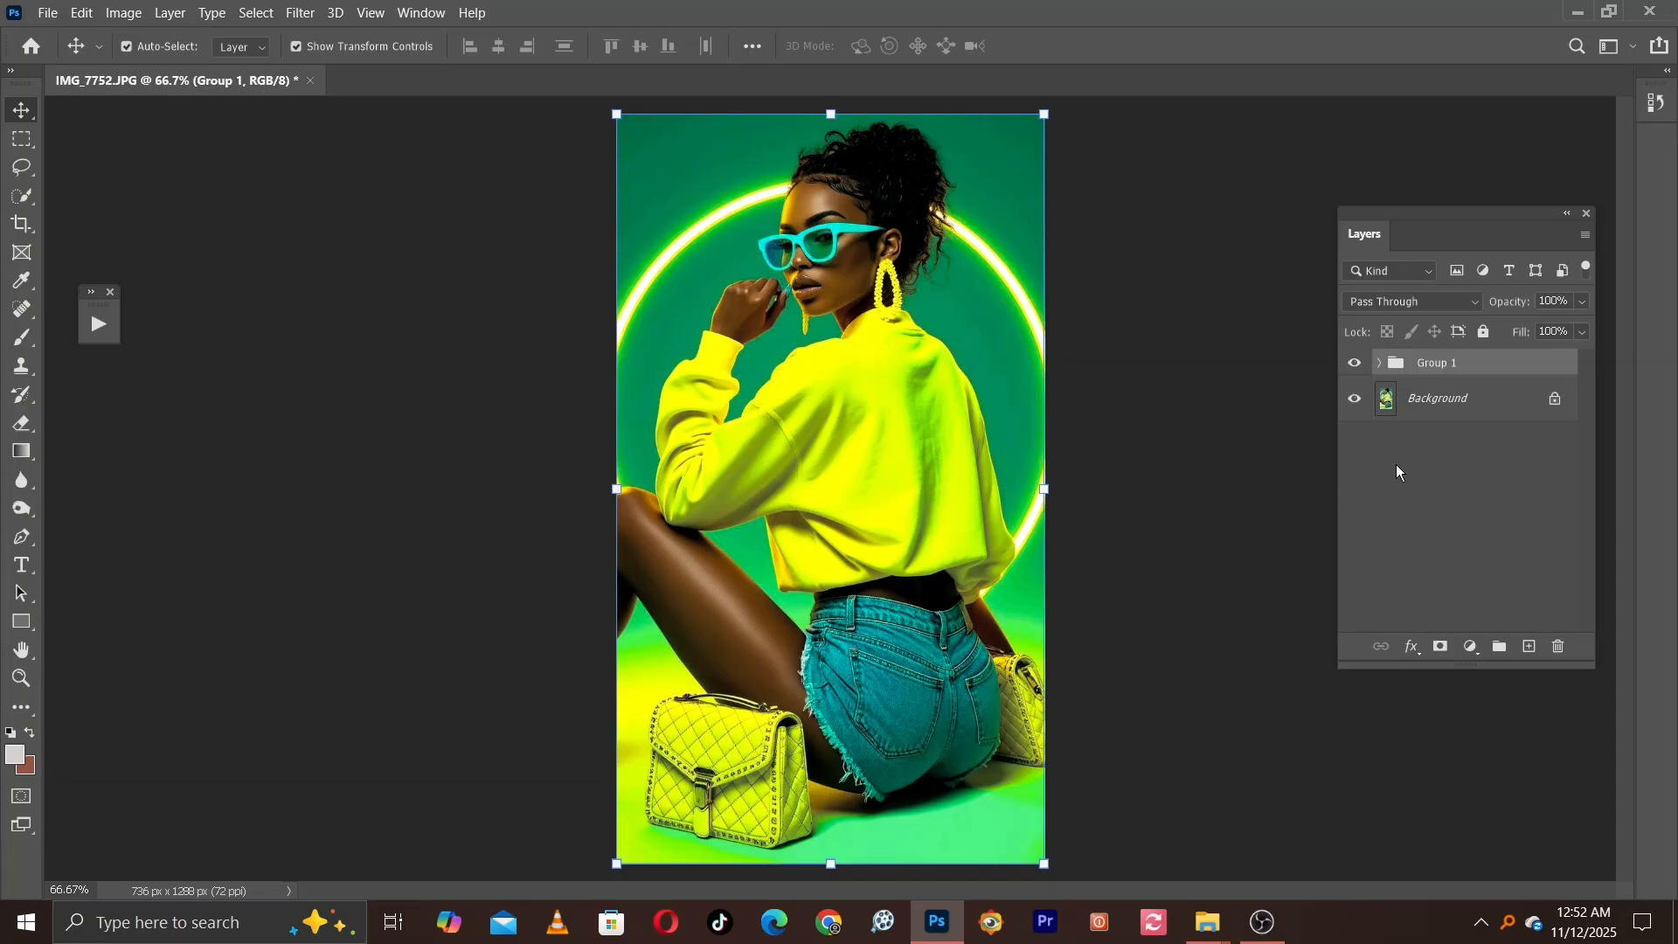
# - Compare the image with and without Group 1, and delete the group with its contents
pyautogui.click(1355, 364)
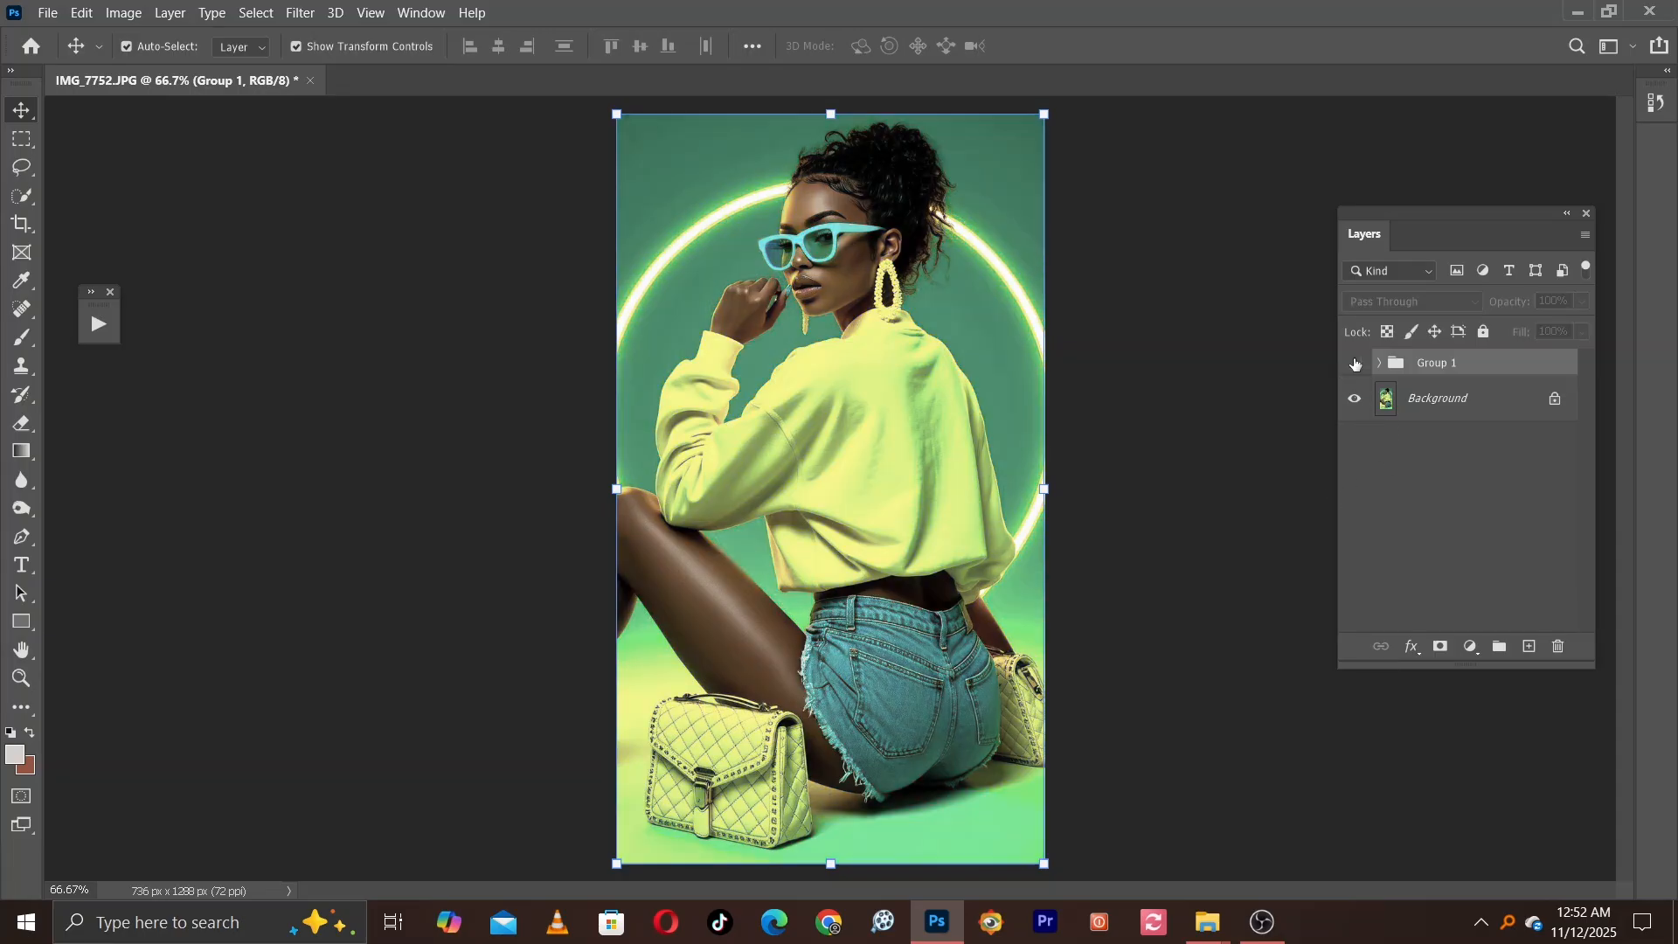
pyautogui.click(1356, 365)
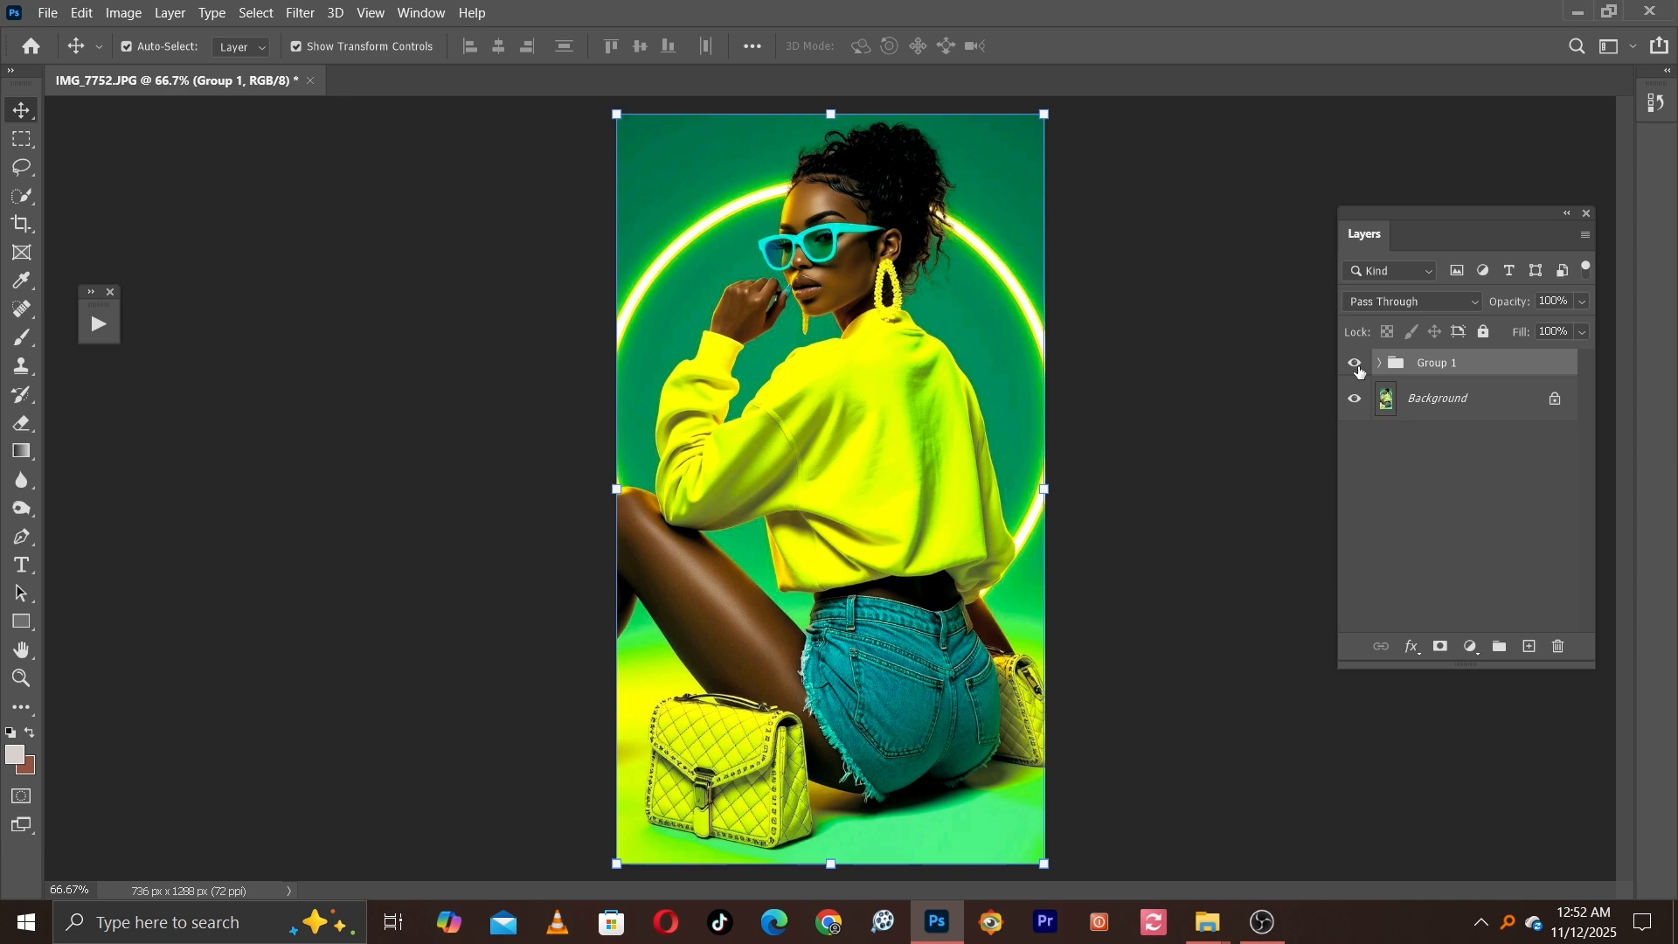
pyautogui.click(1357, 367)
pyautogui.click(1356, 367)
pyautogui.moveTo(1438, 366); pyautogui.dragTo(1558, 639)
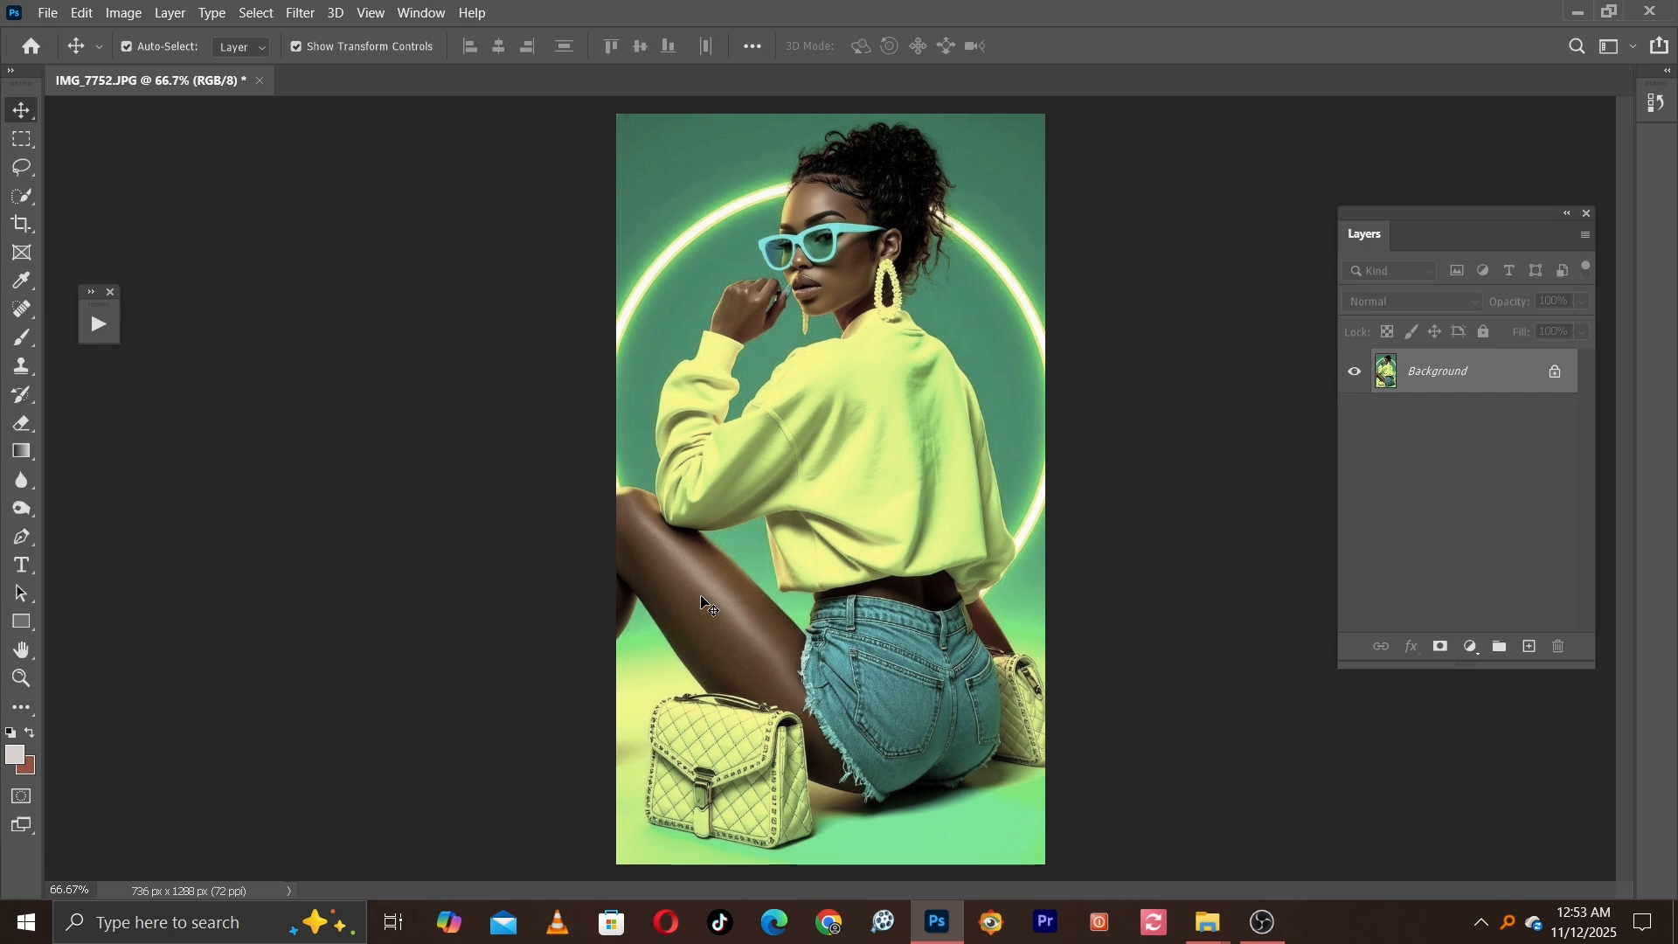
# - Duplicate the Background layer and convert the copy to a smart object
pyautogui.moveTo(1429, 376); pyautogui.dragTo(1528, 644)
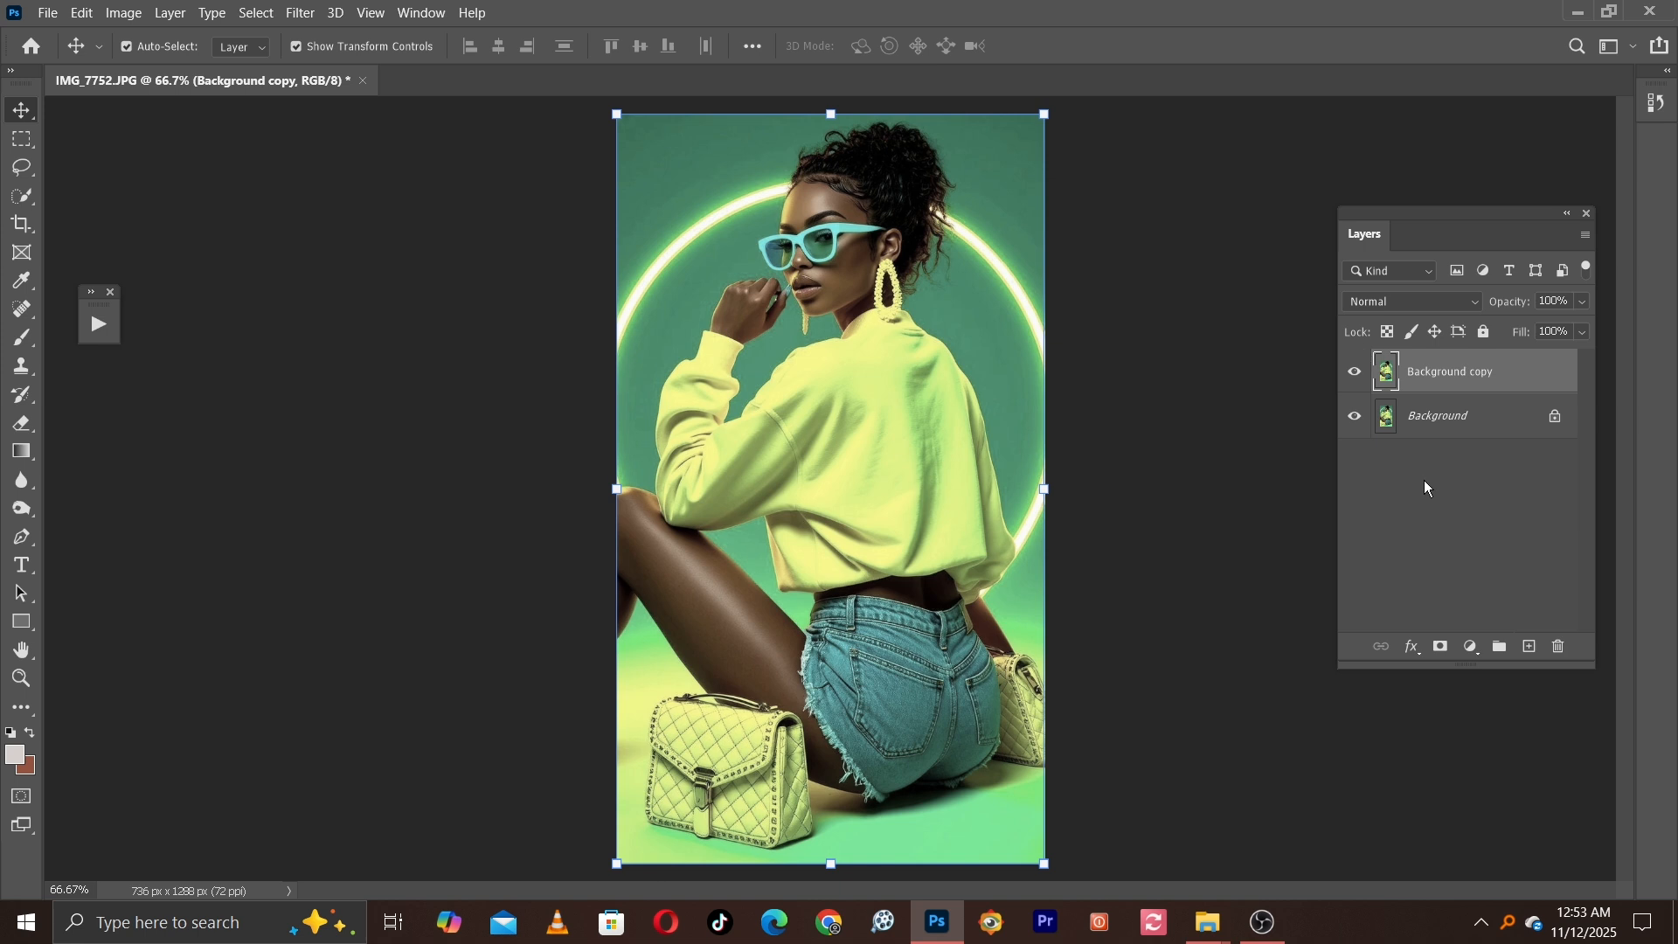
pyautogui.rightClick(1460, 368)
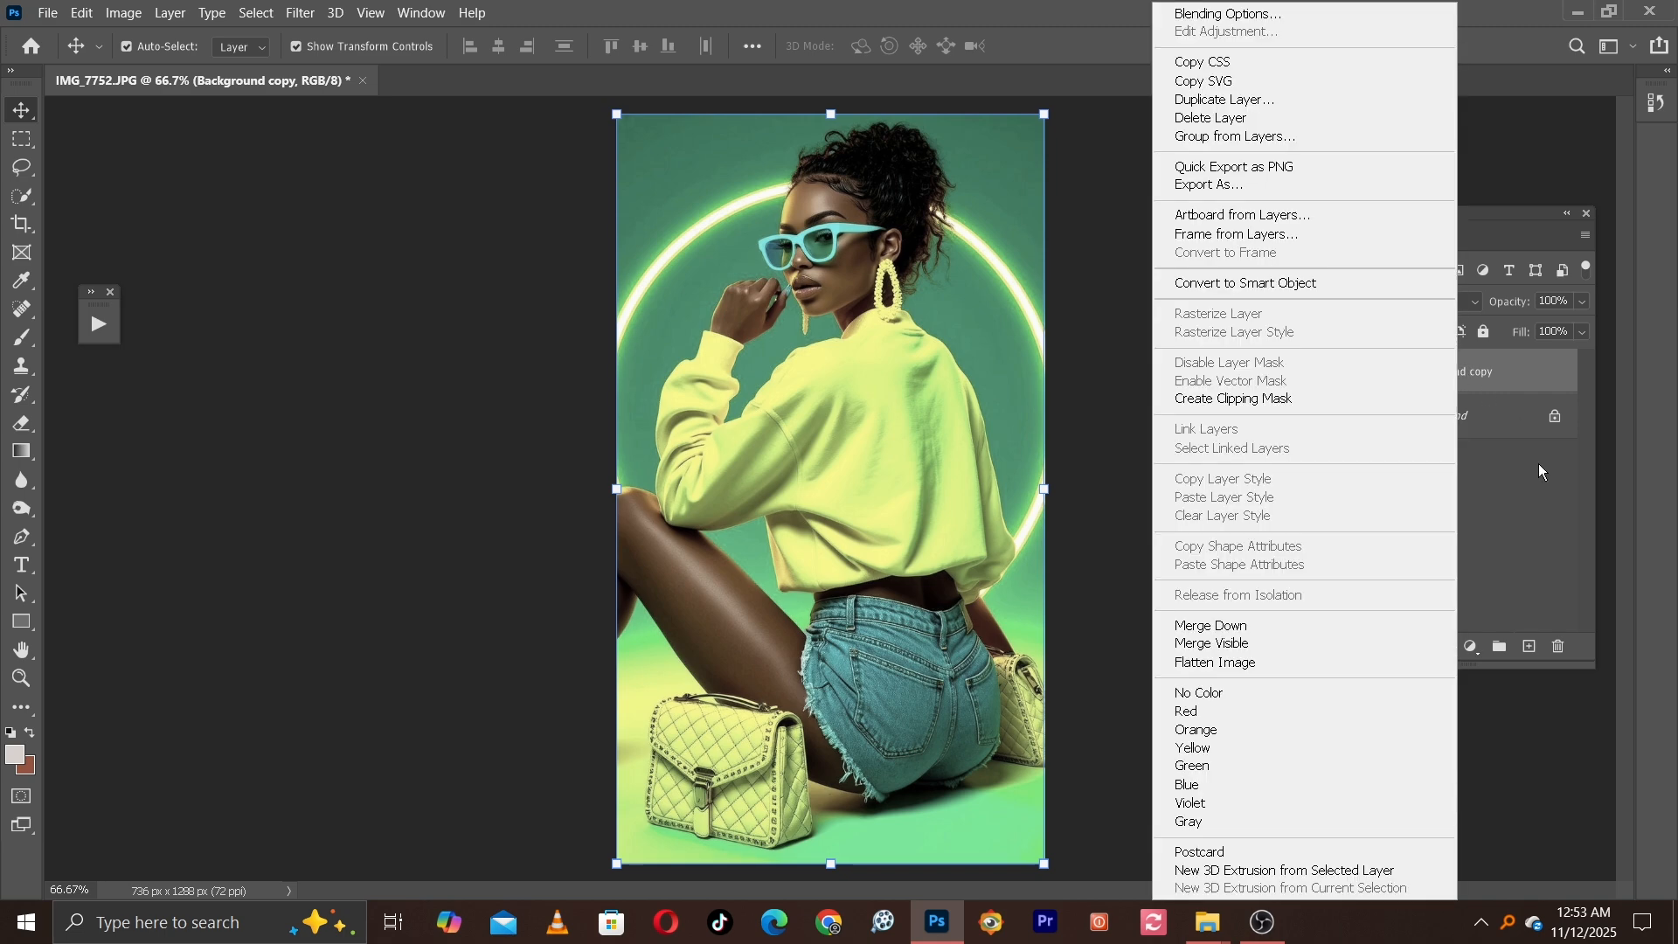
pyautogui.click(1538, 463)
pyautogui.rightClick(1455, 381)
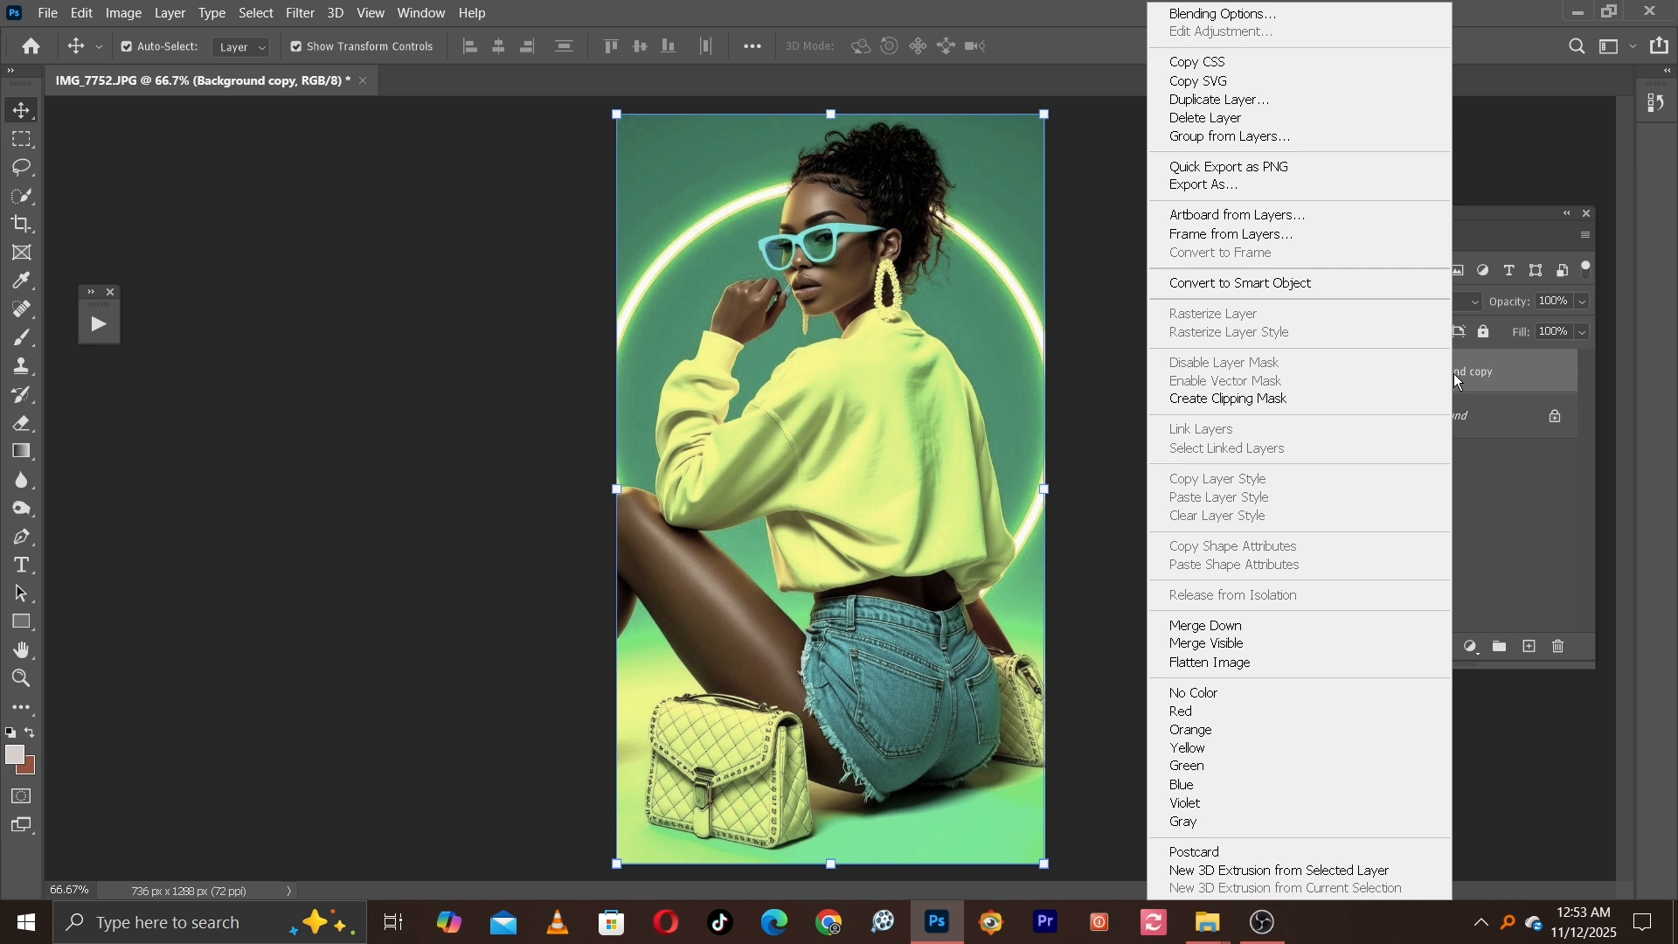
pyautogui.click(1259, 288)
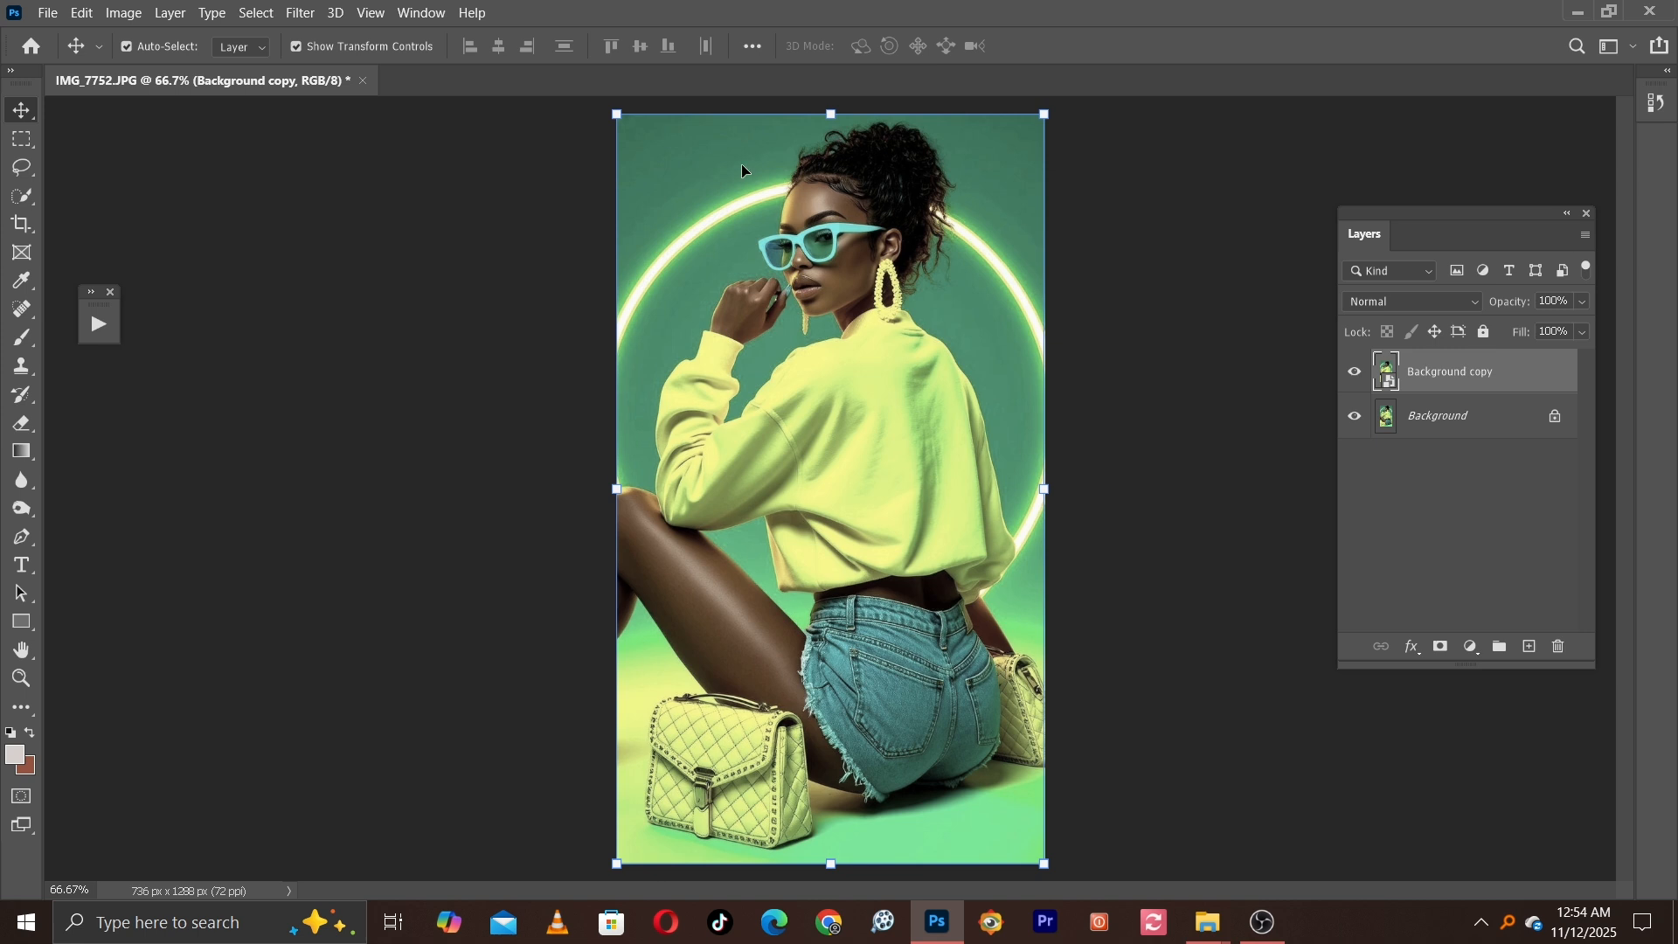
# - Apply the Camera Raw Filter to the Background copy and set the Blue Primary saturation to +48 in Calibration
pyautogui.click(298, 13)
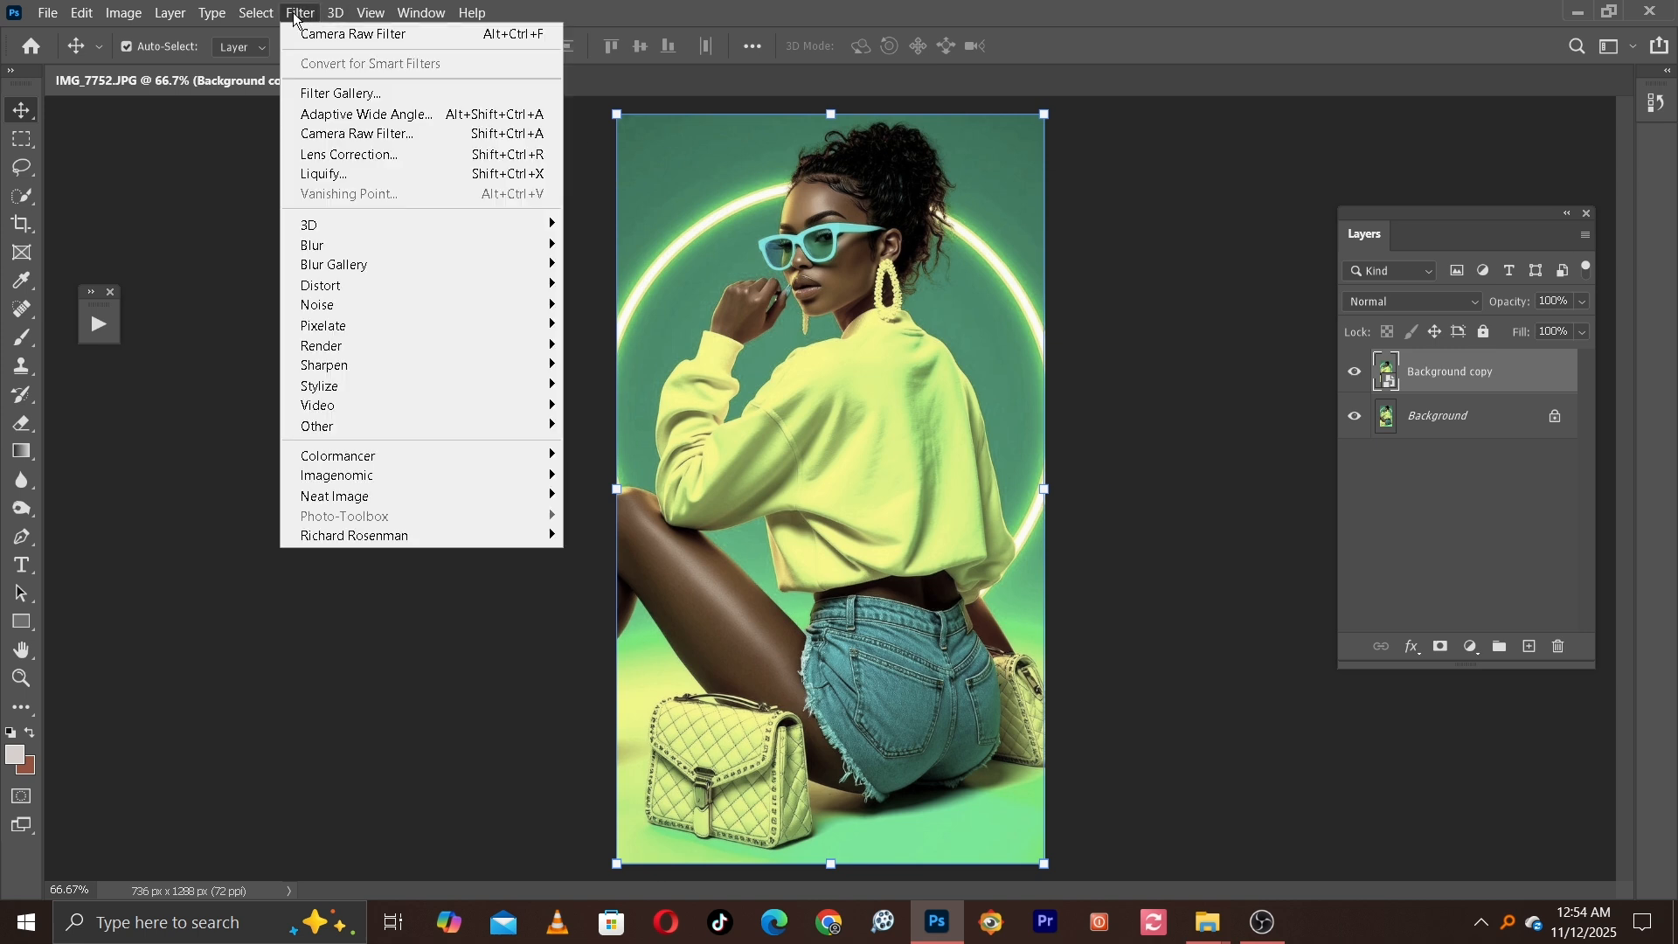
pyautogui.click(377, 138)
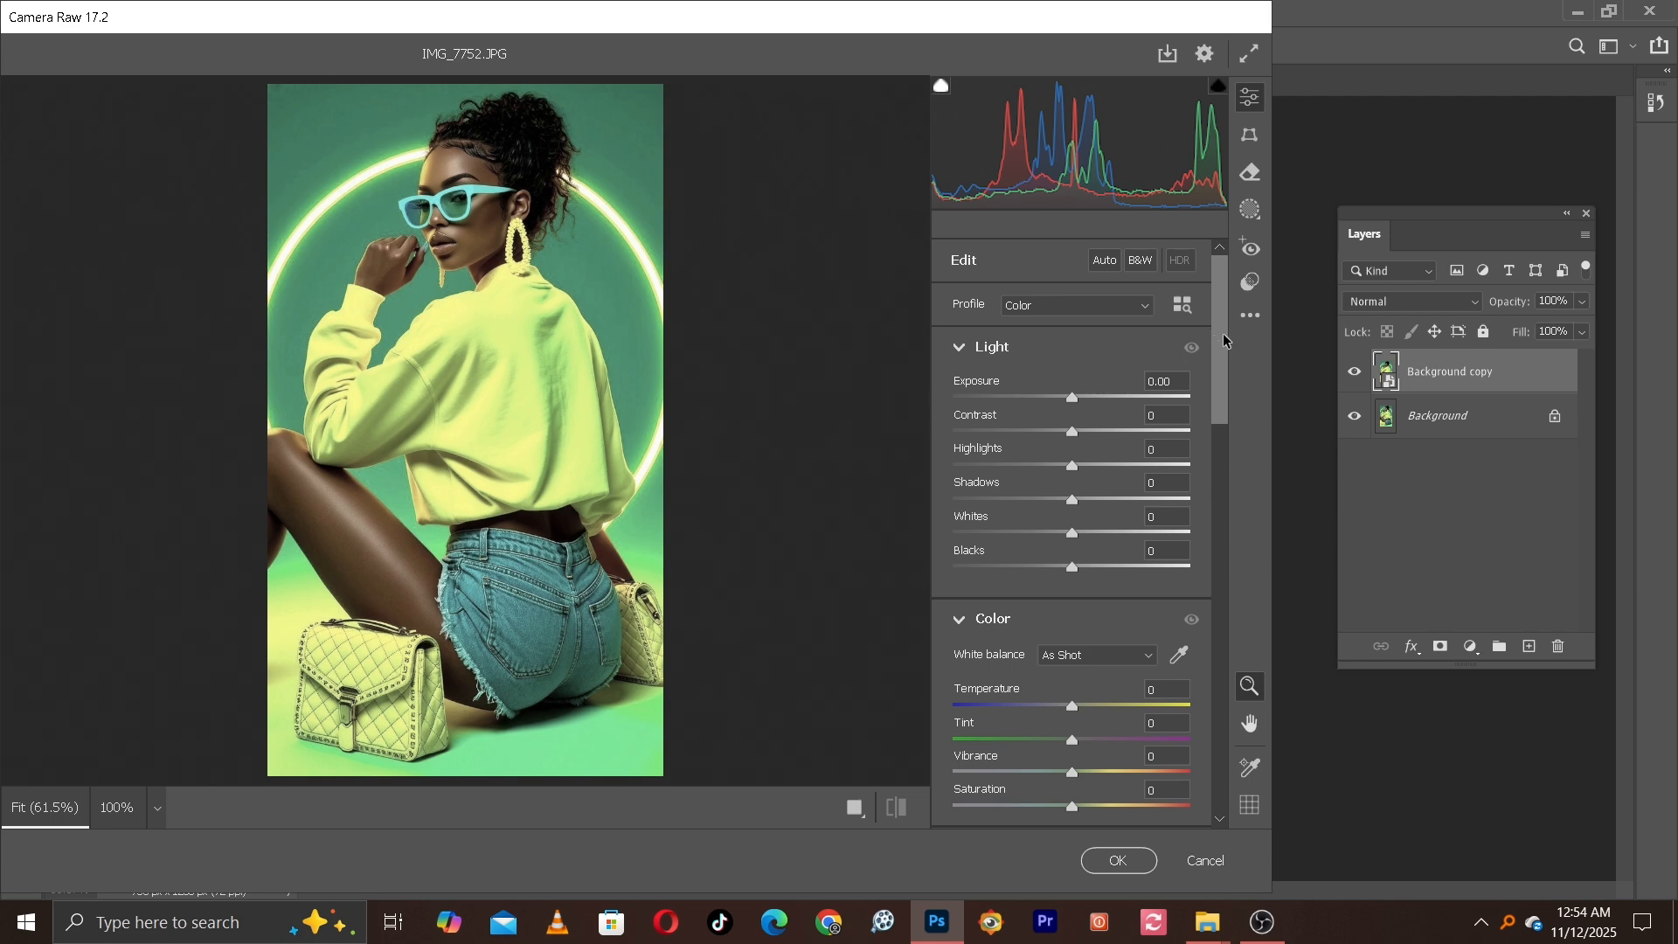
pyautogui.moveTo(1226, 333); pyautogui.dragTo(1260, 757)
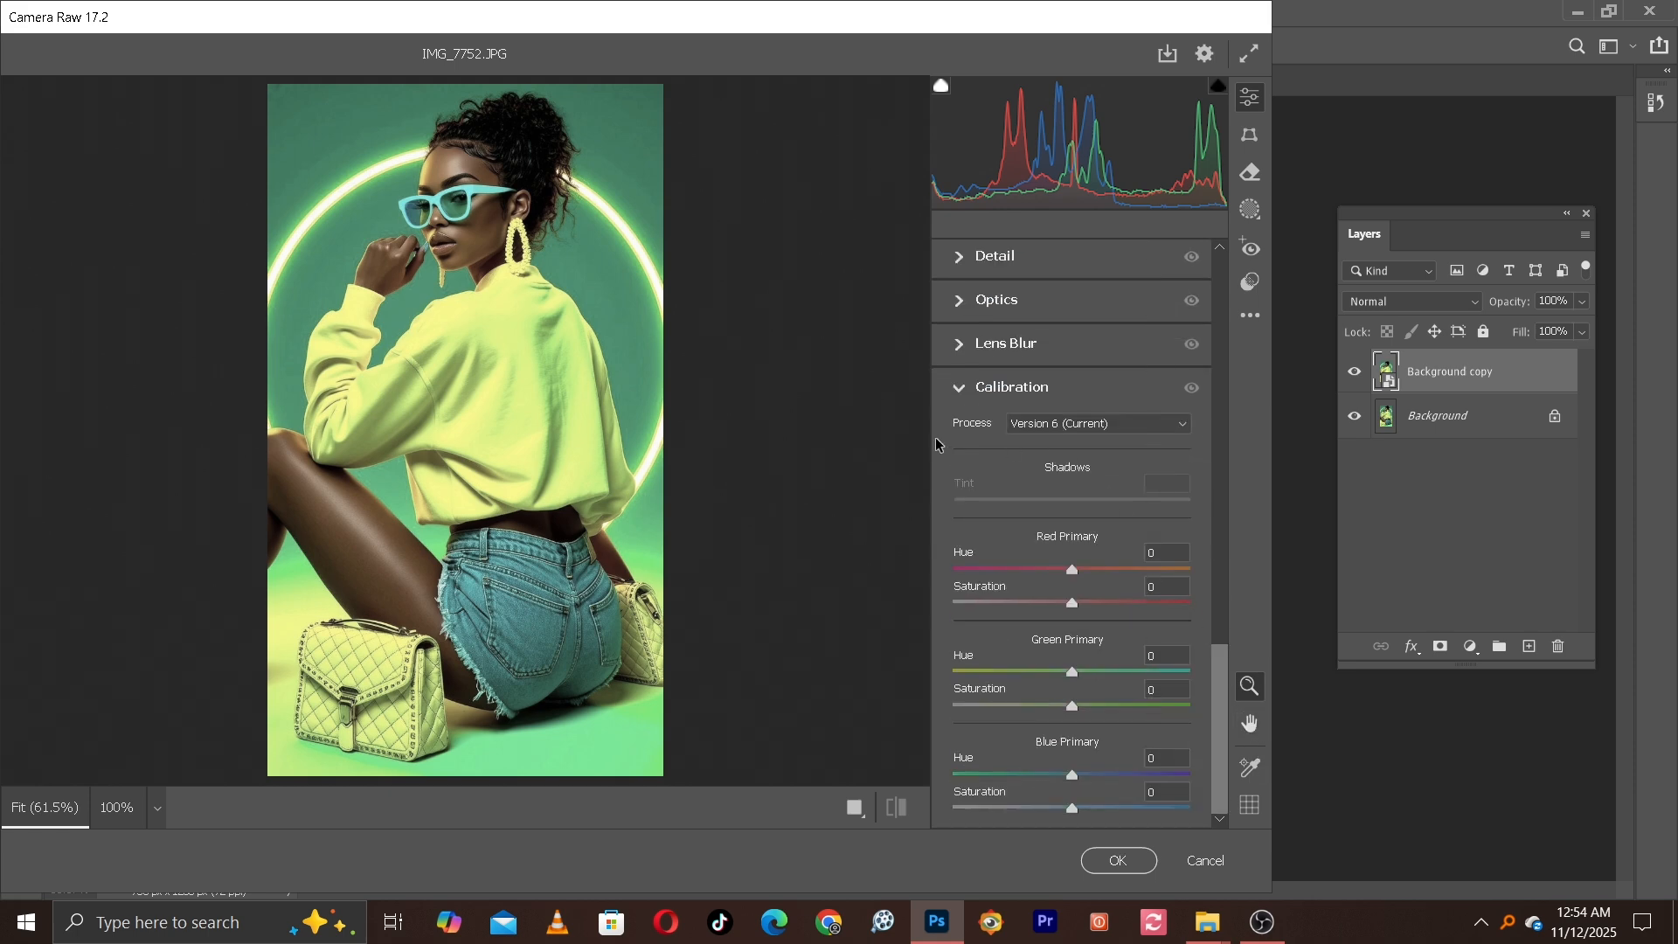
pyautogui.click(965, 391)
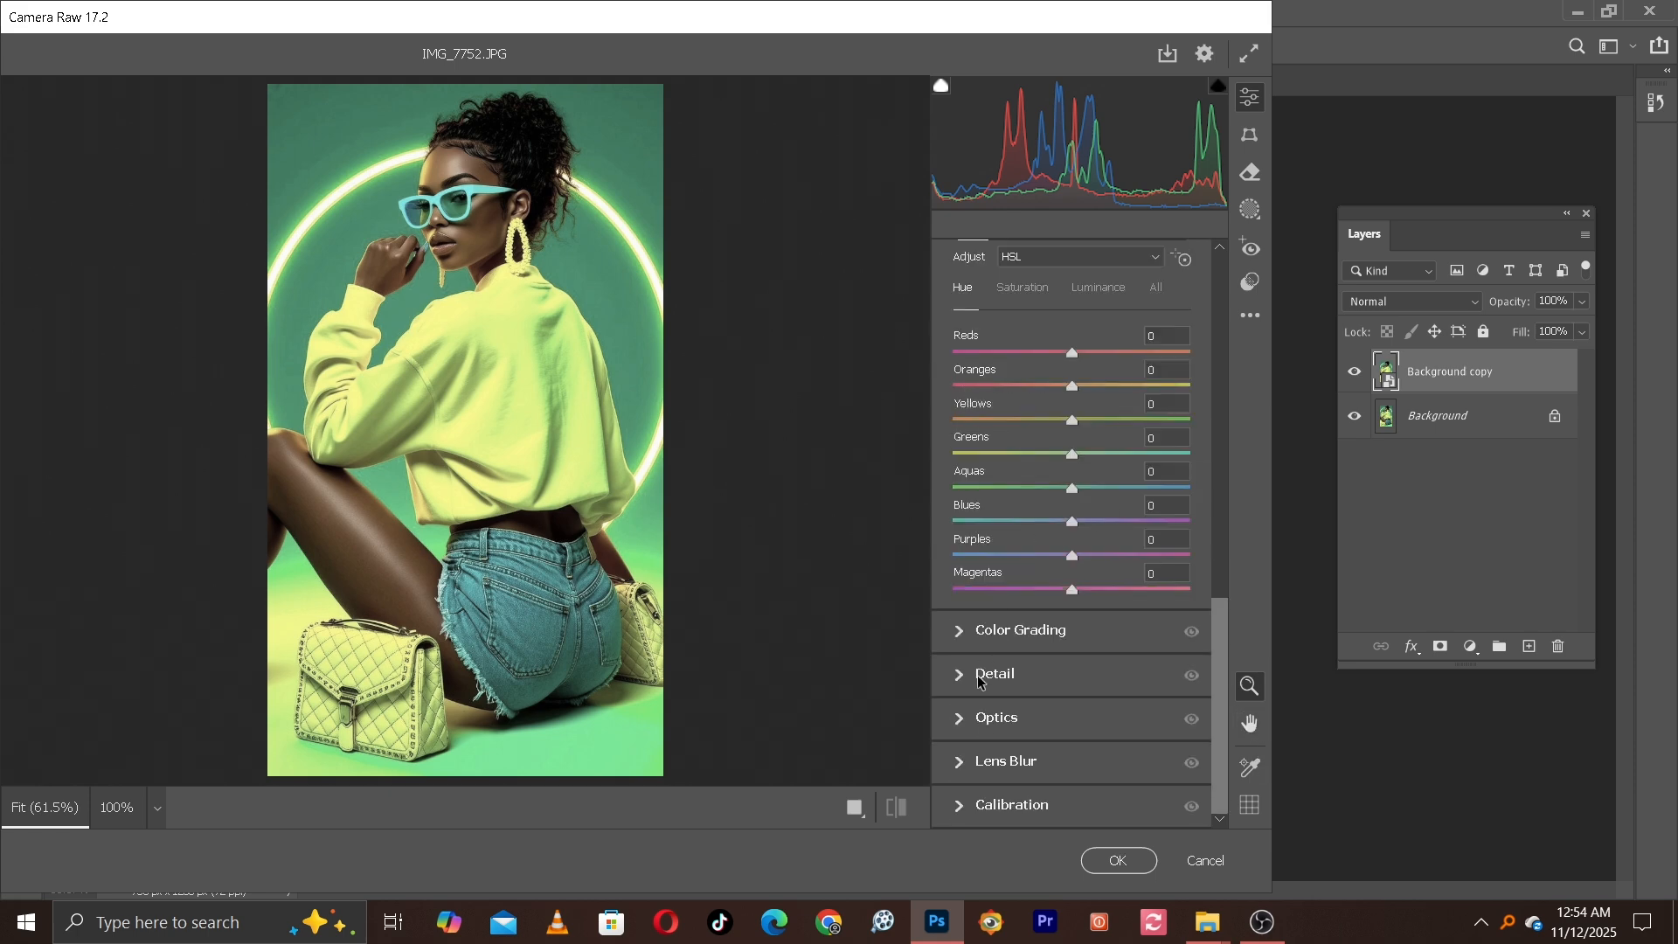
pyautogui.click(957, 819)
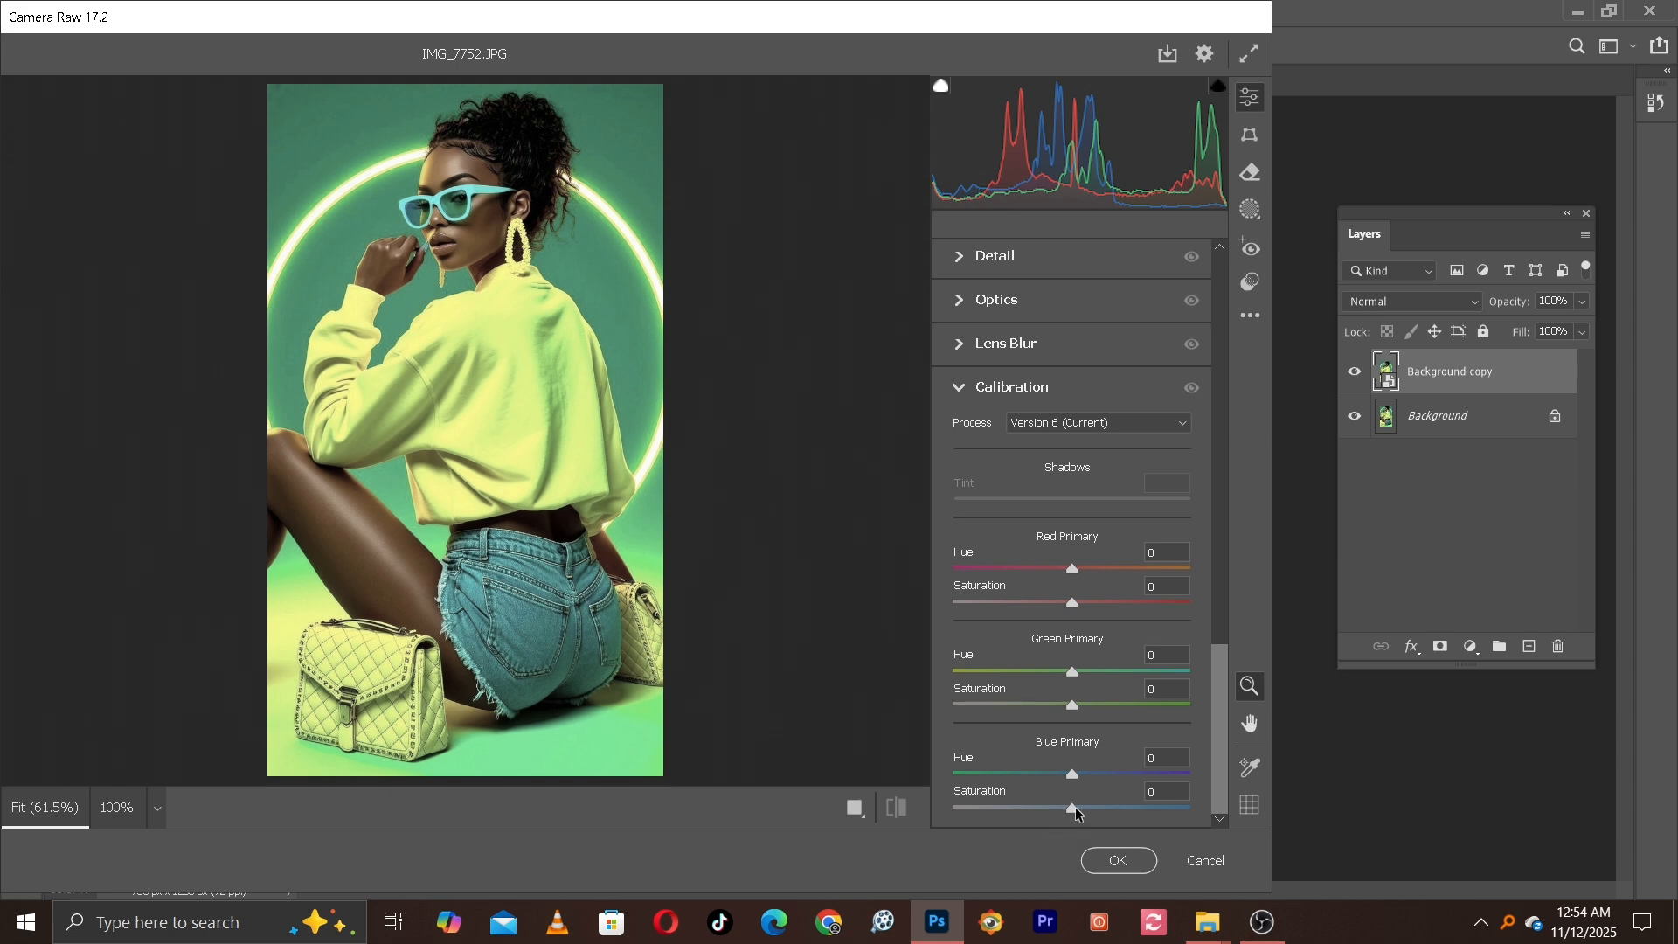
pyautogui.moveTo(1075, 809); pyautogui.dragTo(1126, 811)
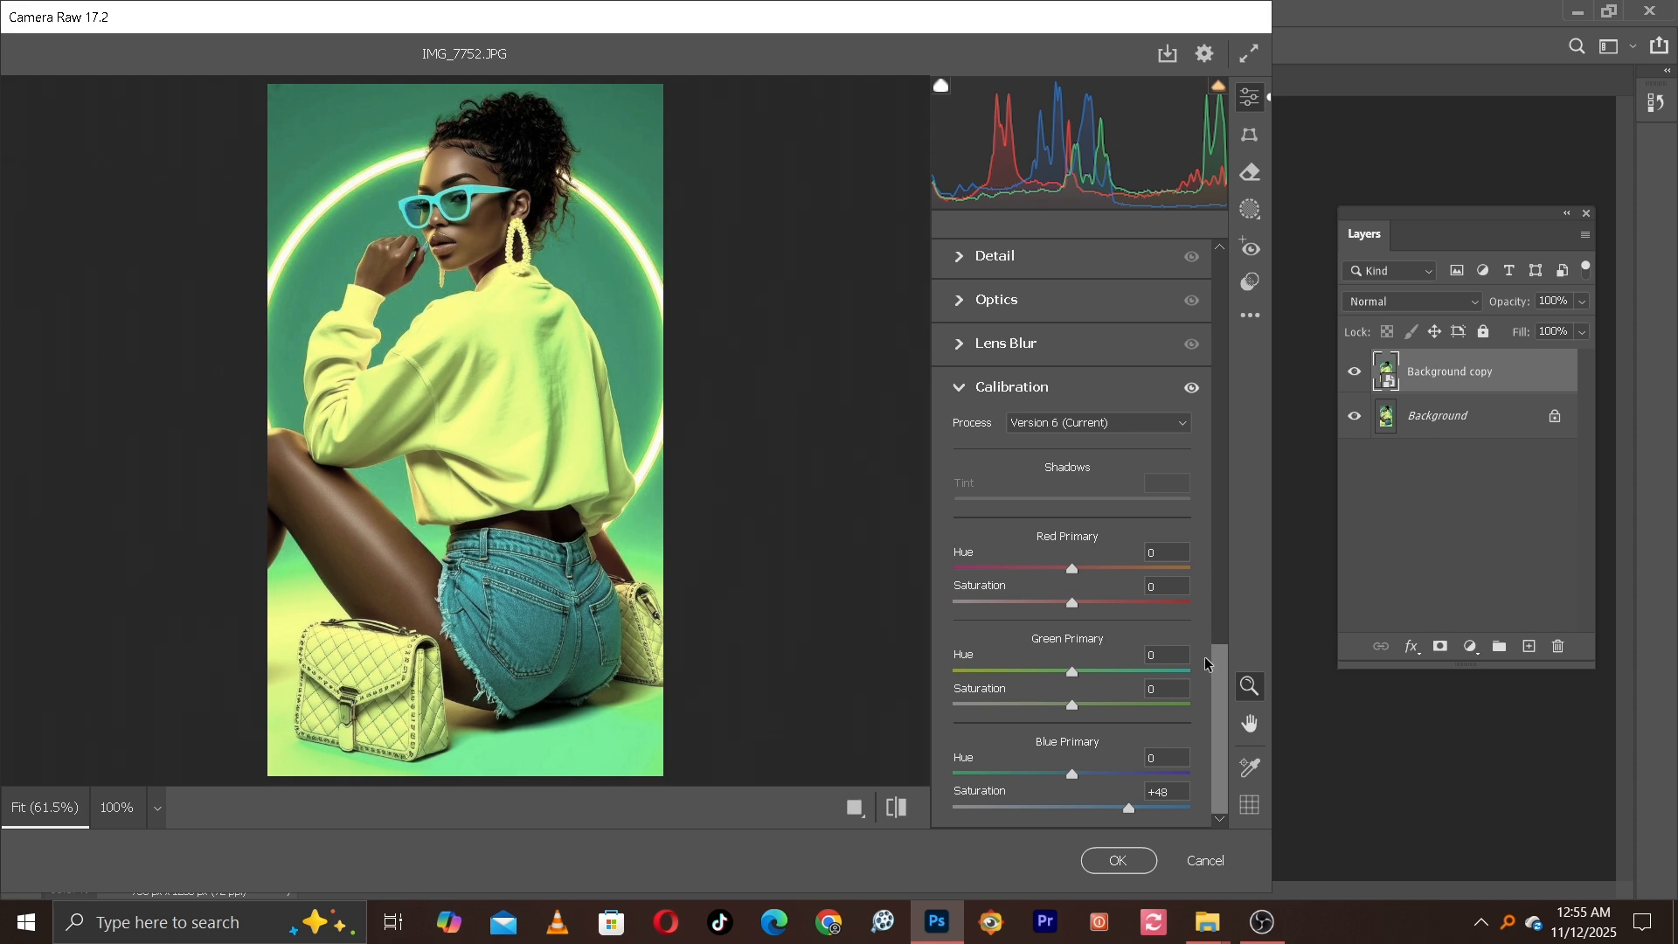
# - Raise the photo's Vibrance to +26 in the Camera Raw colour settings
pyautogui.moveTo(1222, 710); pyautogui.dragTo(1204, 428)
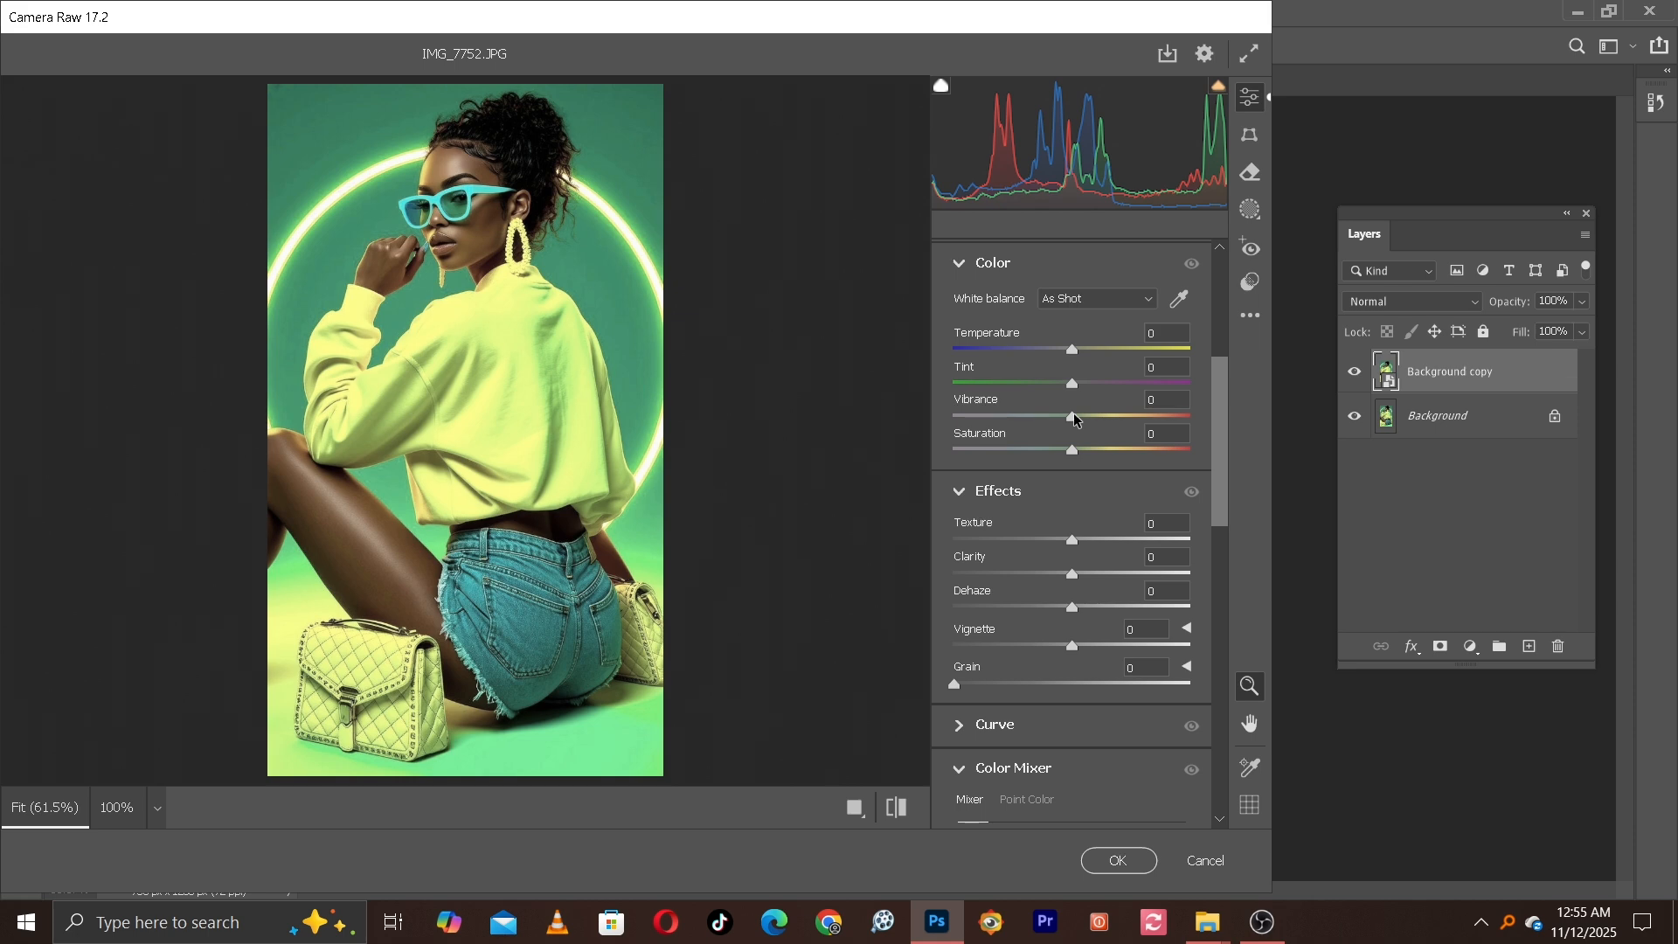
pyautogui.moveTo(1073, 414); pyautogui.dragTo(1090, 423)
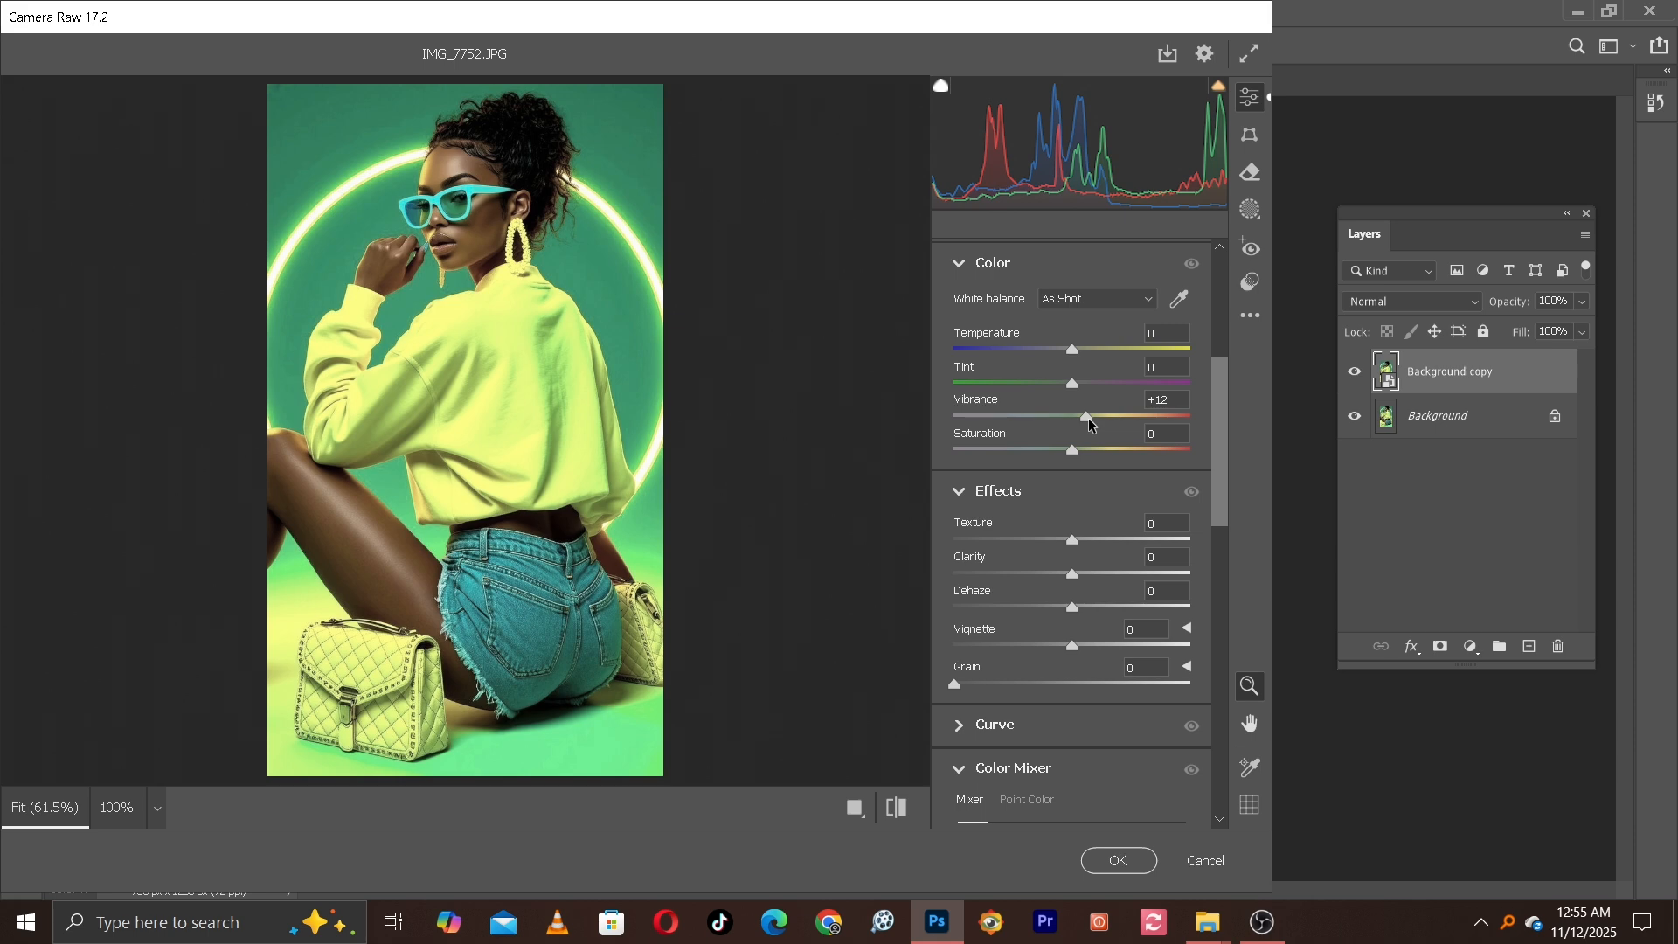
pyautogui.moveTo(1088, 418); pyautogui.dragTo(1104, 426)
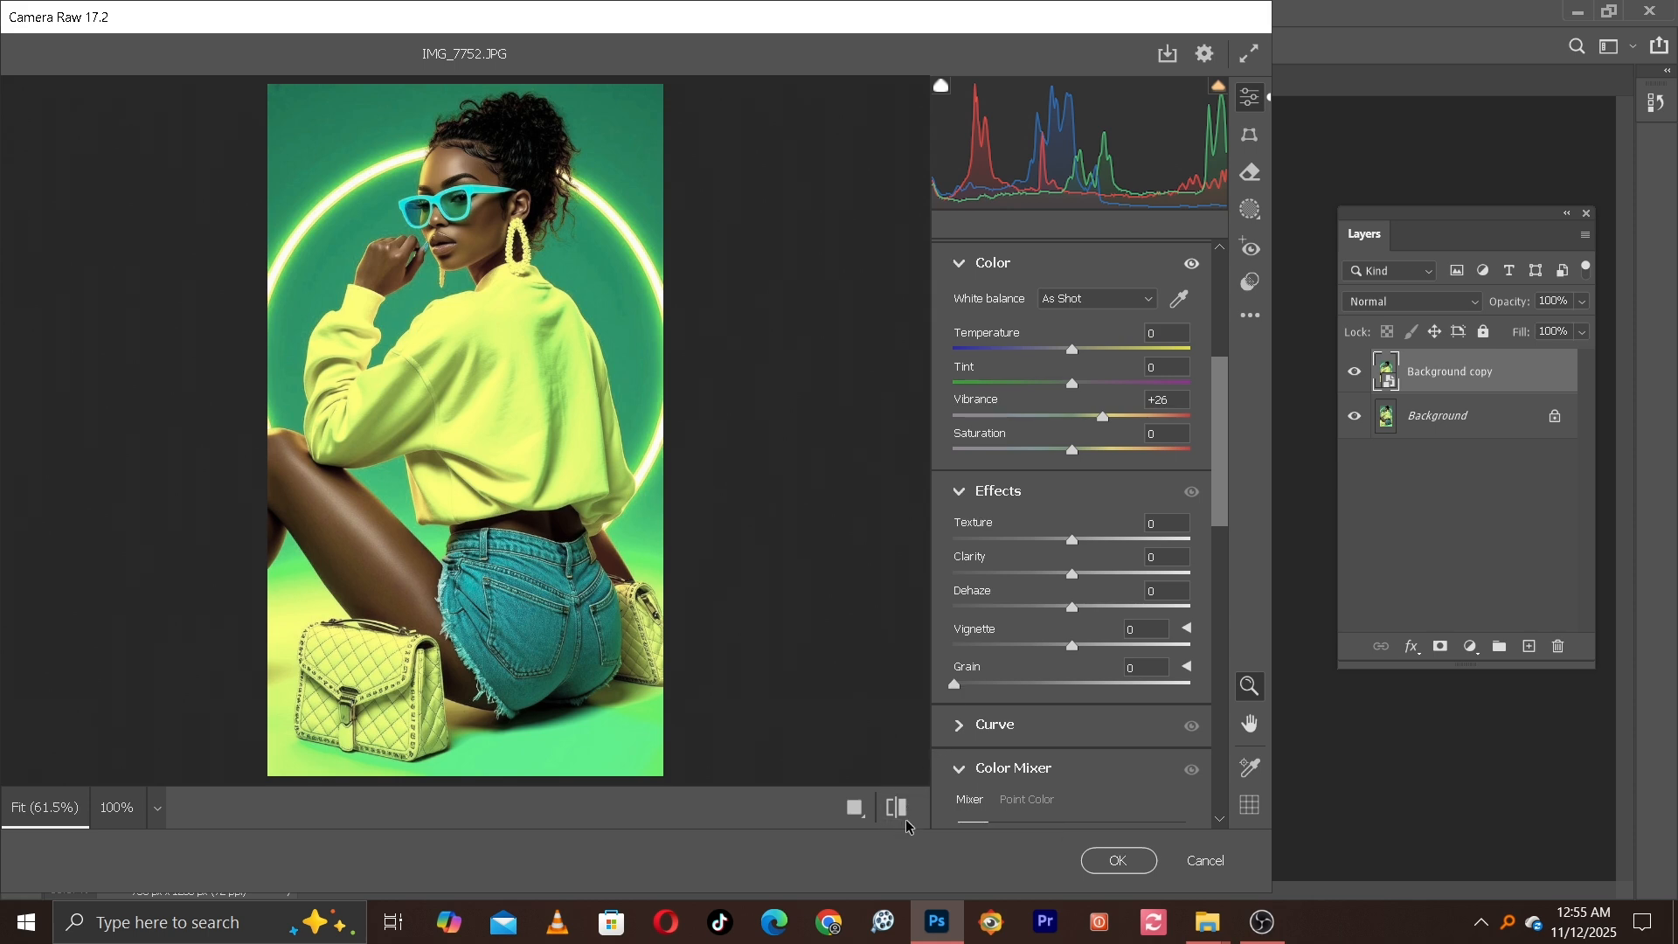
# - Compare the original photo with the current Camera Raw settings
pyautogui.click(899, 808)
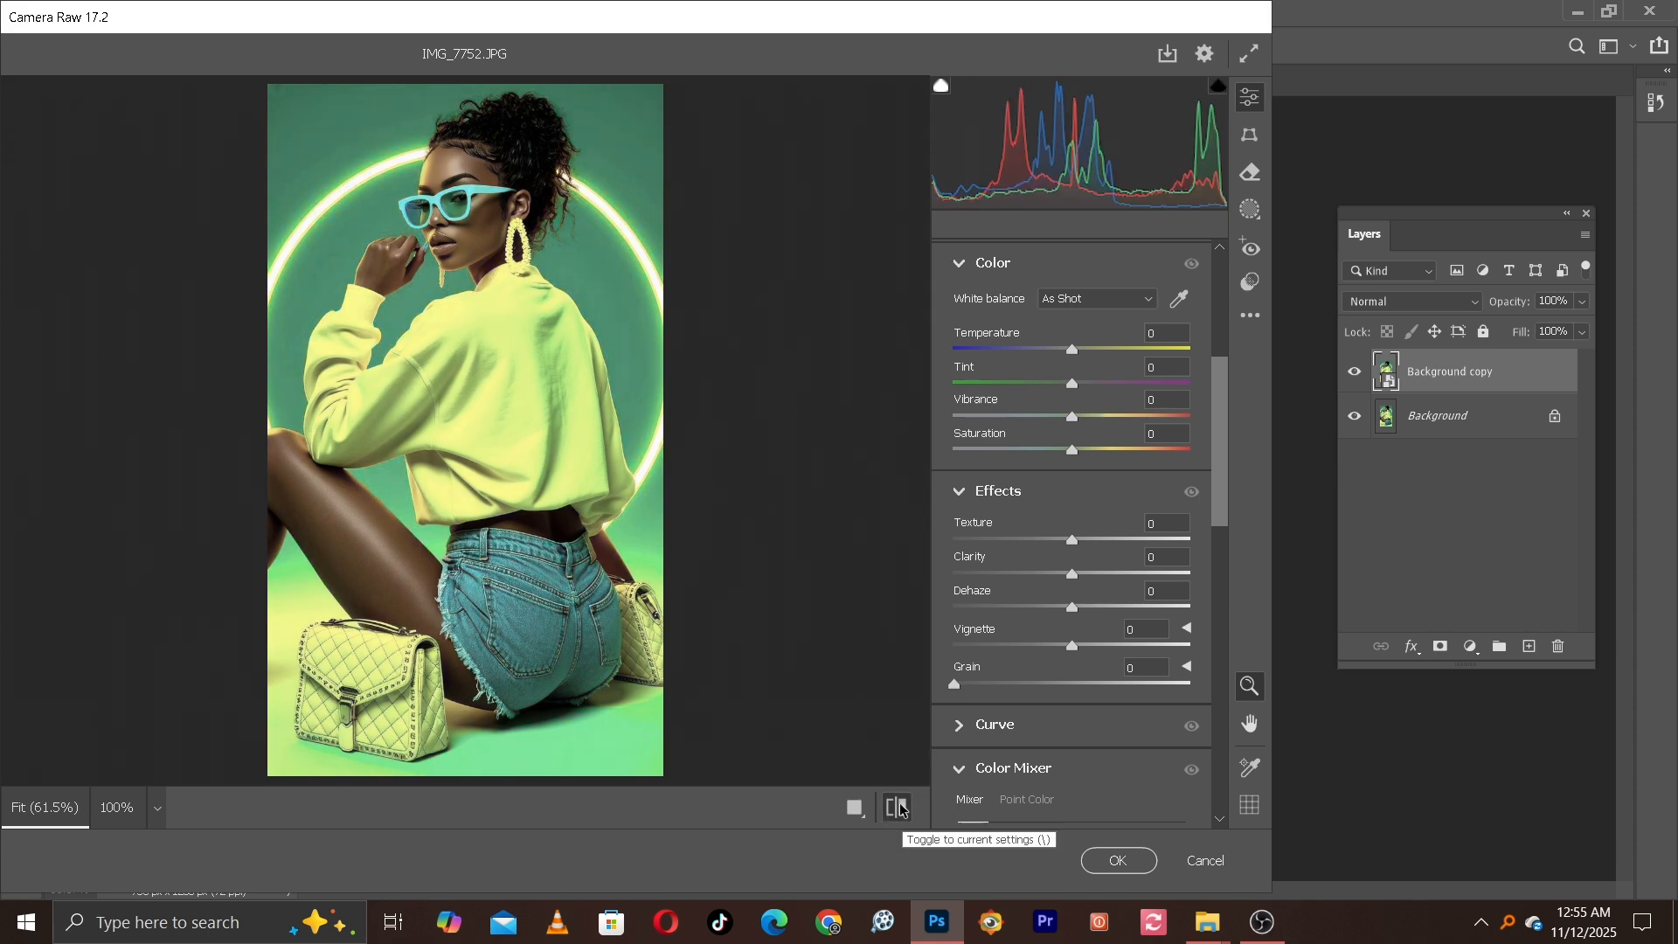
pyautogui.click(899, 807)
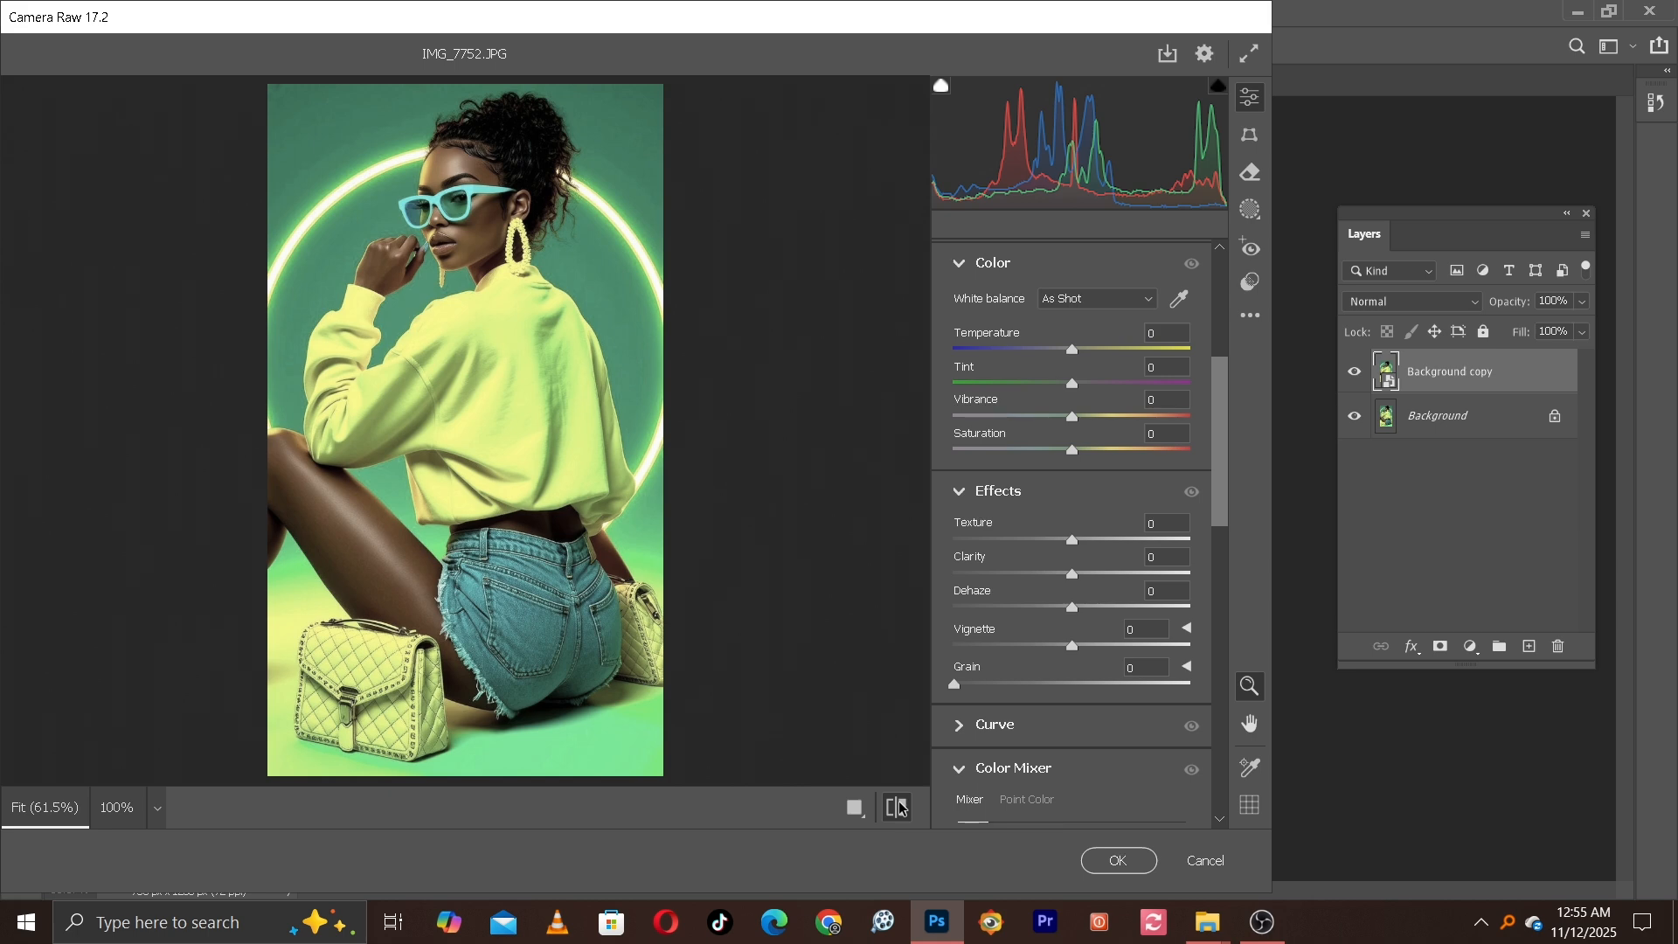
pyautogui.click(899, 807)
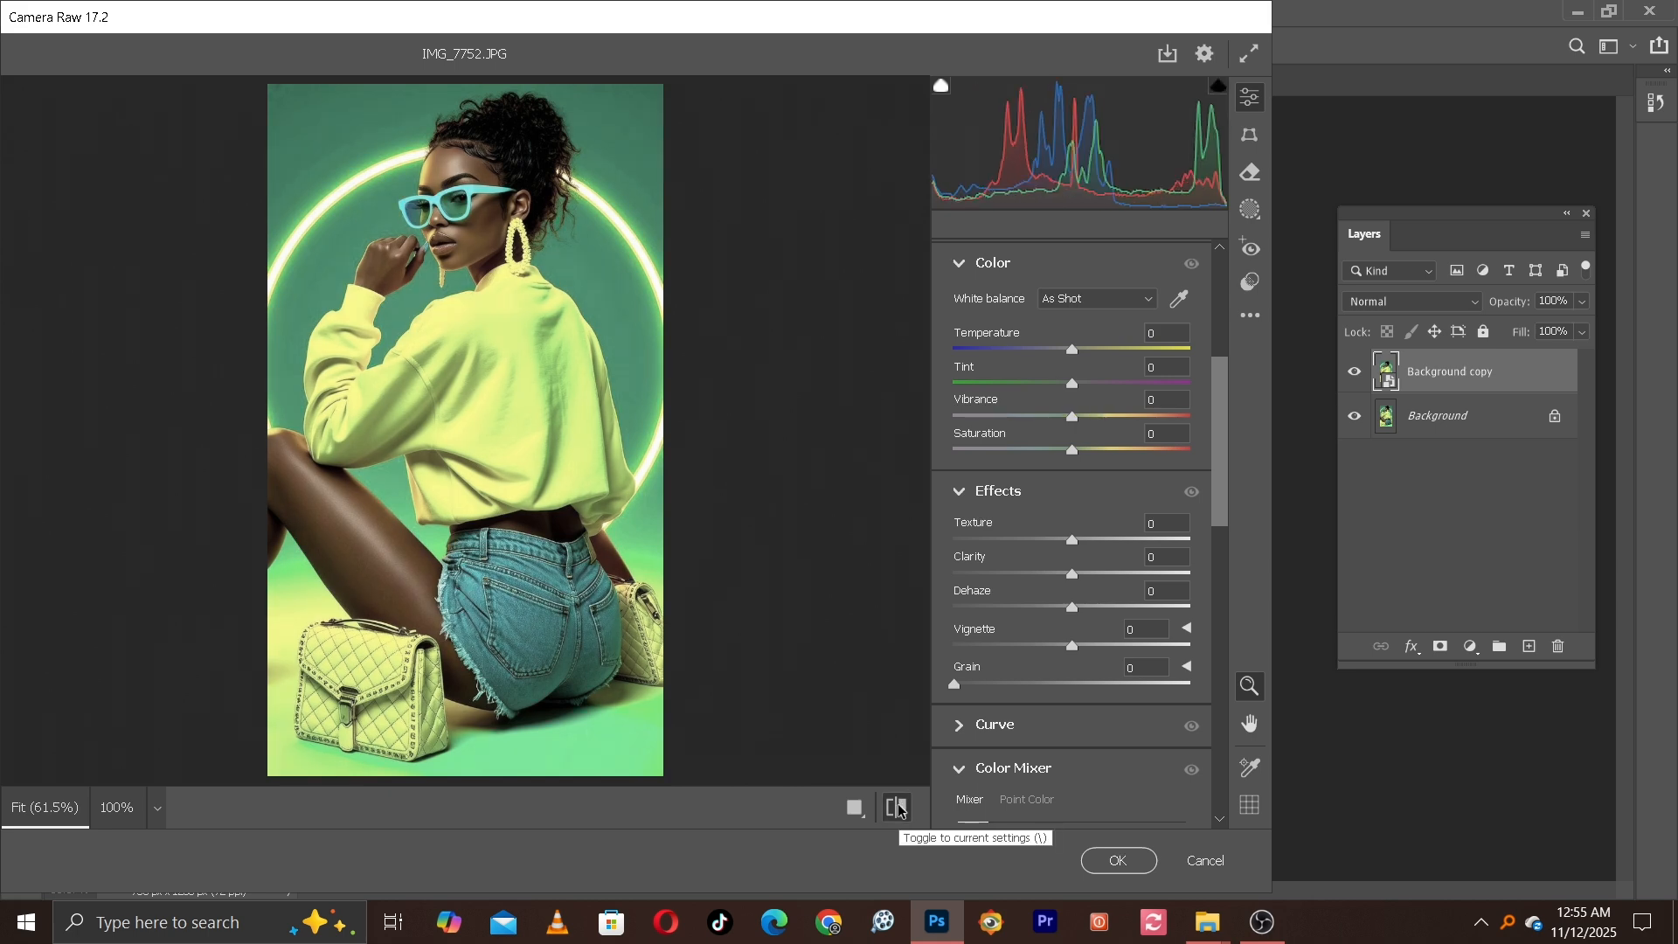
pyautogui.click(899, 808)
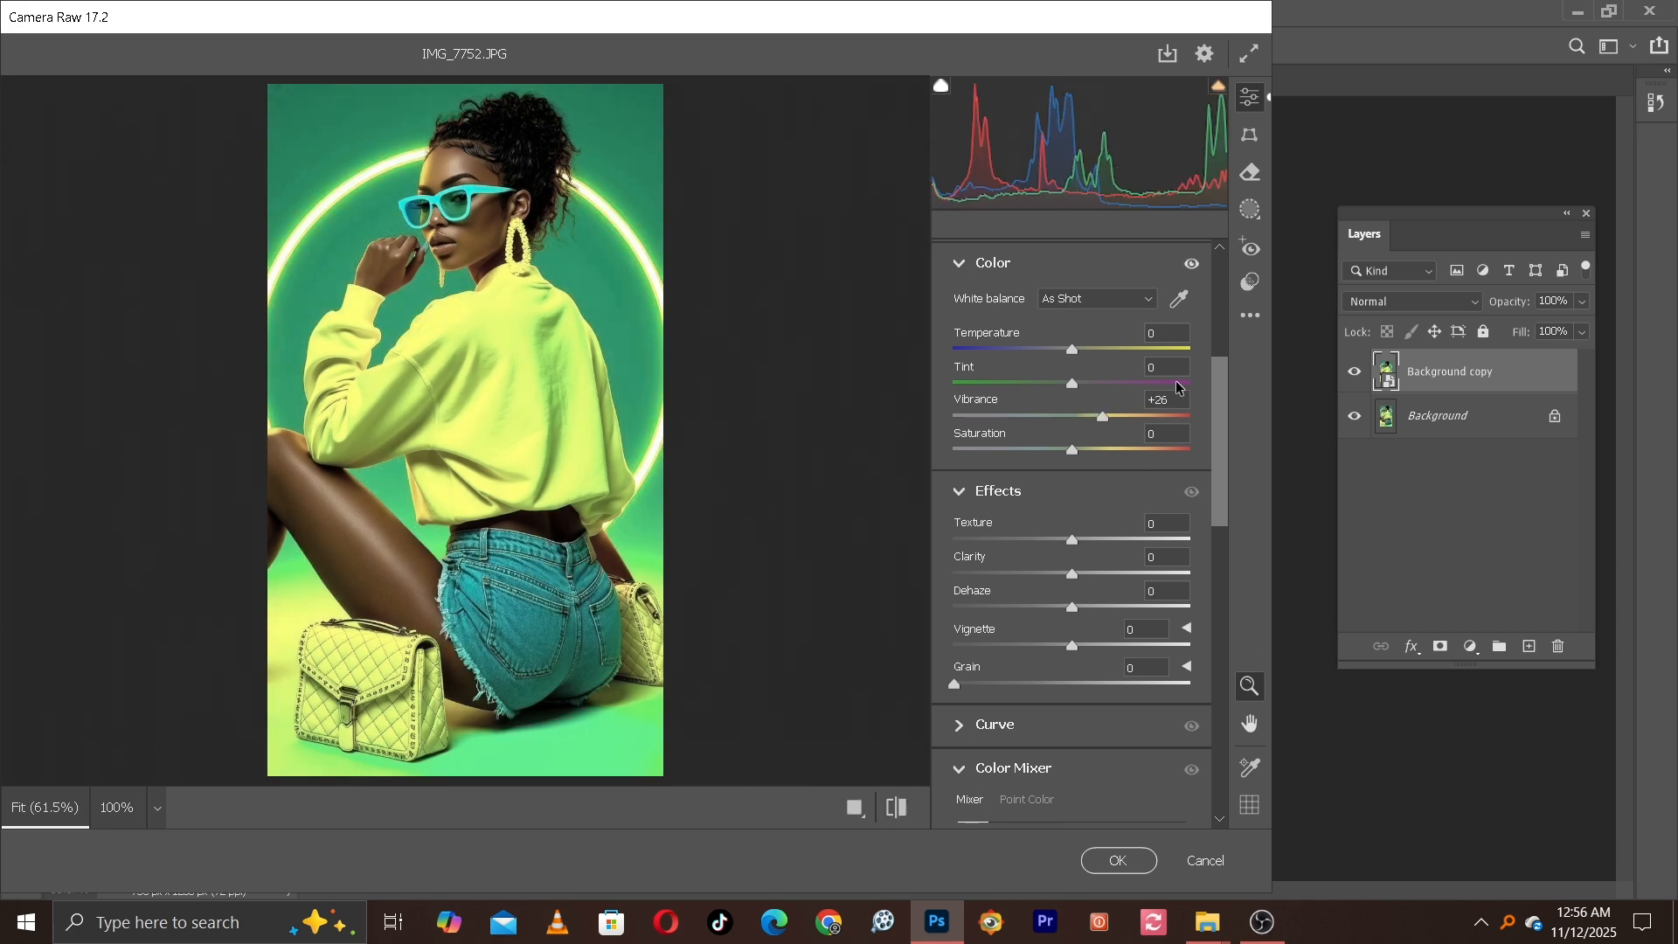
# - Sample the yellow sweater's colour with the Point Color dropper in the Color Mixer
pyautogui.scroll(2, 1220, 450)
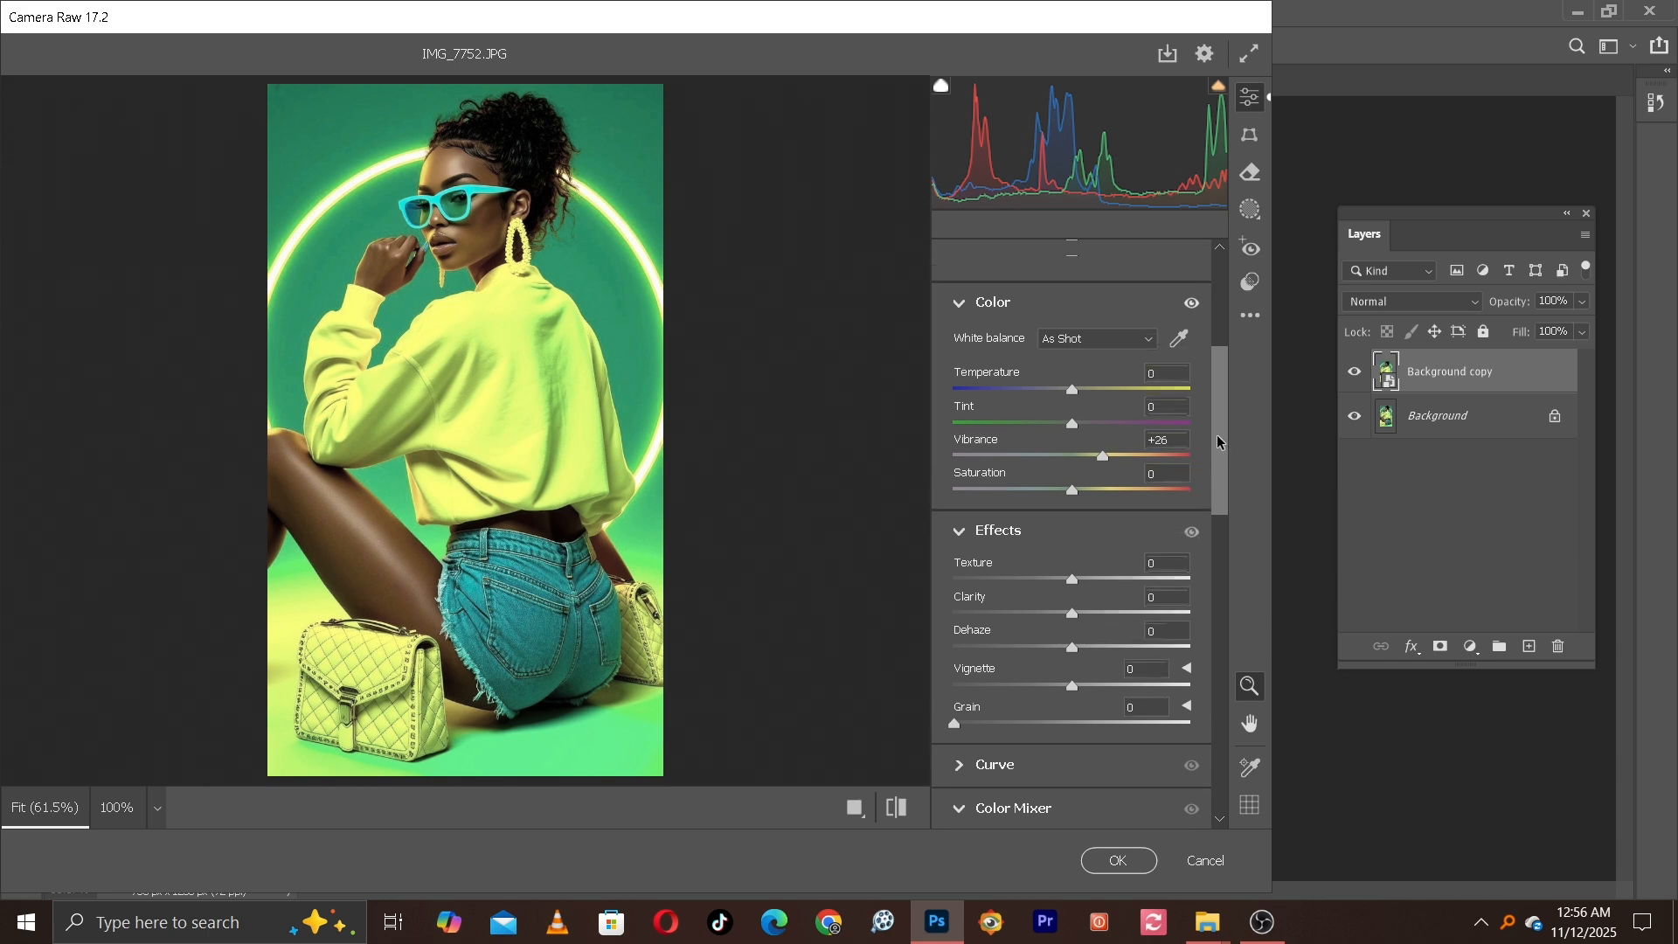
pyautogui.moveTo(1221, 382); pyautogui.dragTo(1223, 568)
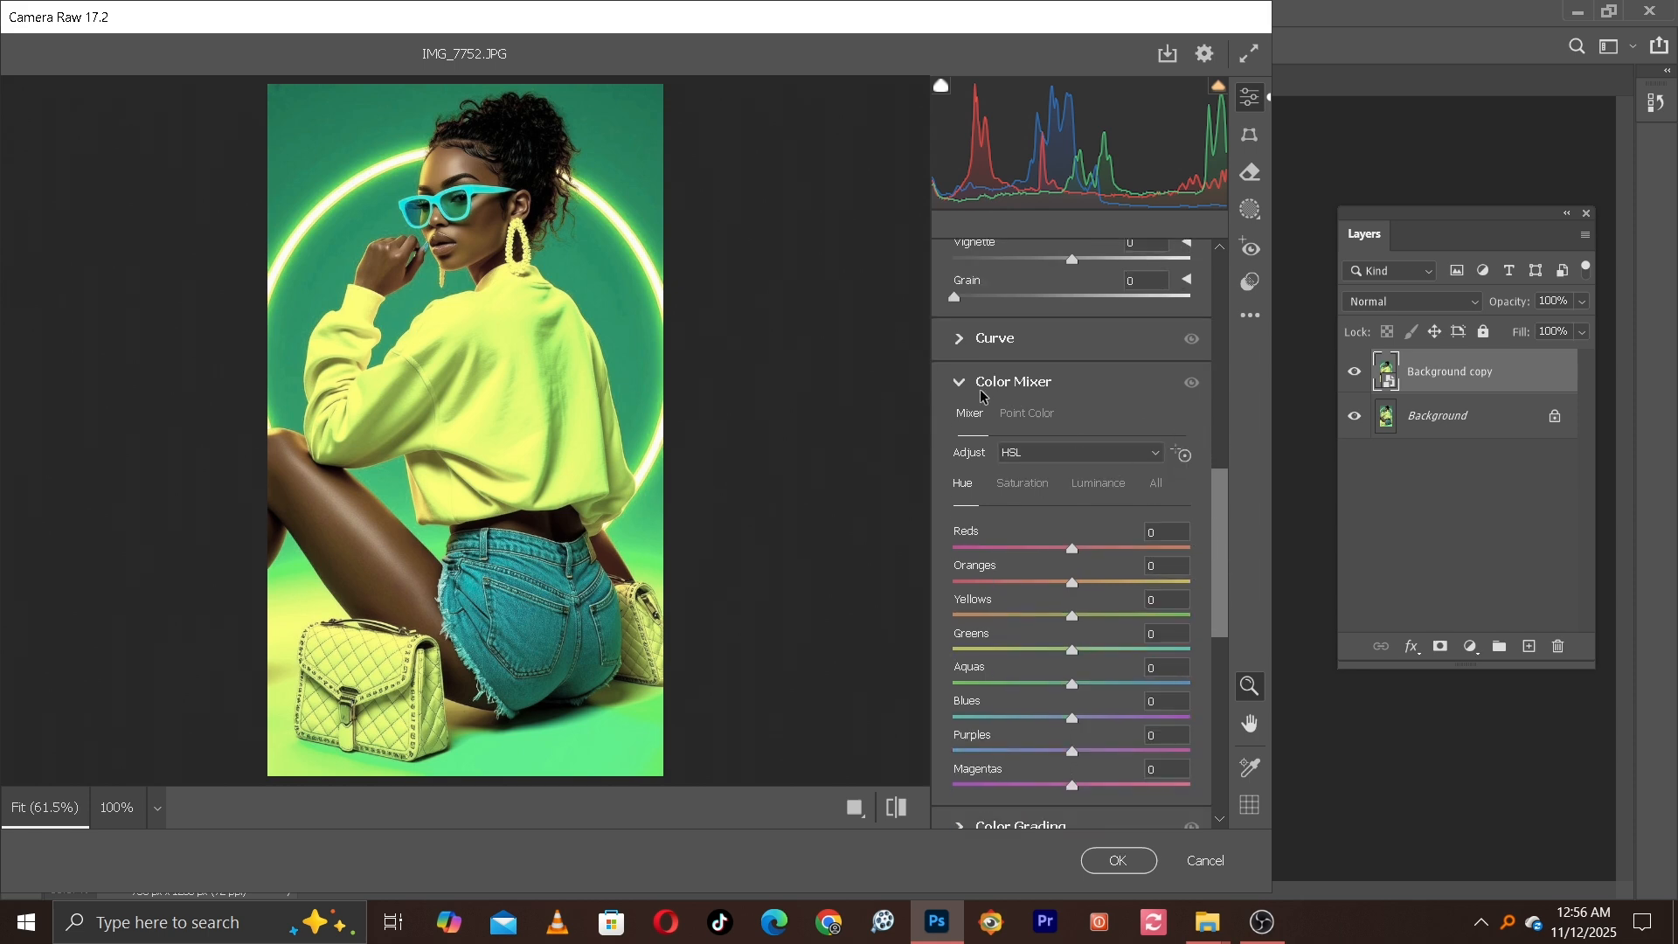
pyautogui.click(1031, 428)
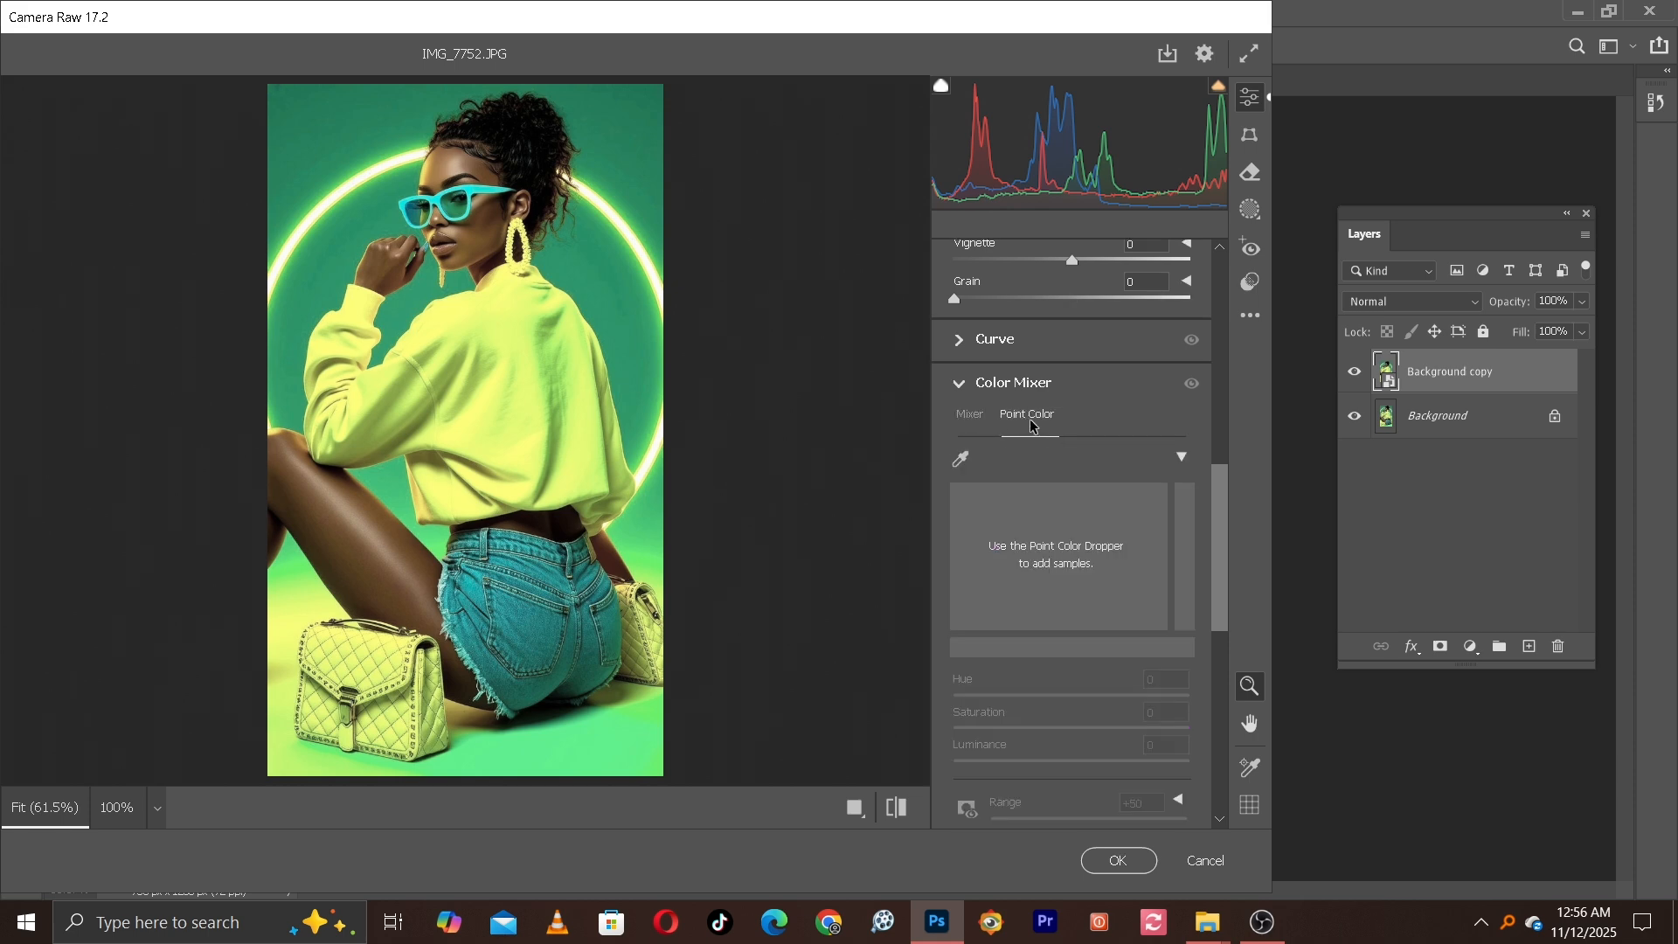
pyautogui.click(982, 416)
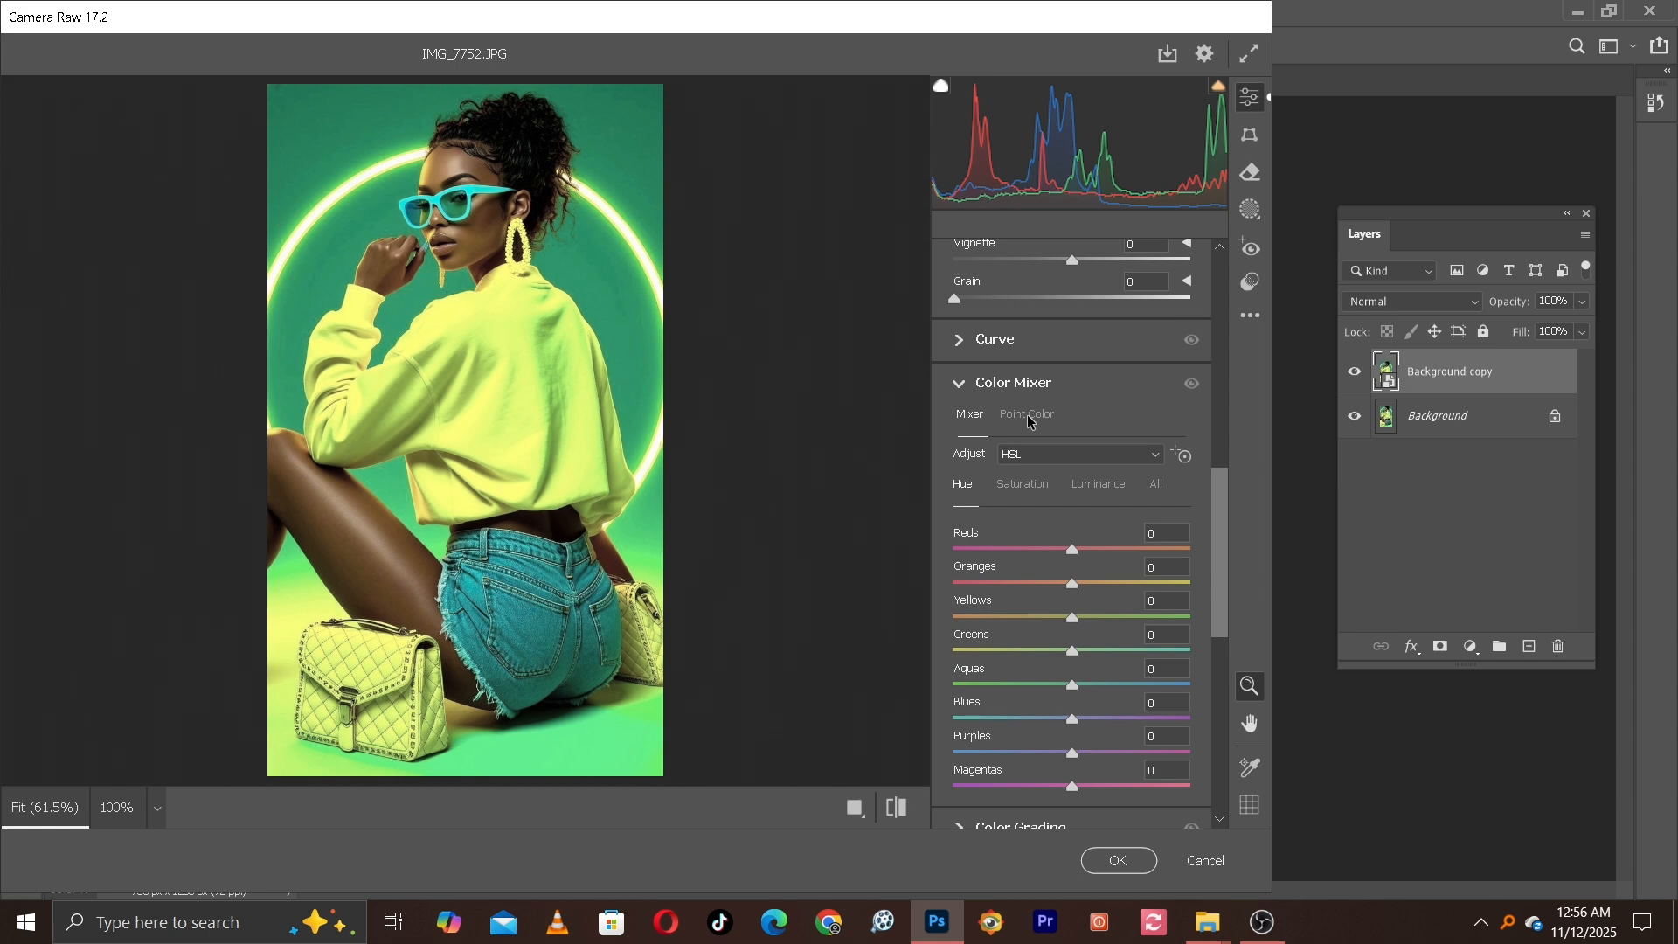
pyautogui.click(1028, 418)
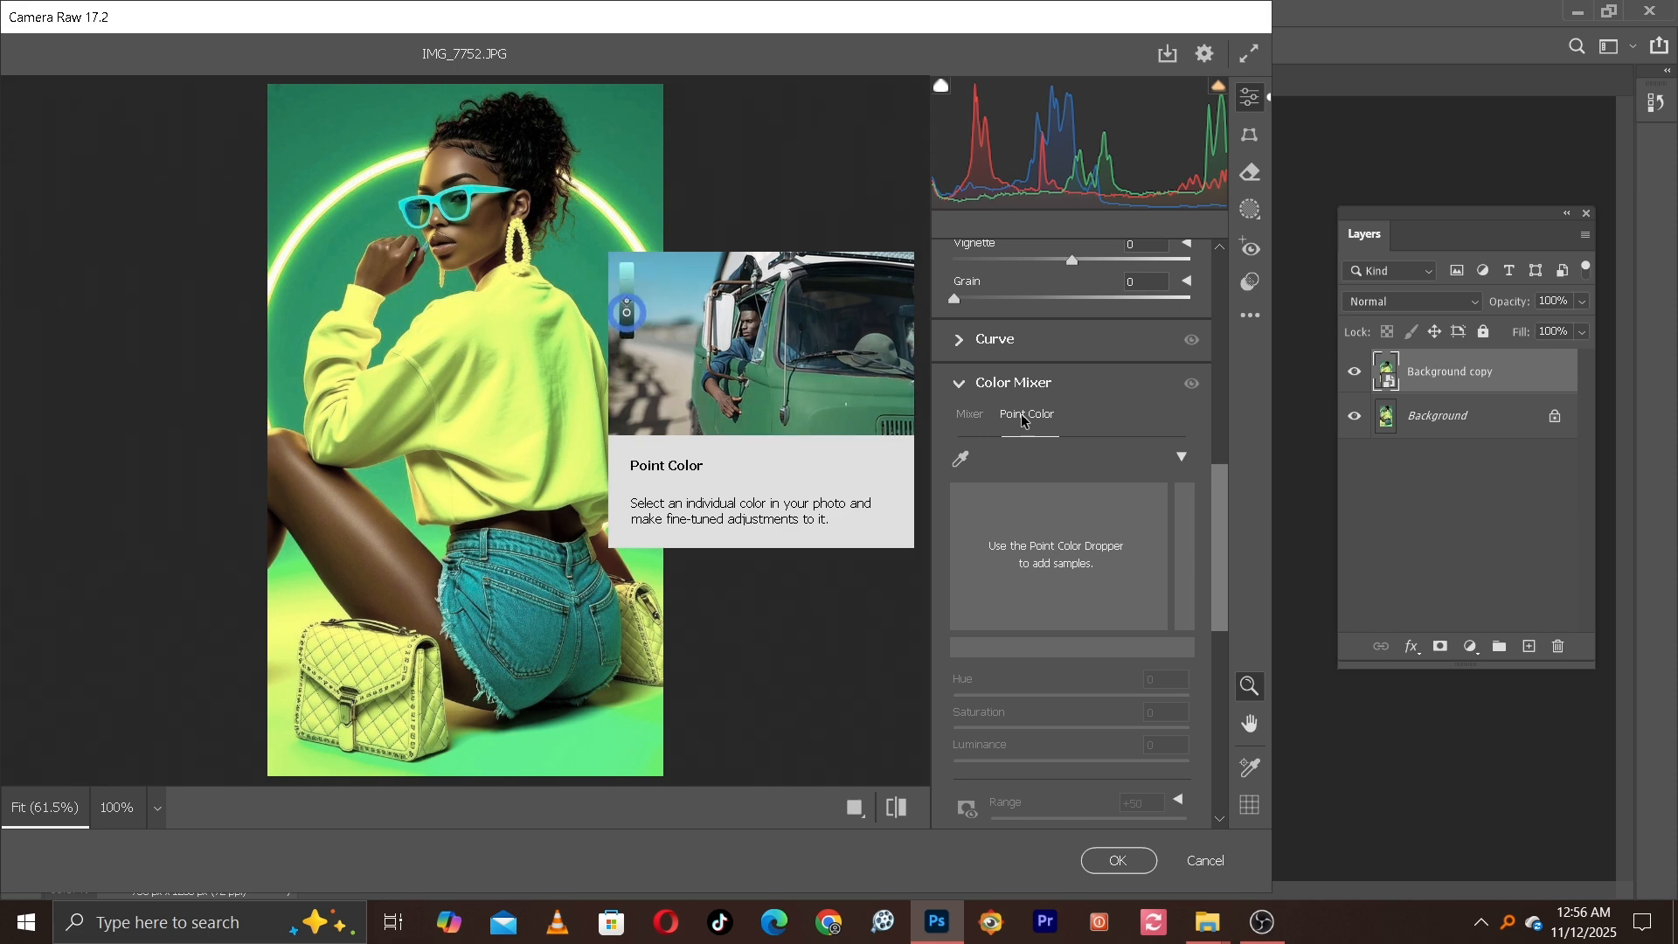
pyautogui.click(968, 456)
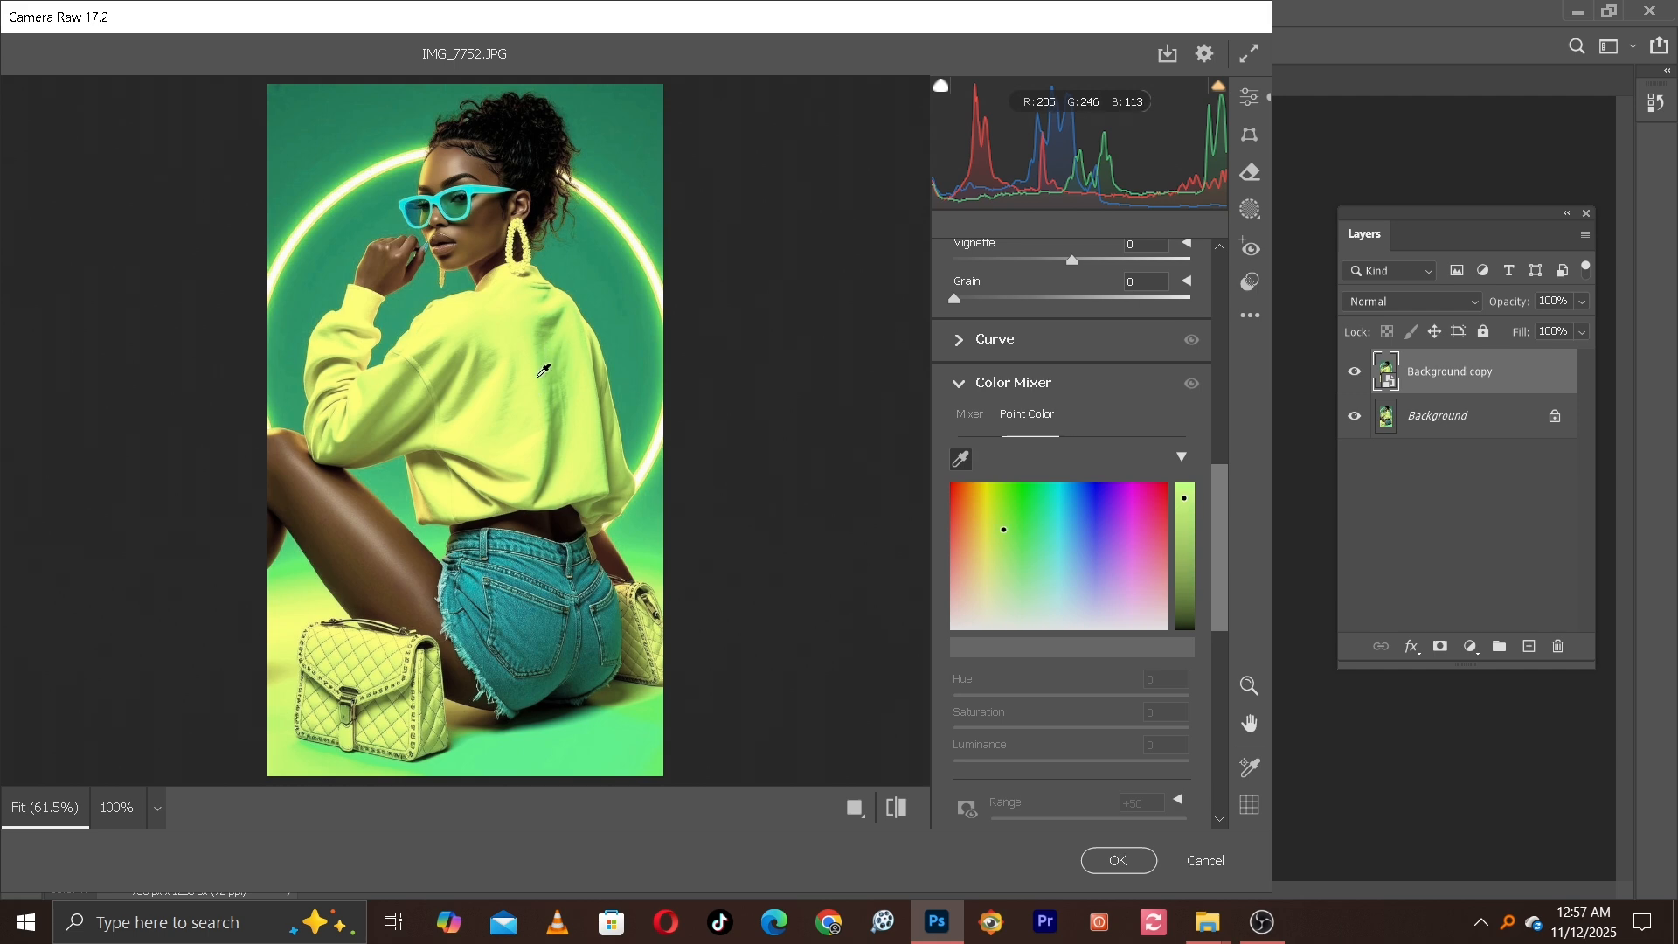
pyautogui.click(490, 354)
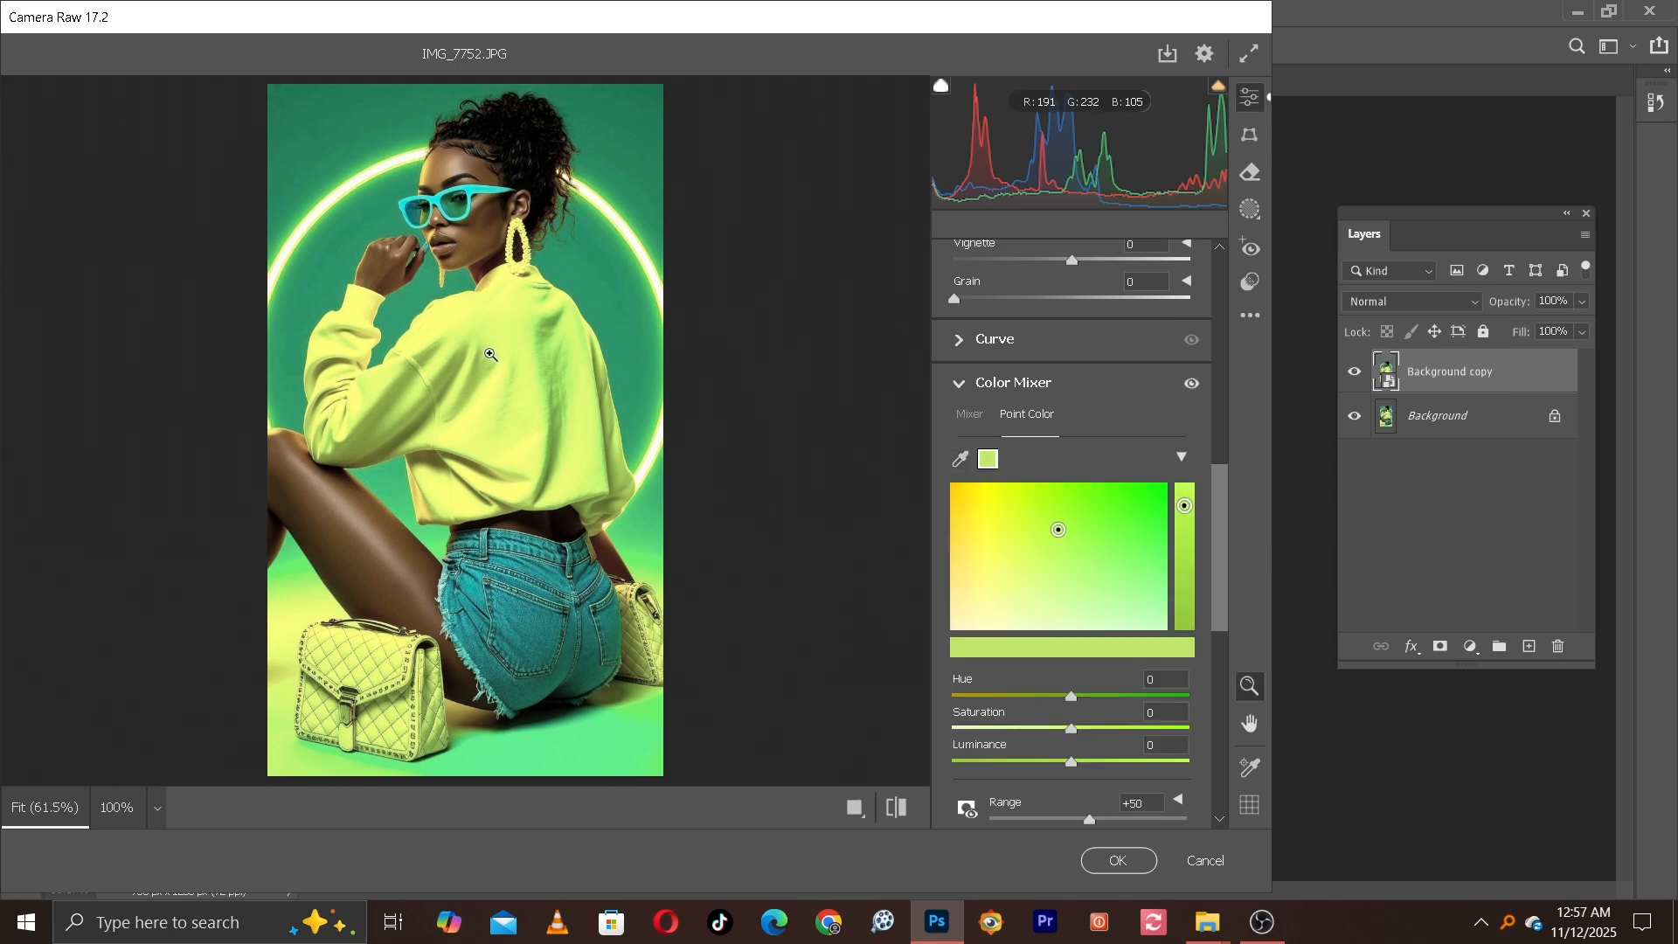
# - Set the sweater colour sample's saturation to +19 and its hue to +6
pyautogui.scroll(-3, 1103, 683)
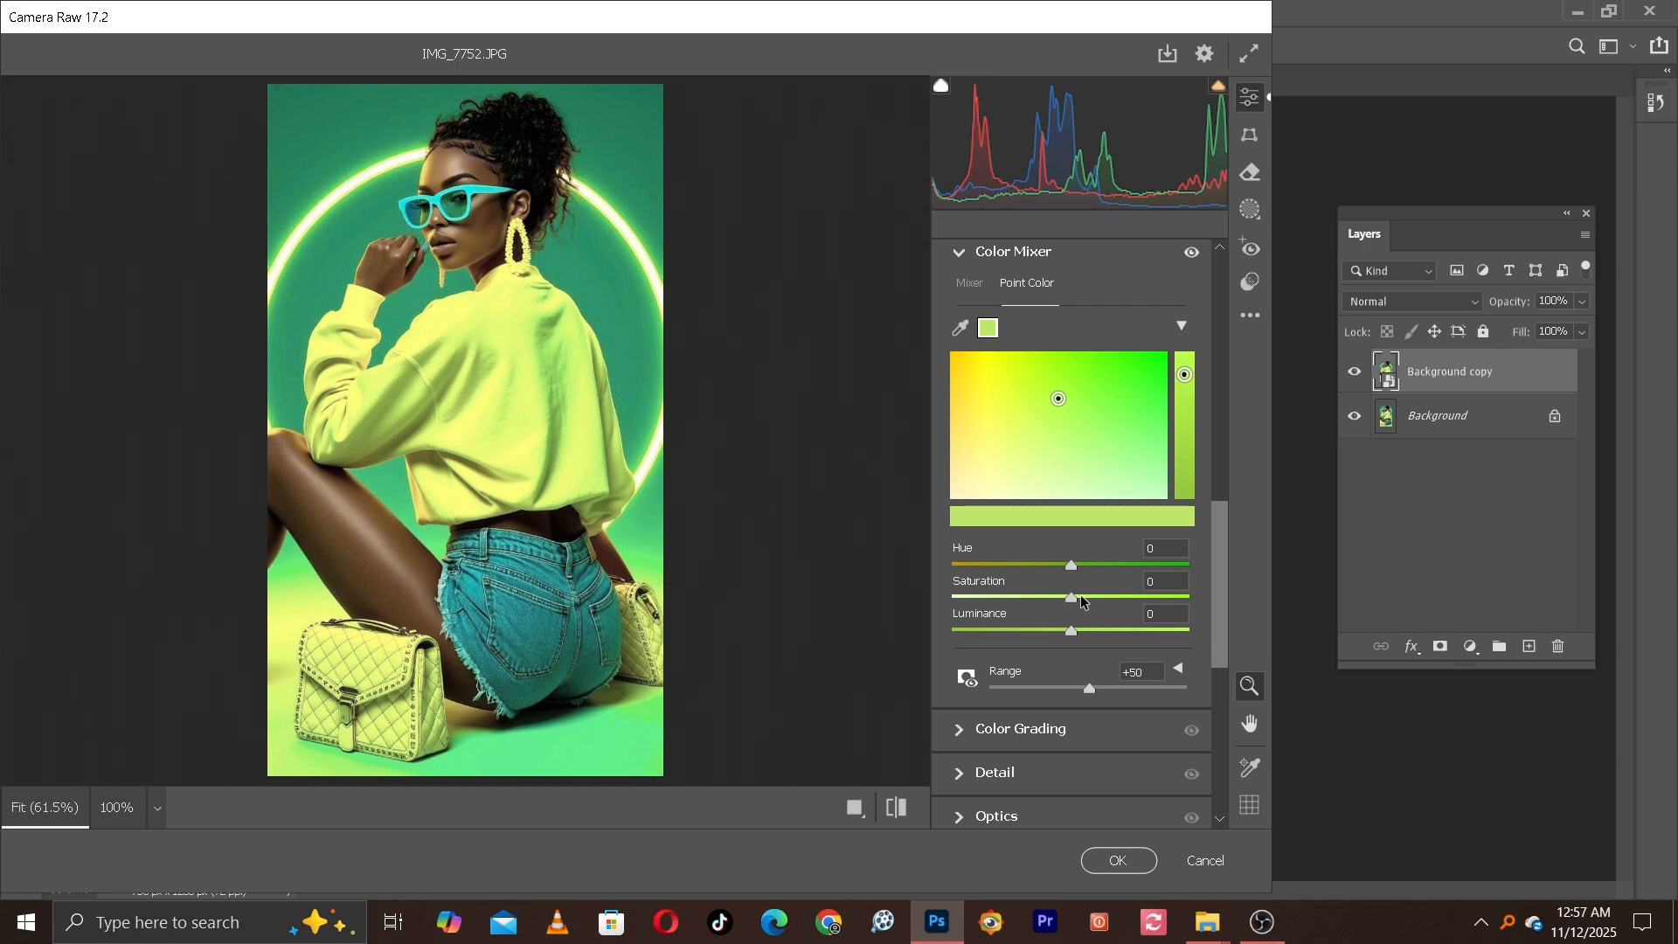
pyautogui.moveTo(1072, 599); pyautogui.dragTo(1094, 599)
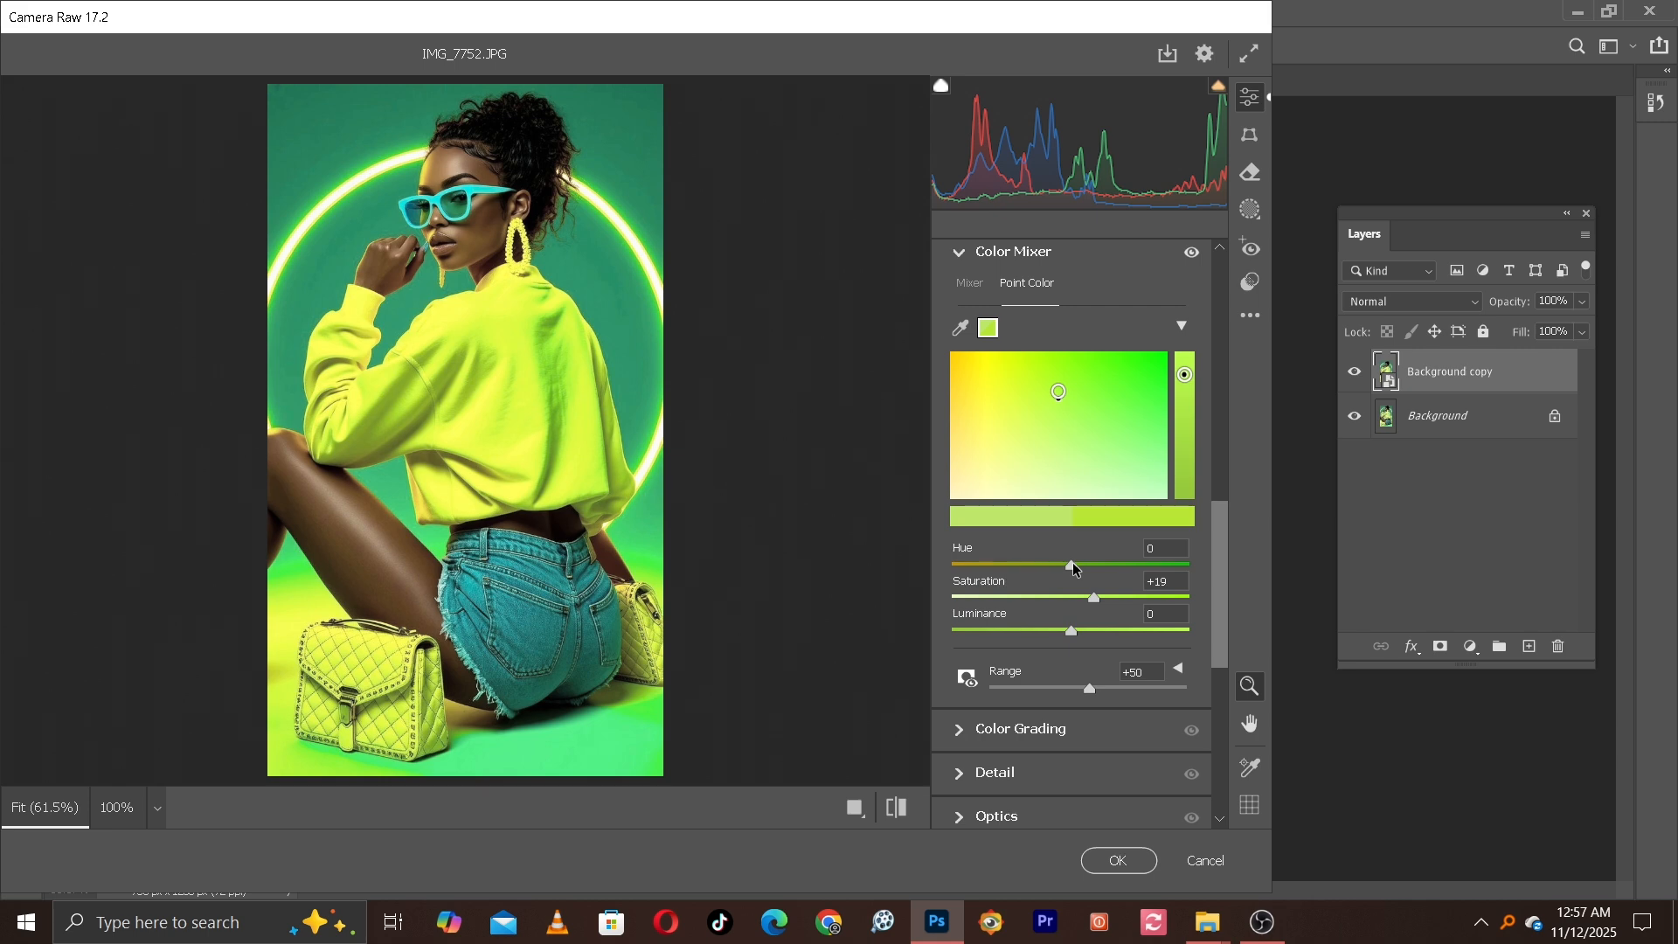
pyautogui.moveTo(1073, 567); pyautogui.dragTo(1080, 568)
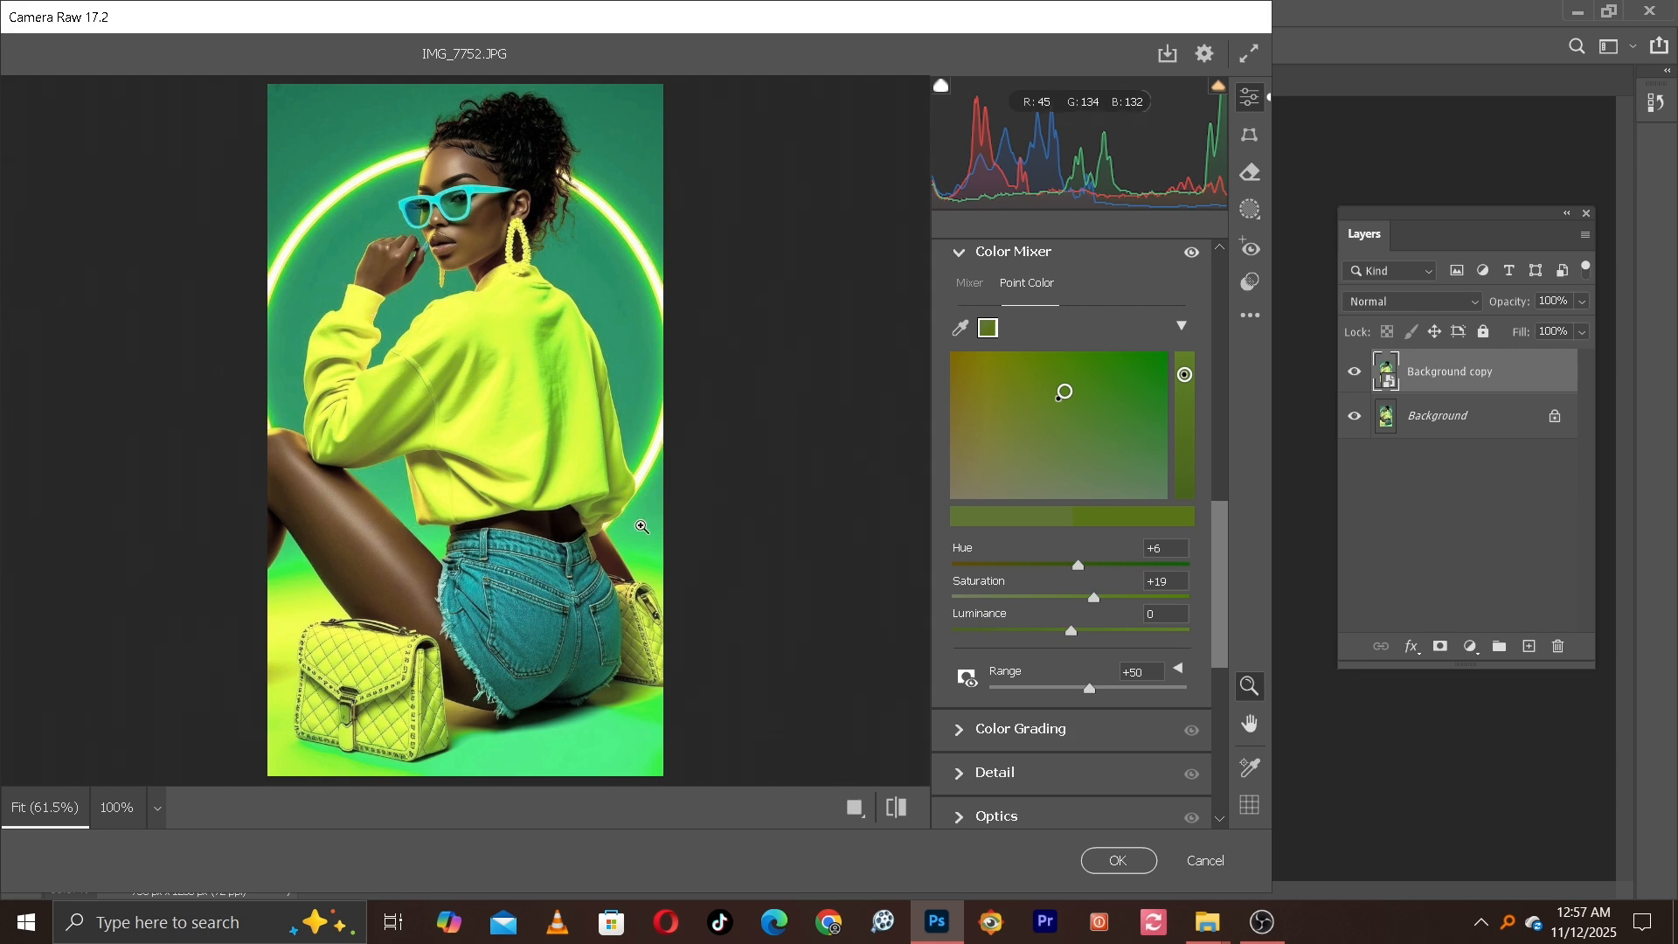
# - Add a Point Color sample from the denim shorts and set its saturation to +46
pyautogui.click(960, 328)
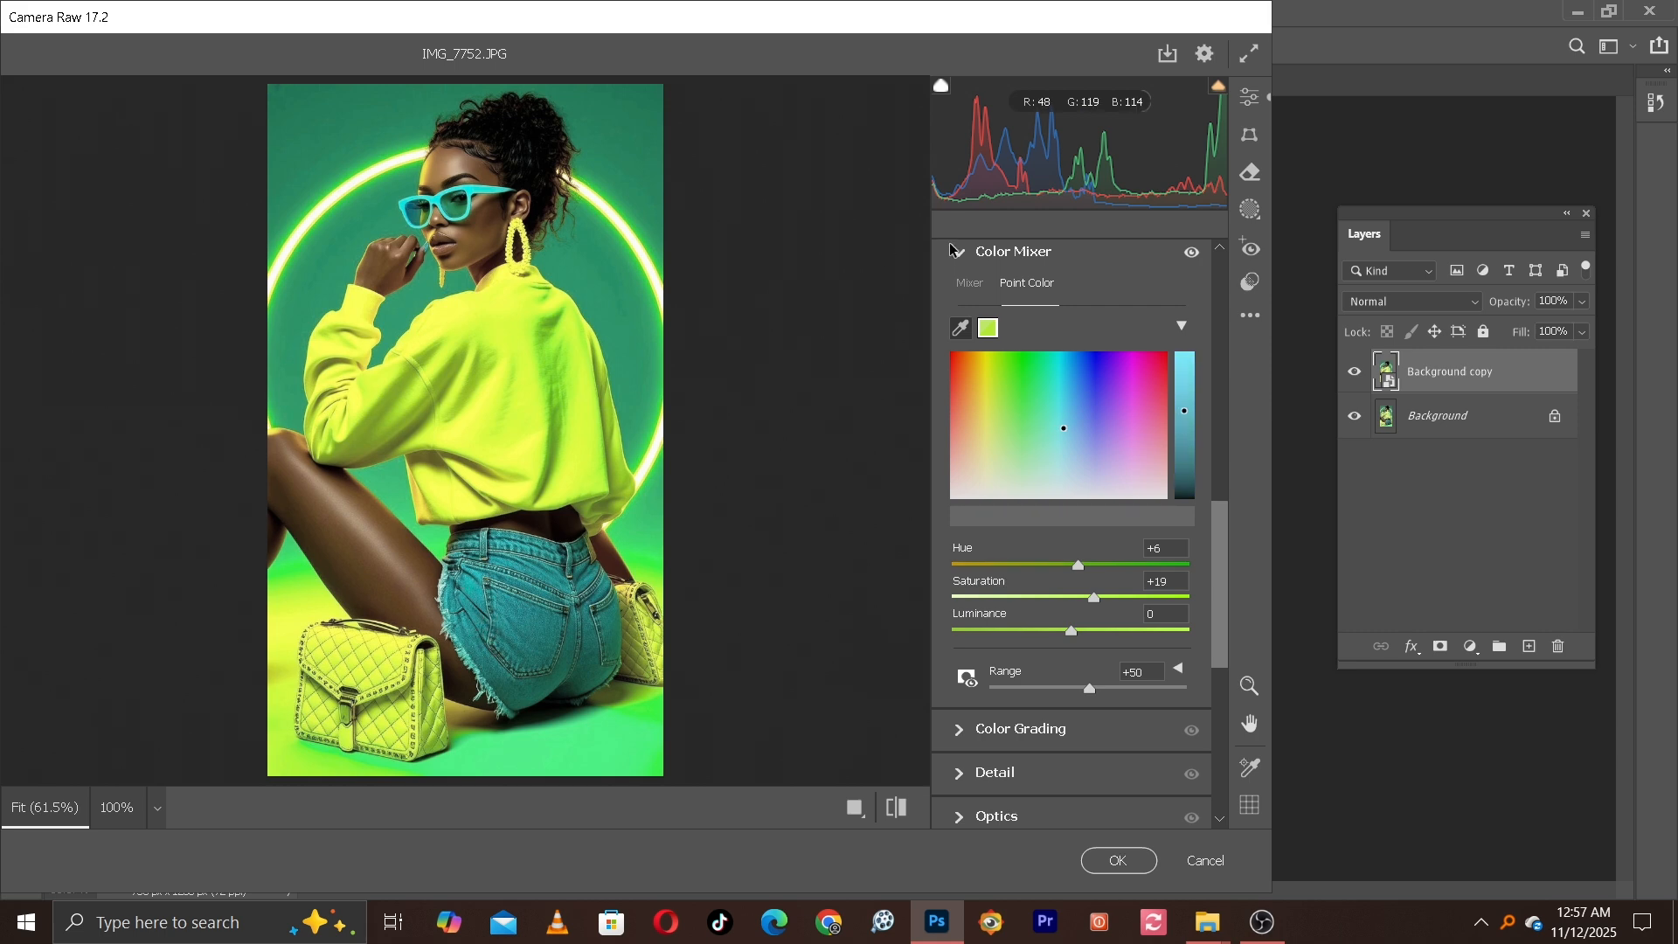
pyautogui.click(960, 328)
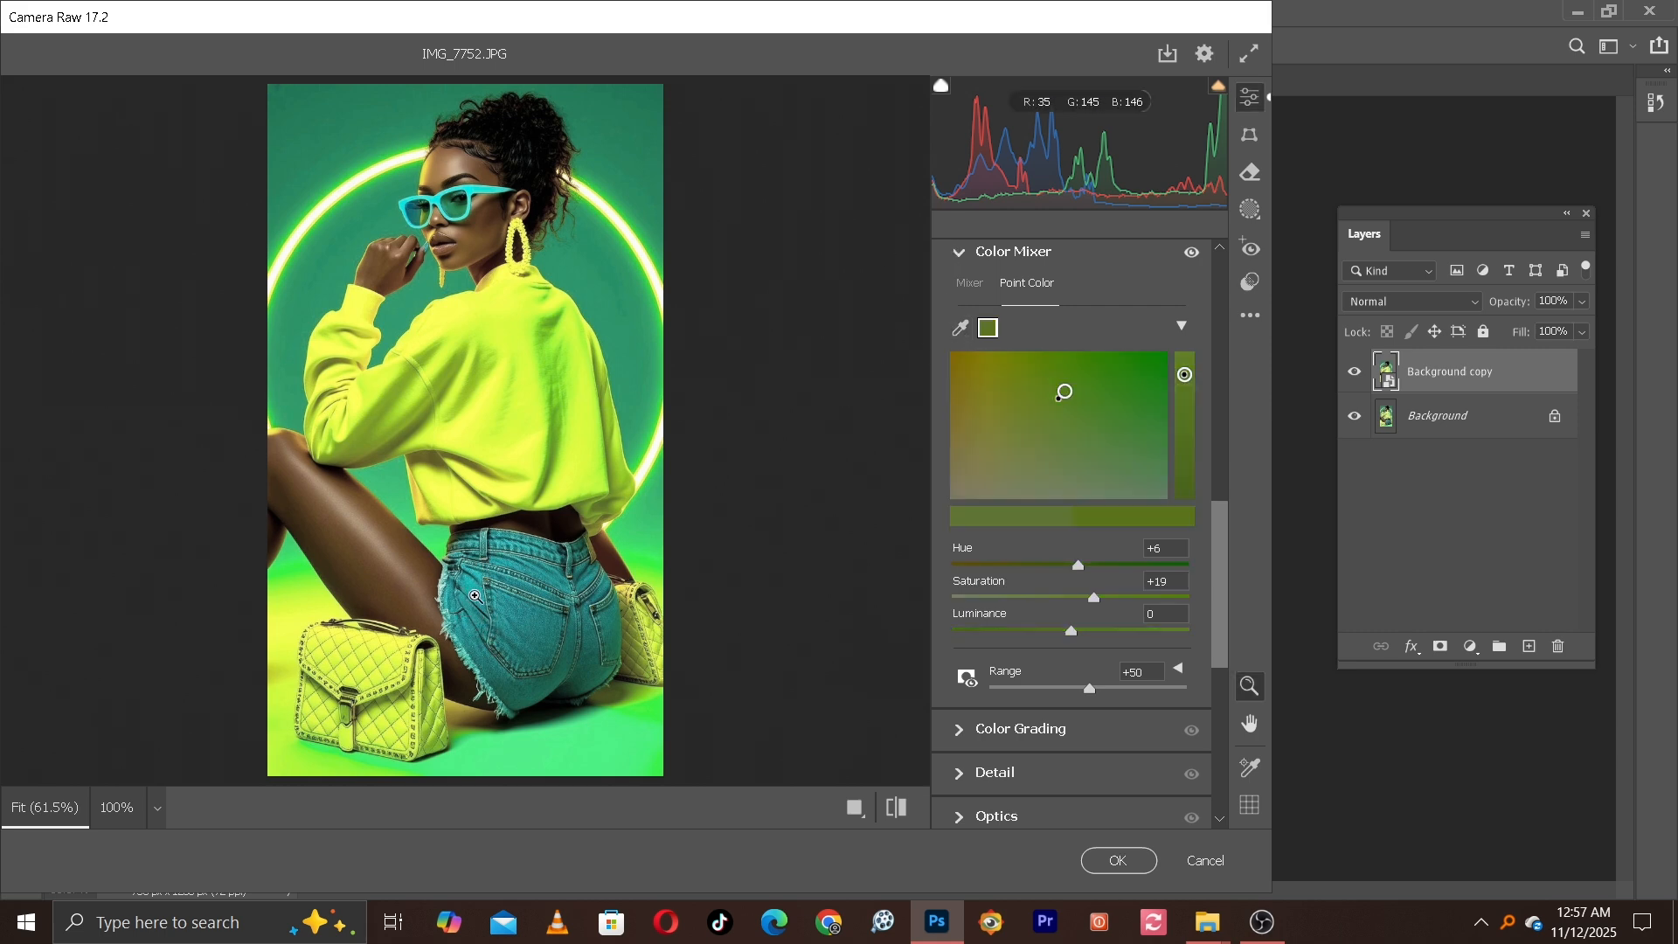
pyautogui.click(959, 327)
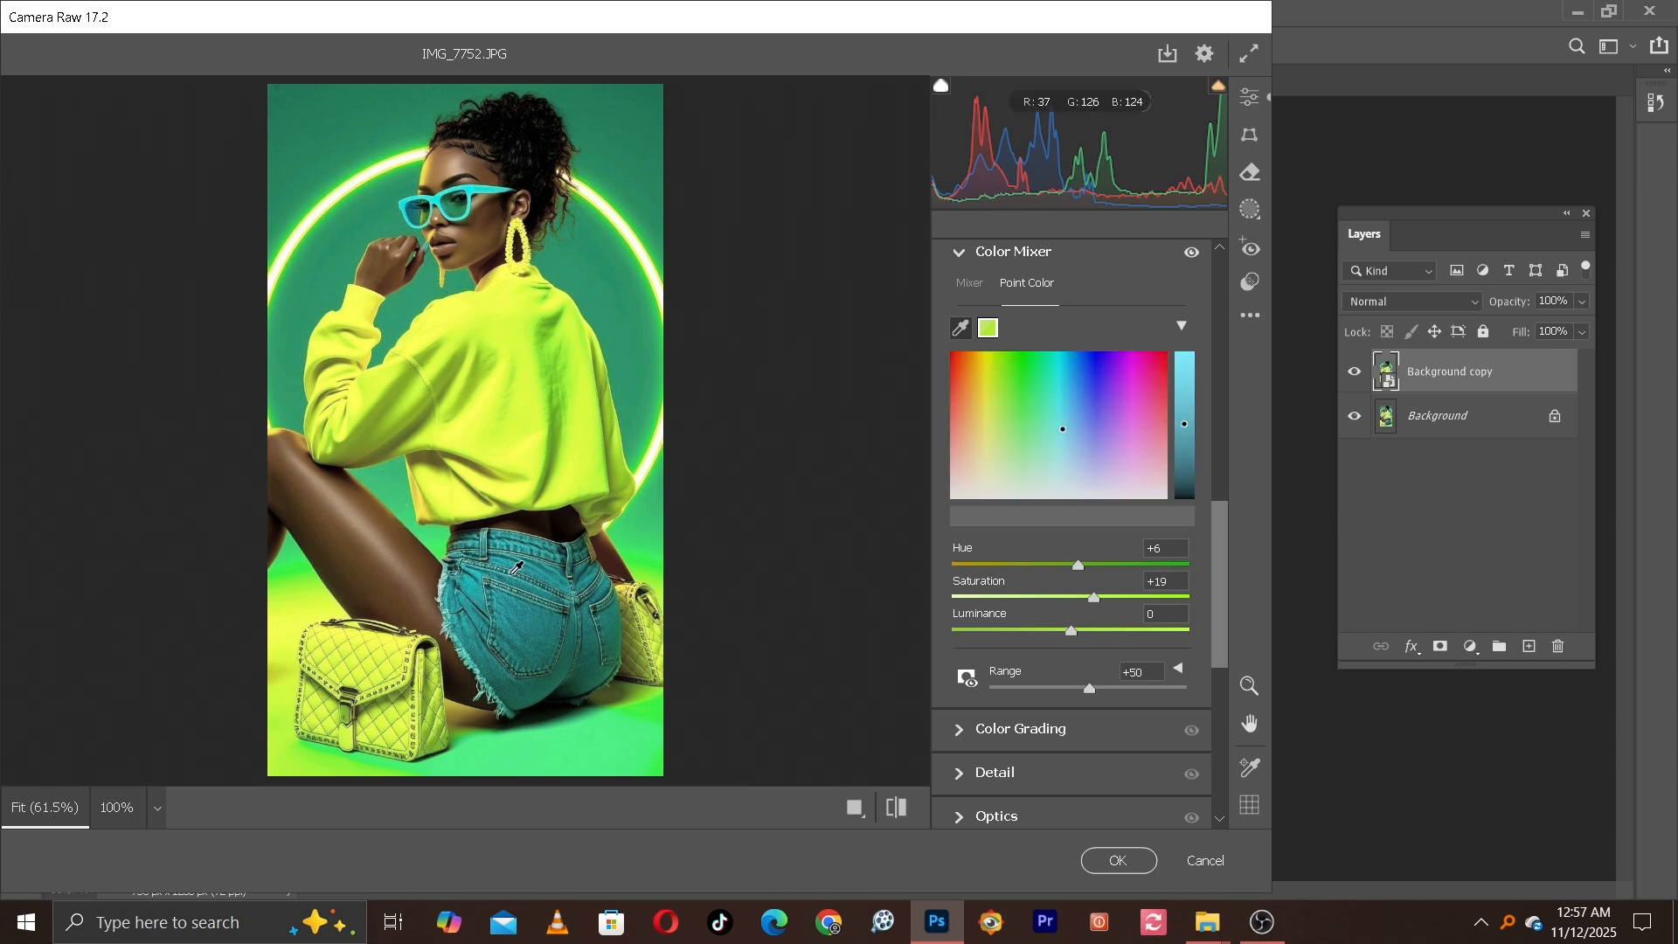
pyautogui.click(543, 572)
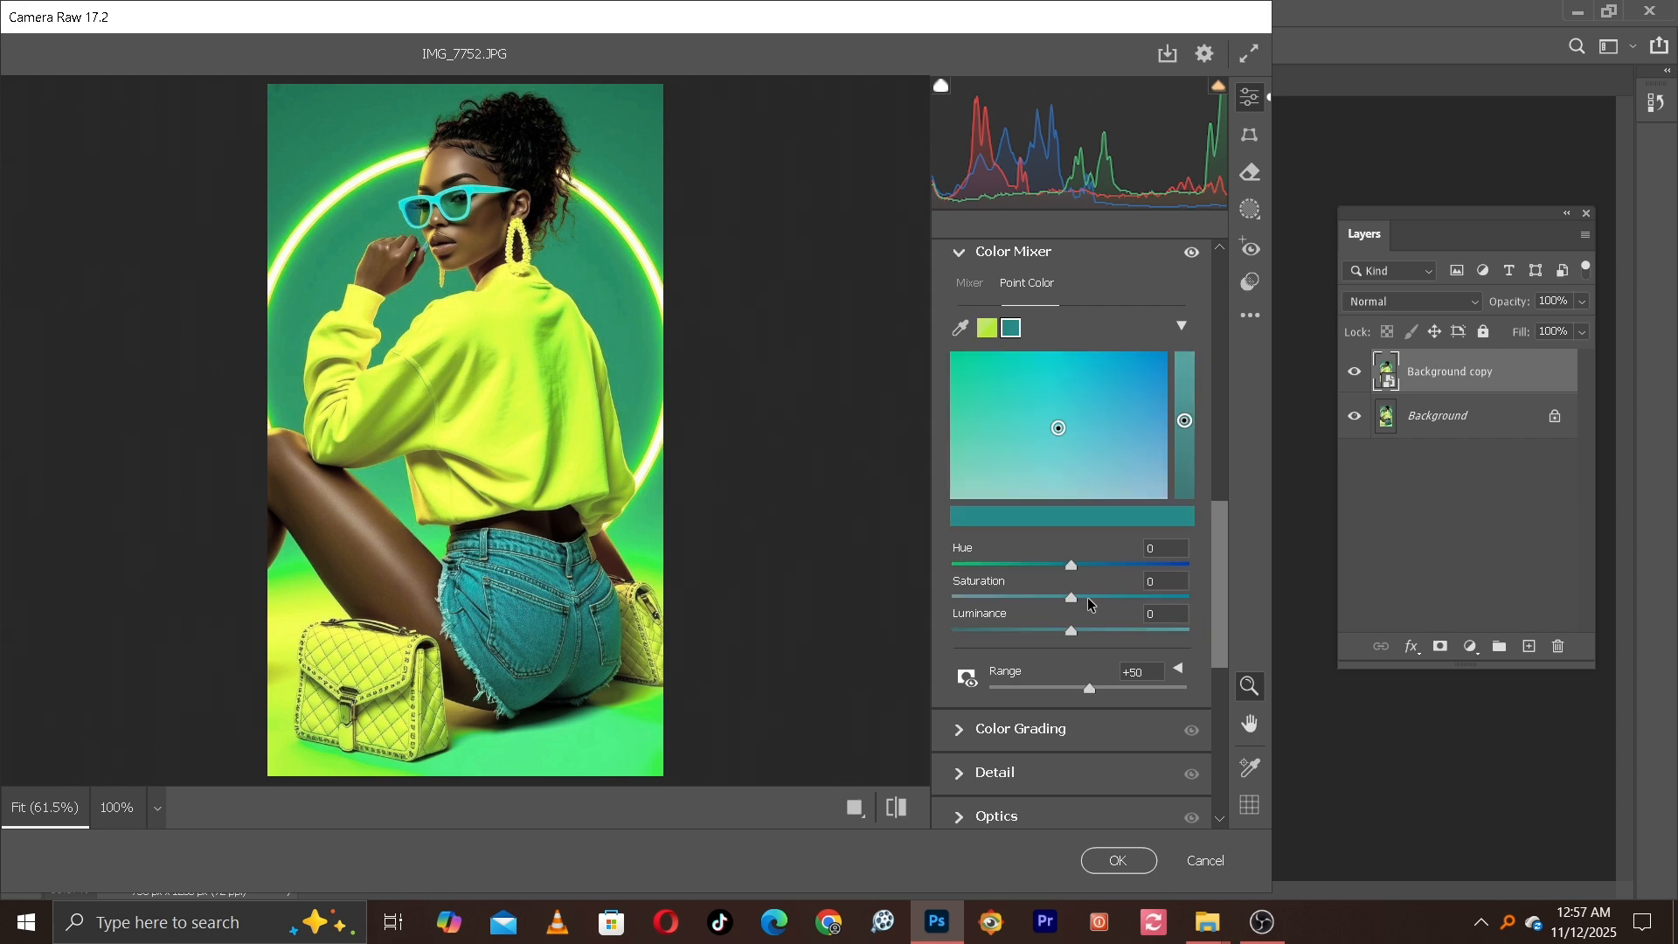
pyautogui.moveTo(1094, 601)
pyautogui.mouseDown()
pyautogui.moveTo(1151, 619)
pyautogui.moveTo(1127, 620)
pyautogui.mouseUp()
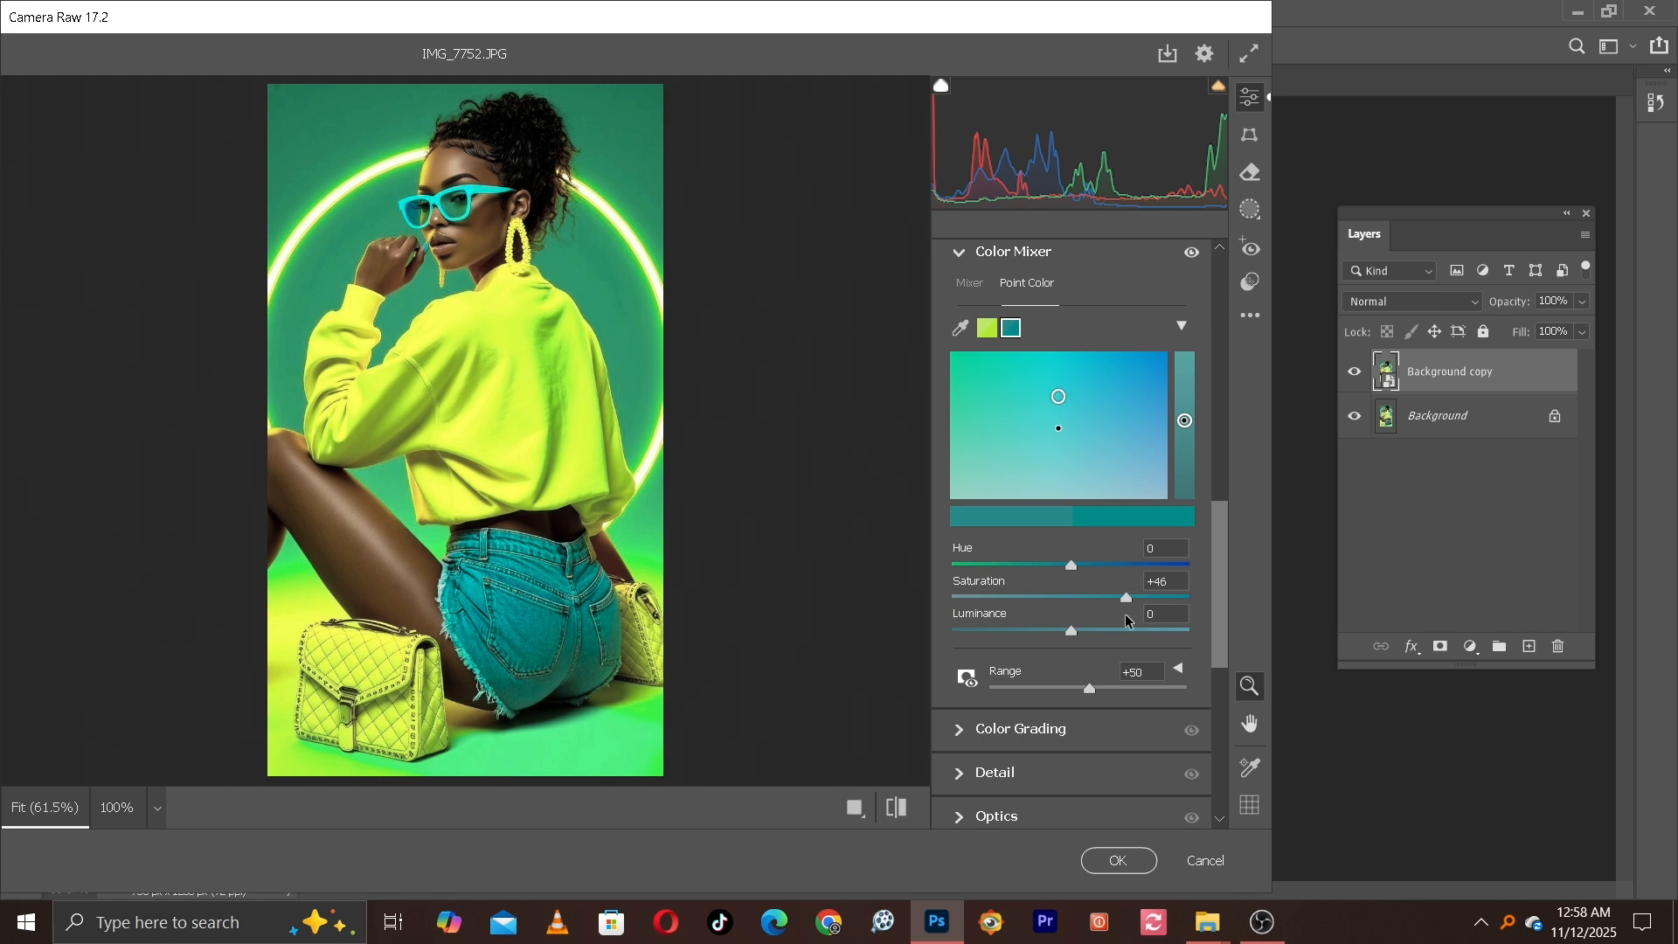
# - Set the denim shorts sample's hue to +19, and add a Point Color sample from the sunglasses with saturation +17
pyautogui.moveTo(1072, 568); pyautogui.dragTo(1094, 569)
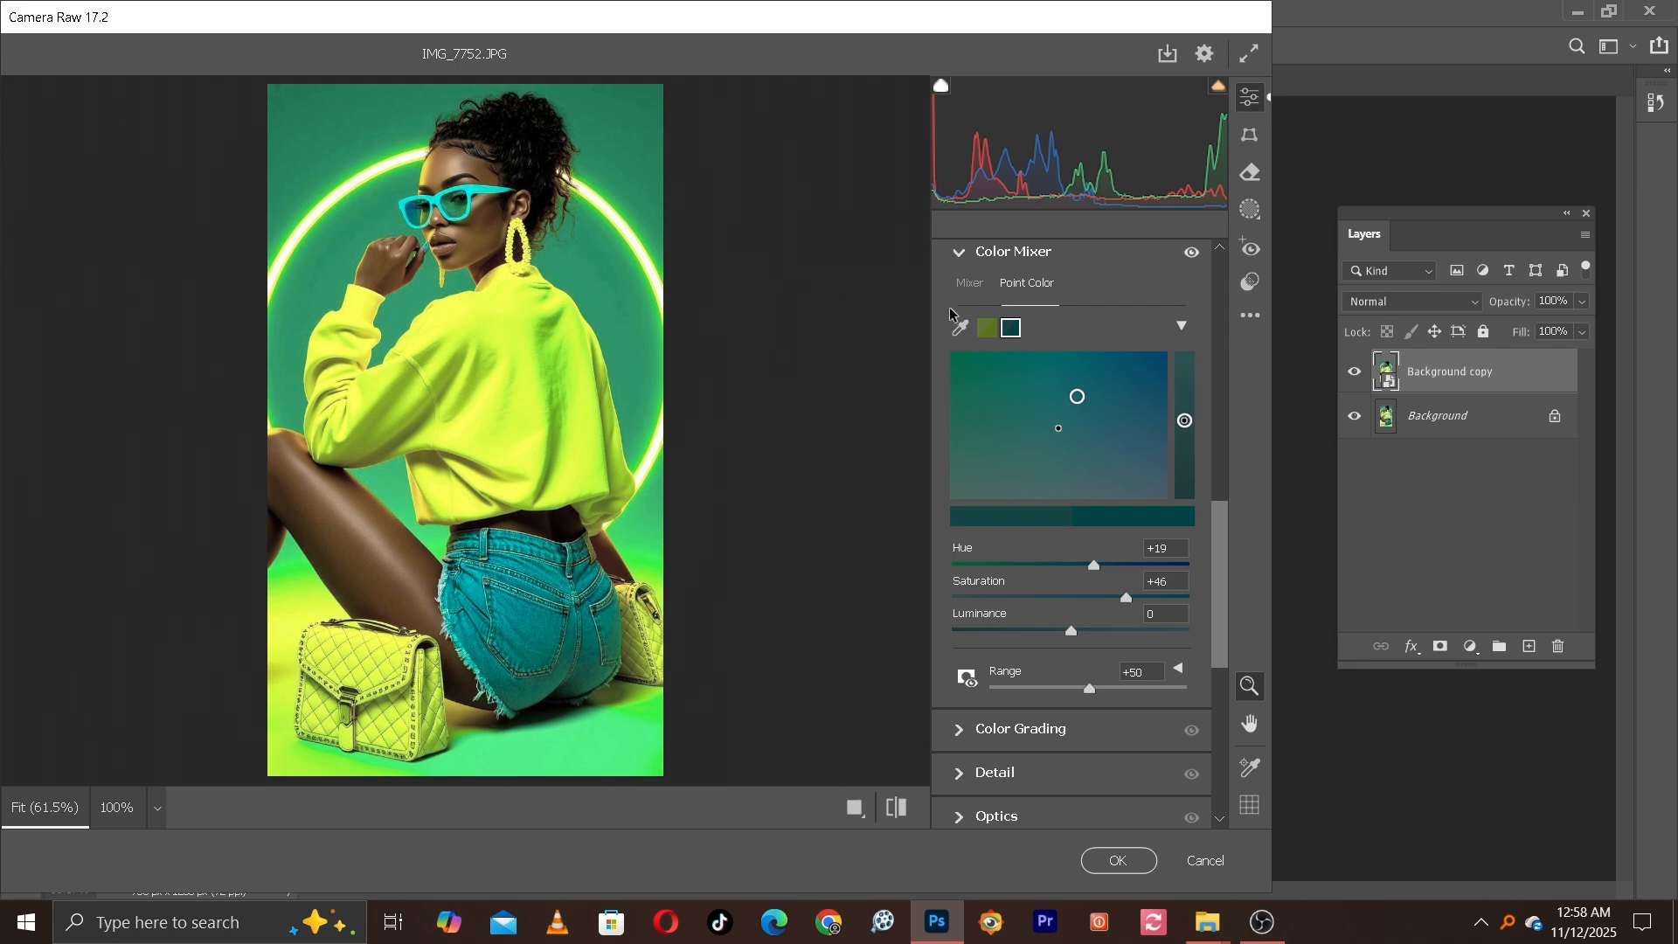
pyautogui.click(958, 328)
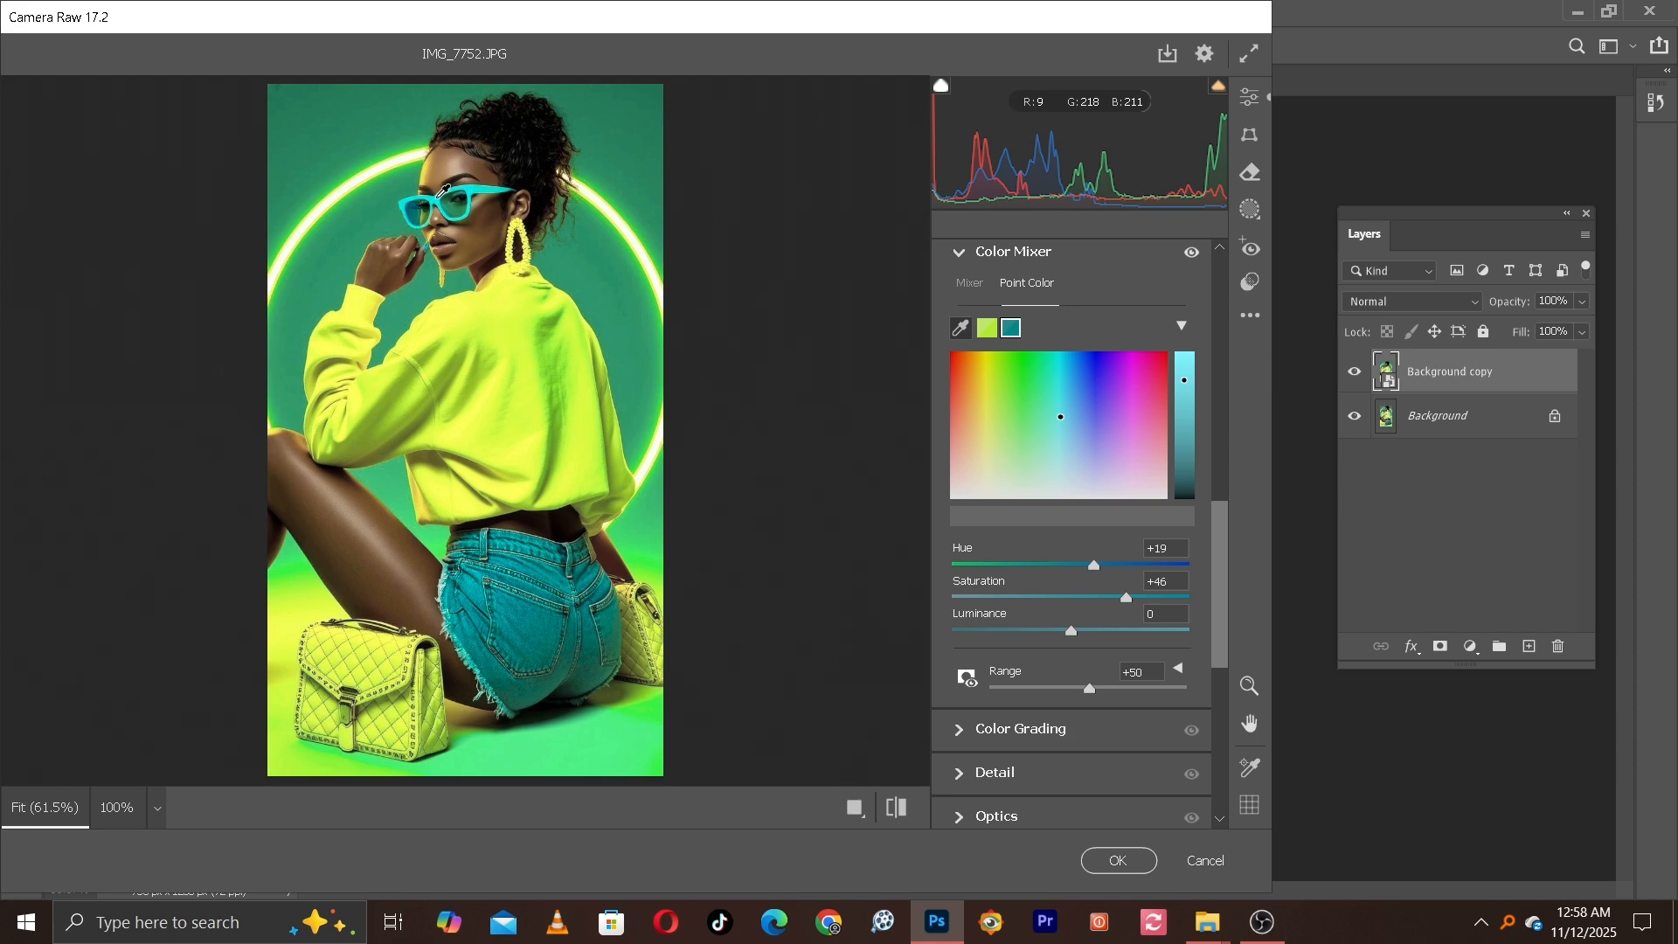
pyautogui.click(443, 190)
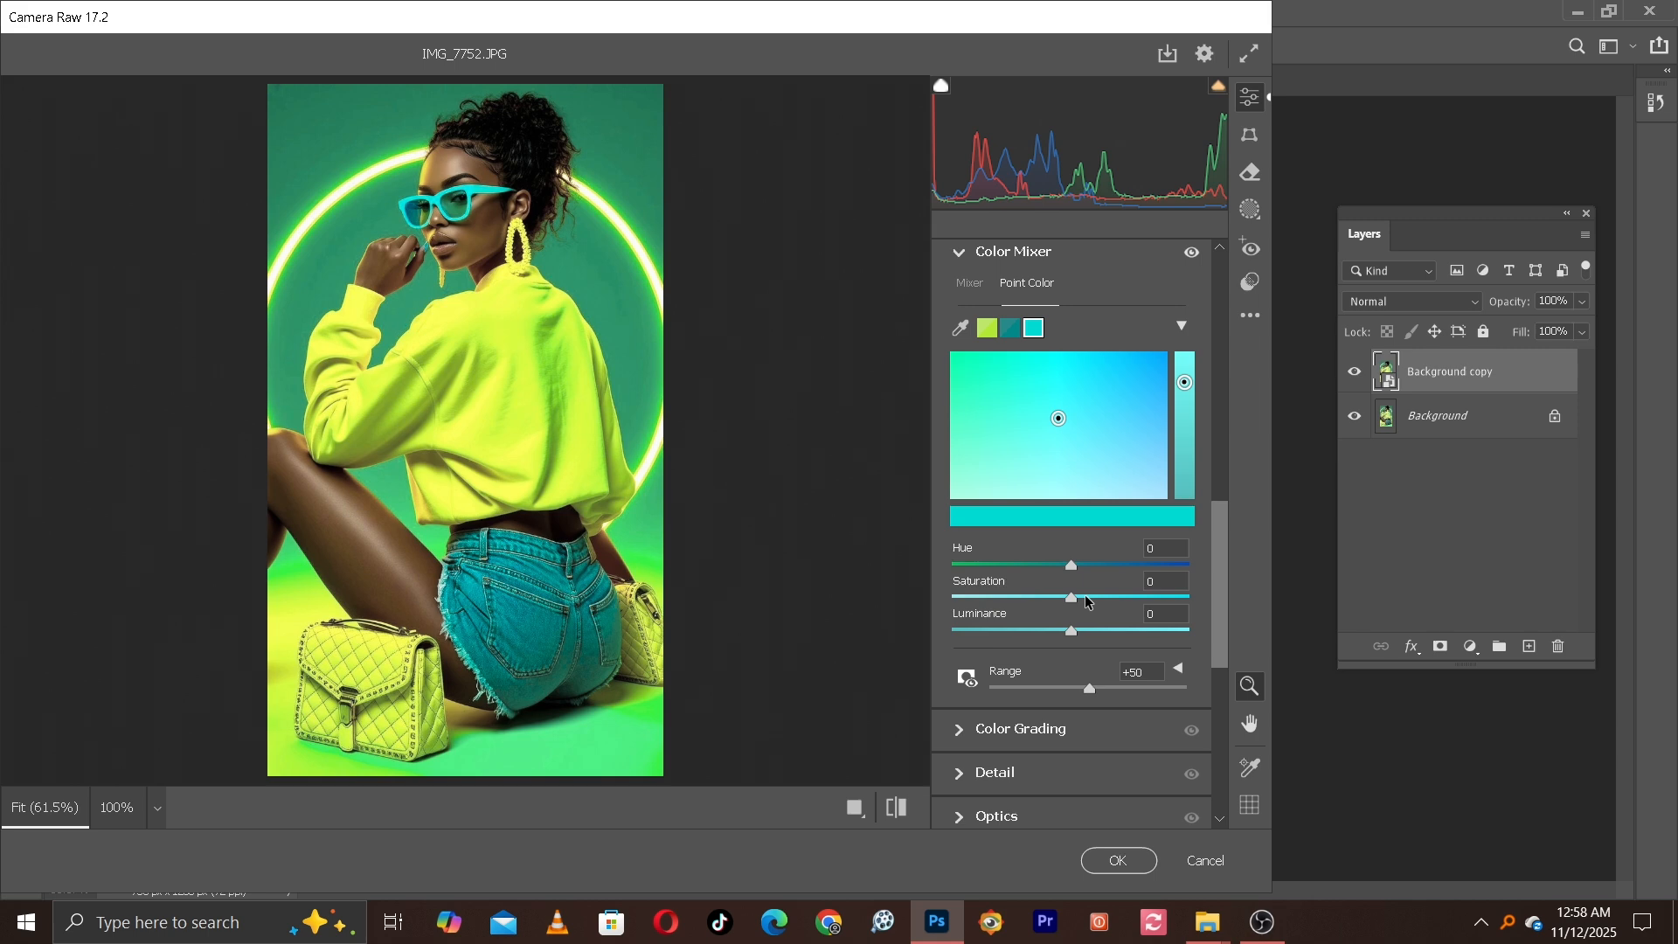
pyautogui.moveTo(1088, 601)
pyautogui.mouseDown()
pyautogui.moveTo(1071, 603)
pyautogui.moveTo(1084, 610)
pyautogui.mouseUp()
pyautogui.moveTo(1084, 610); pyautogui.dragTo(1094, 611)
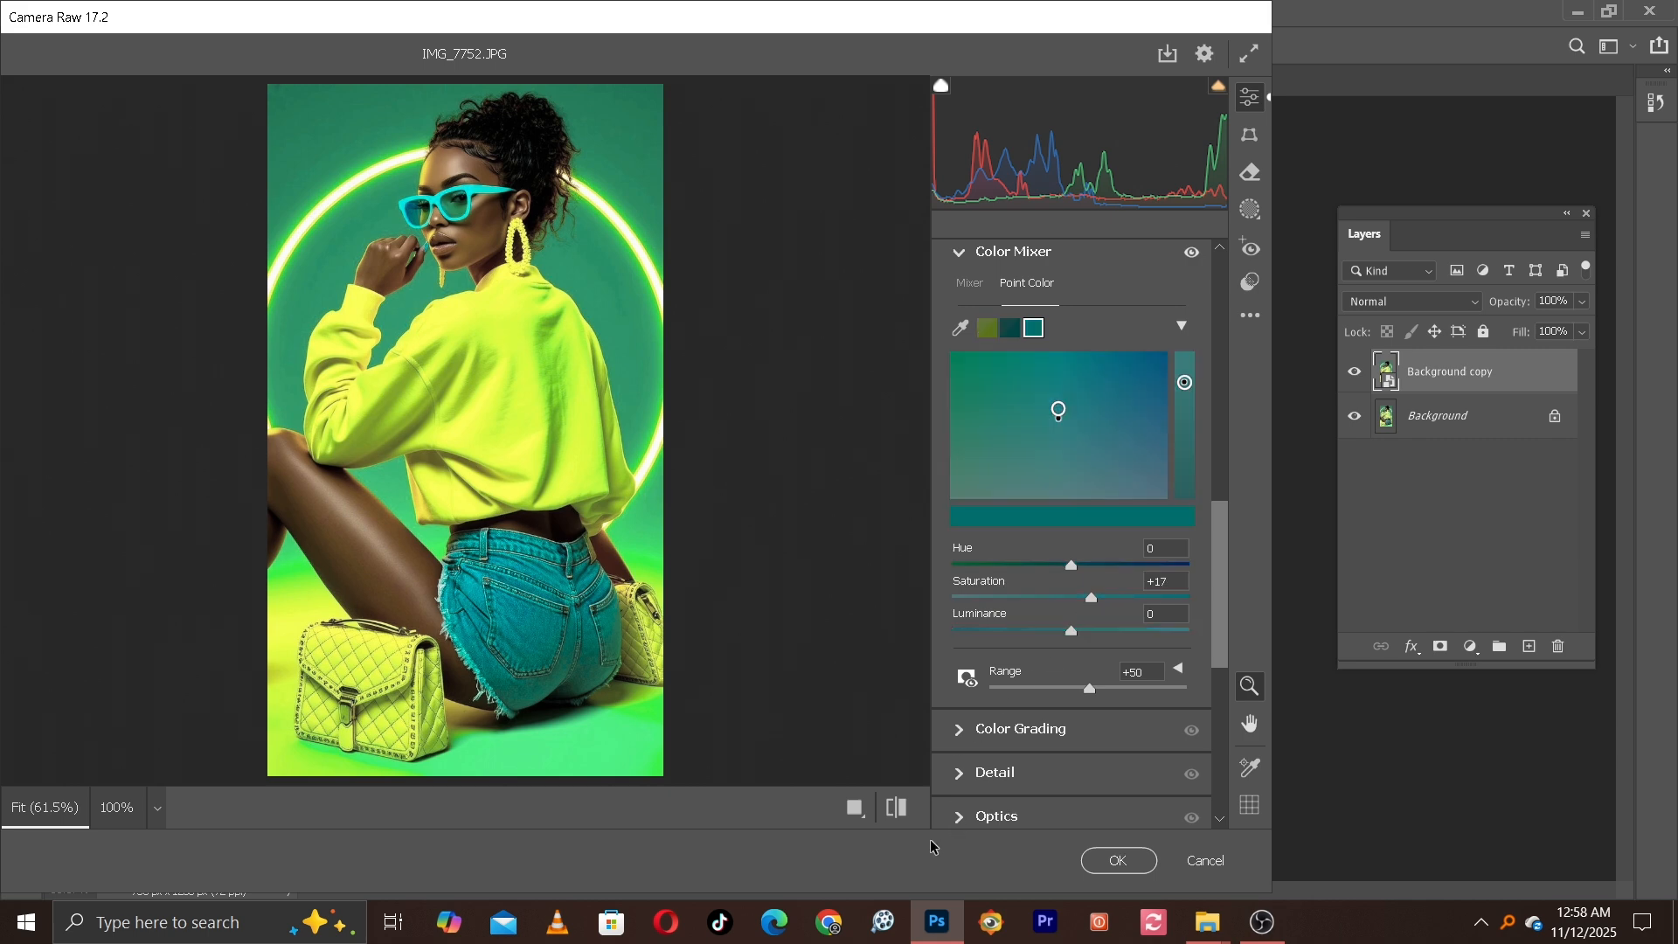
# - Compare the portrait's default settings with the current Camera Raw adjustments twice
pyautogui.click(897, 807)
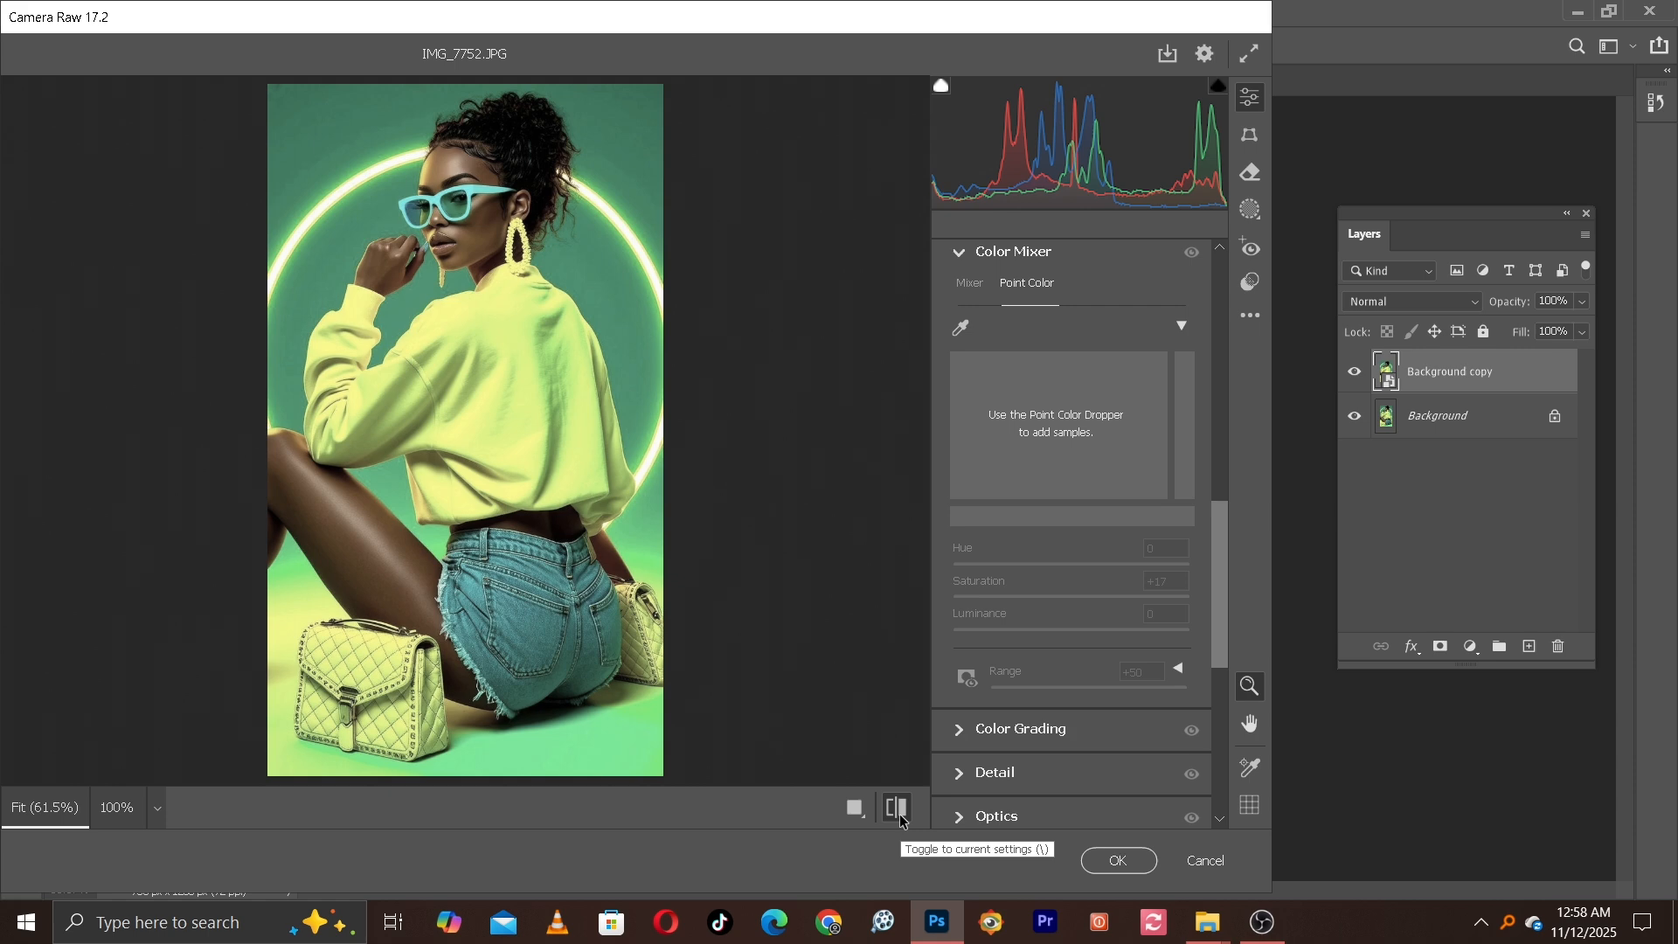
pyautogui.click(898, 809)
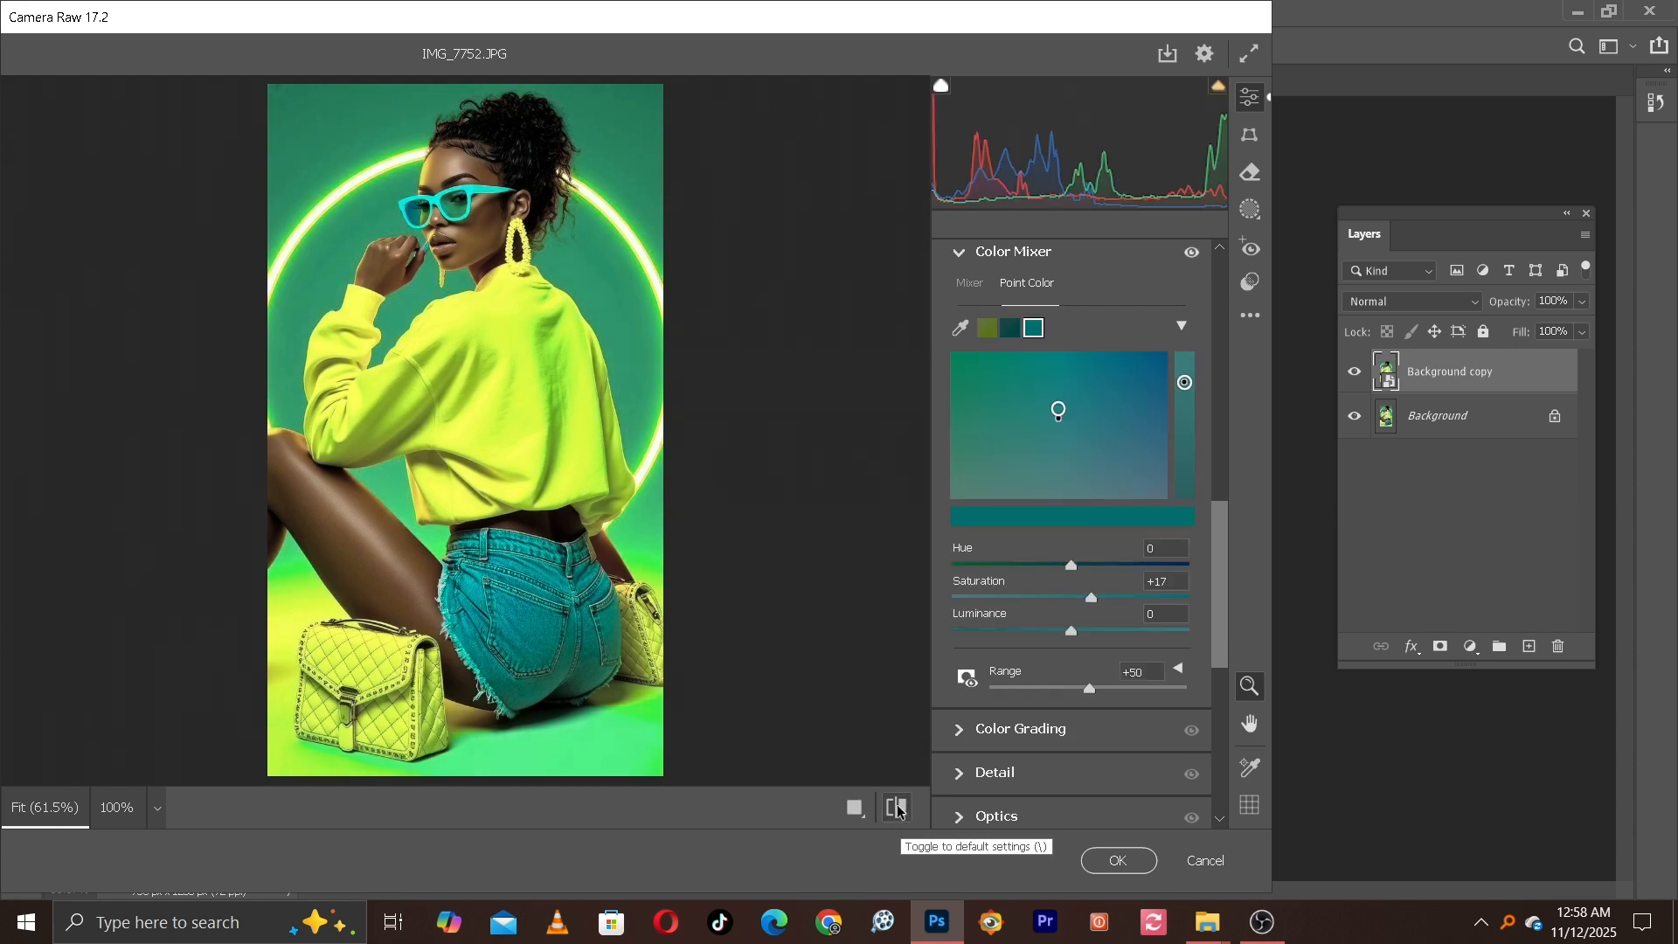
pyautogui.click(898, 808)
pyautogui.click(898, 807)
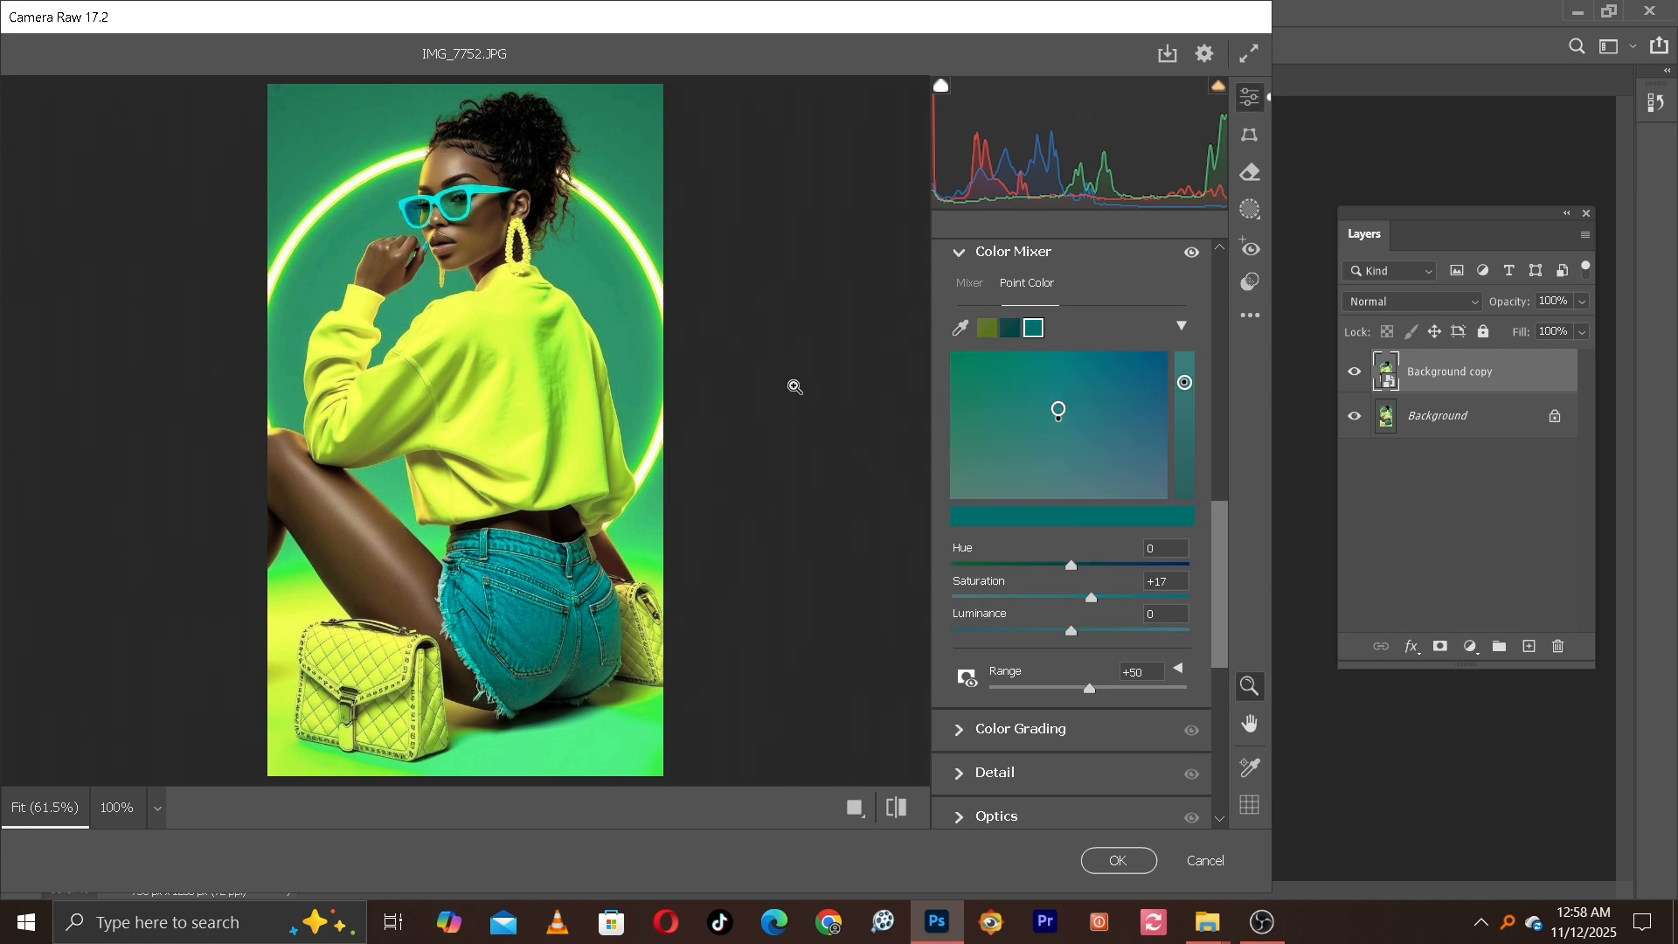
# - Add a Point Color sample from the face's skin with saturation +32 and hue -12, and compare with the original photo
pyautogui.click(960, 329)
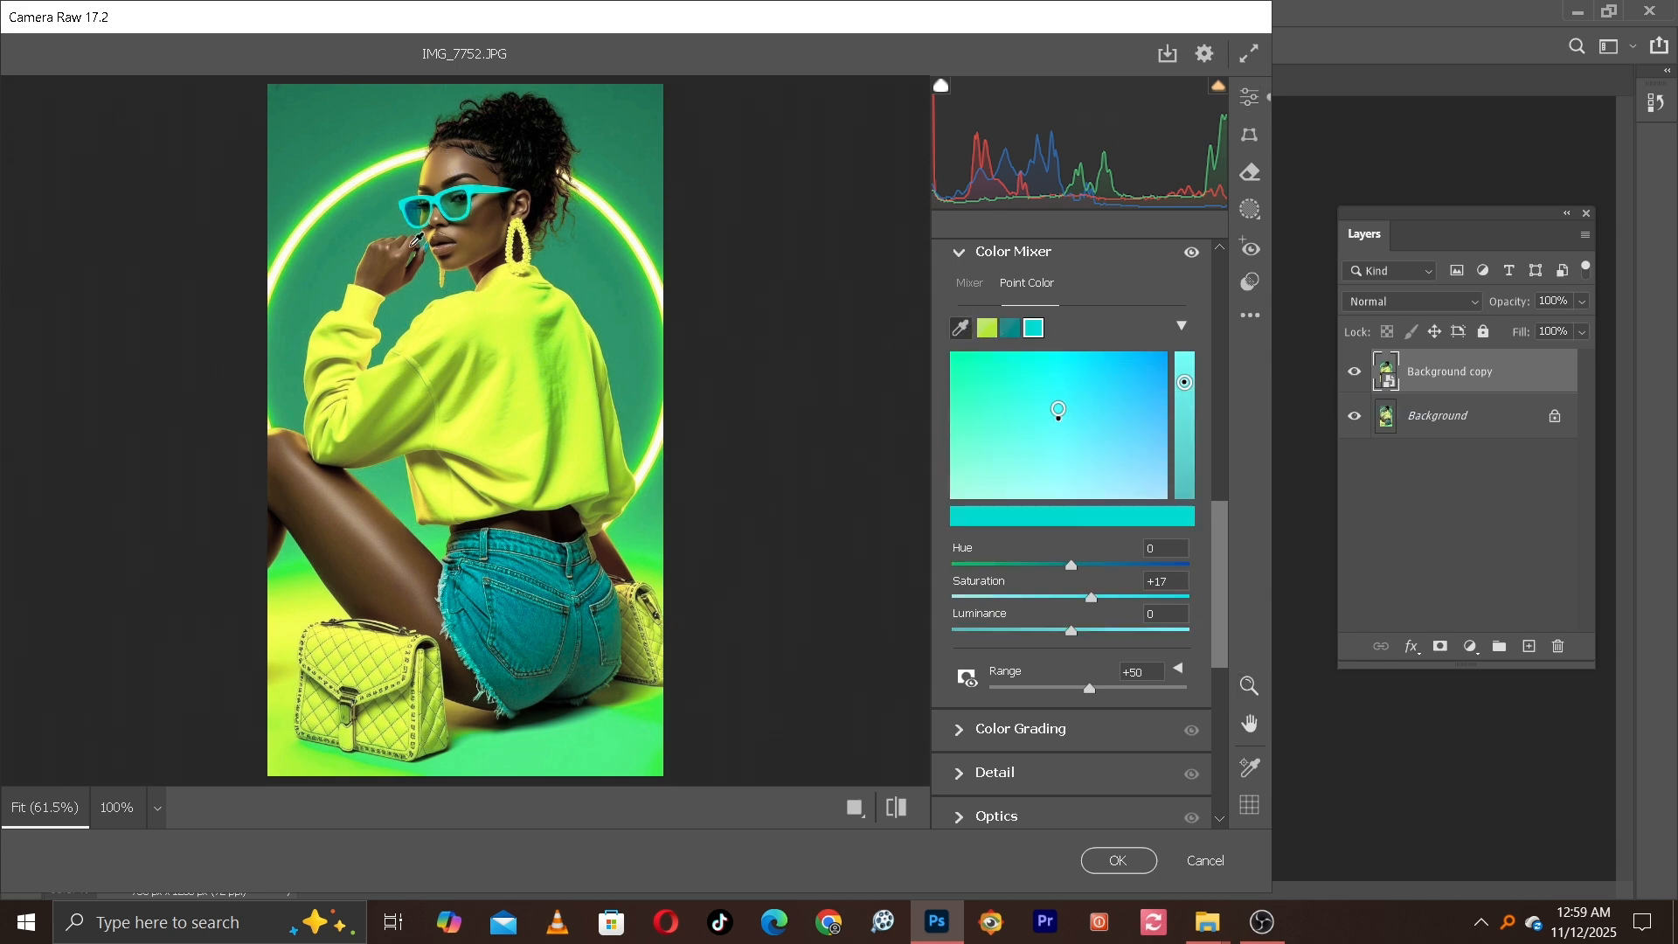
pyautogui.click(441, 167)
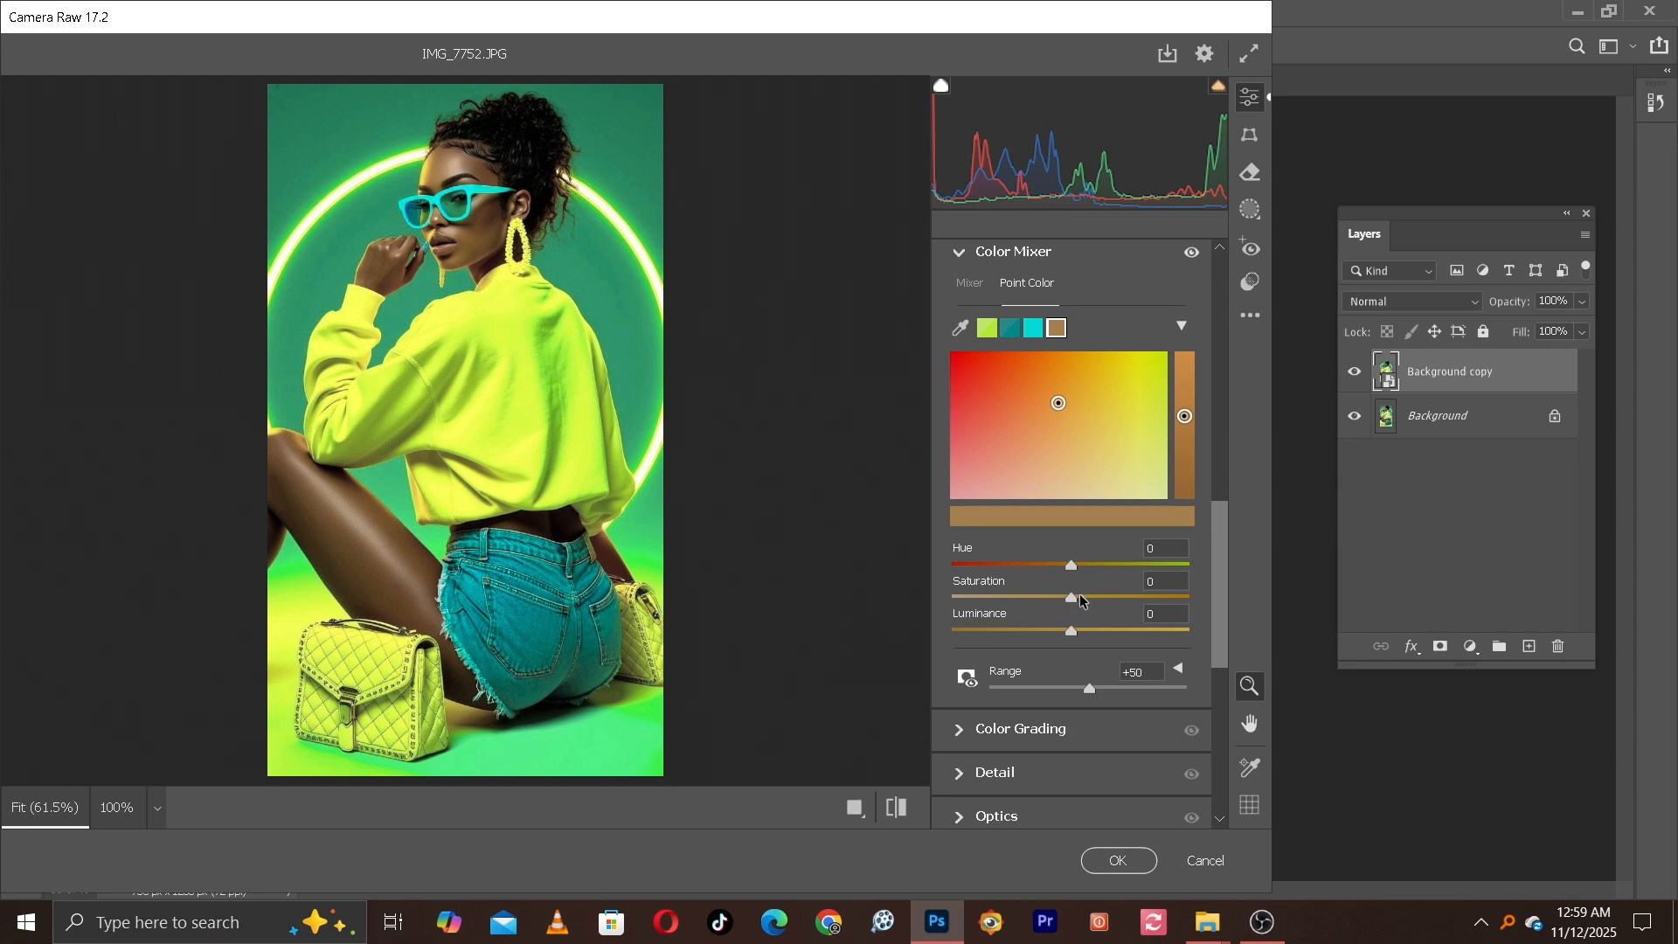
pyautogui.moveTo(1072, 599); pyautogui.dragTo(1101, 600)
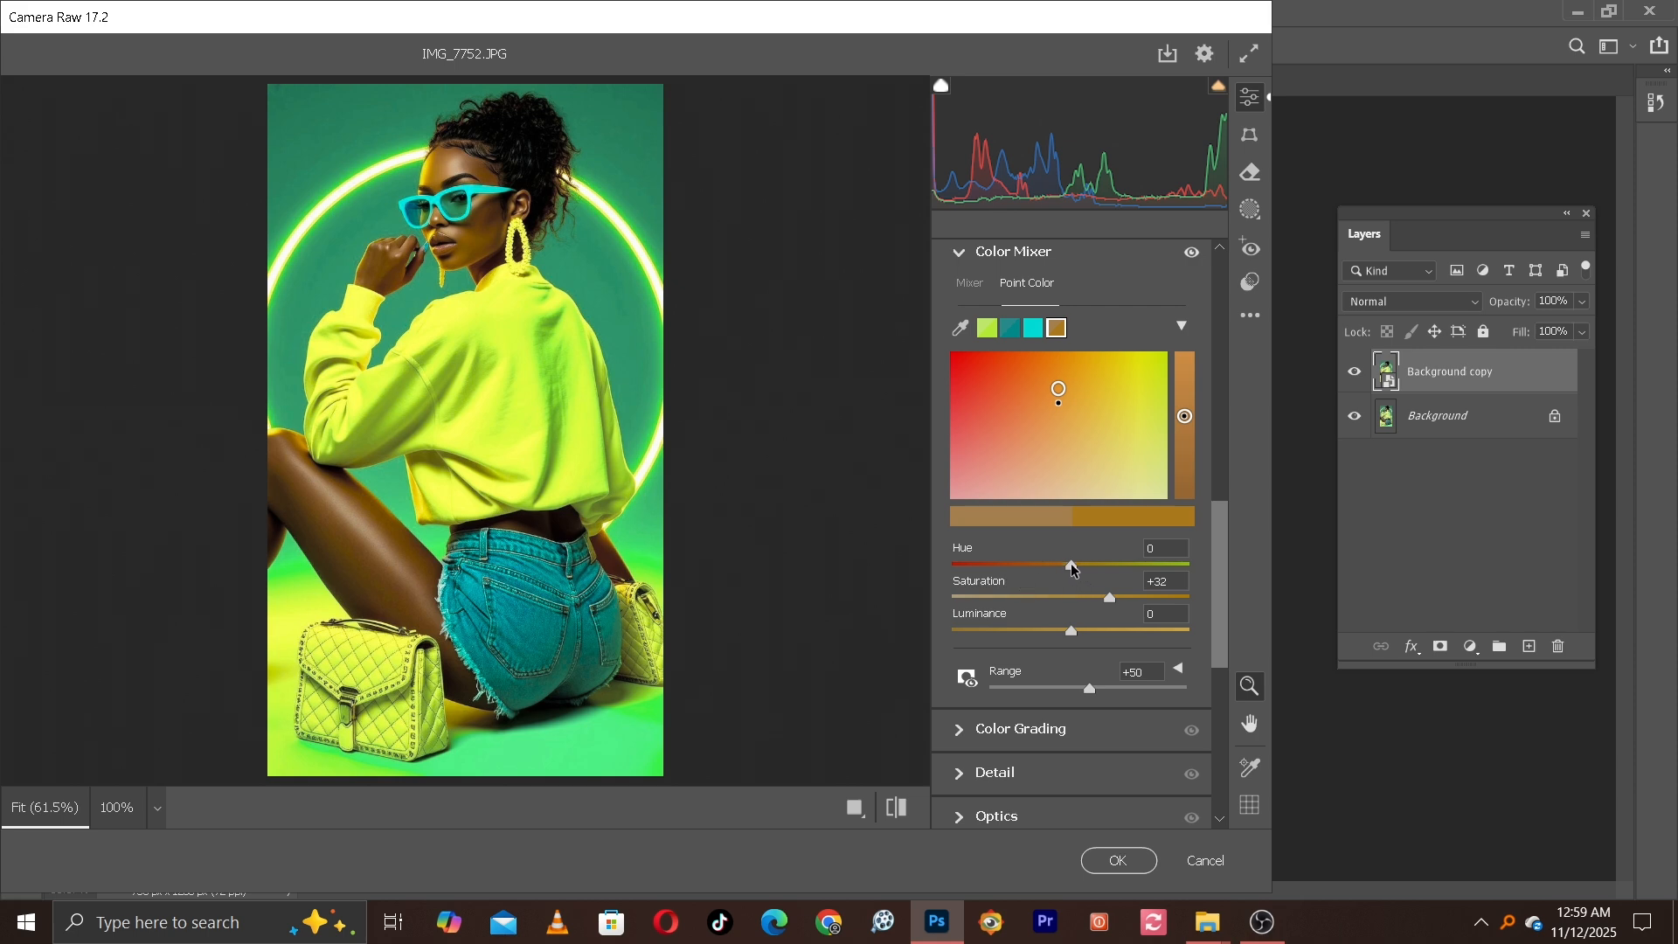
pyautogui.click(1070, 565)
pyautogui.moveTo(1070, 565); pyautogui.dragTo(1057, 564)
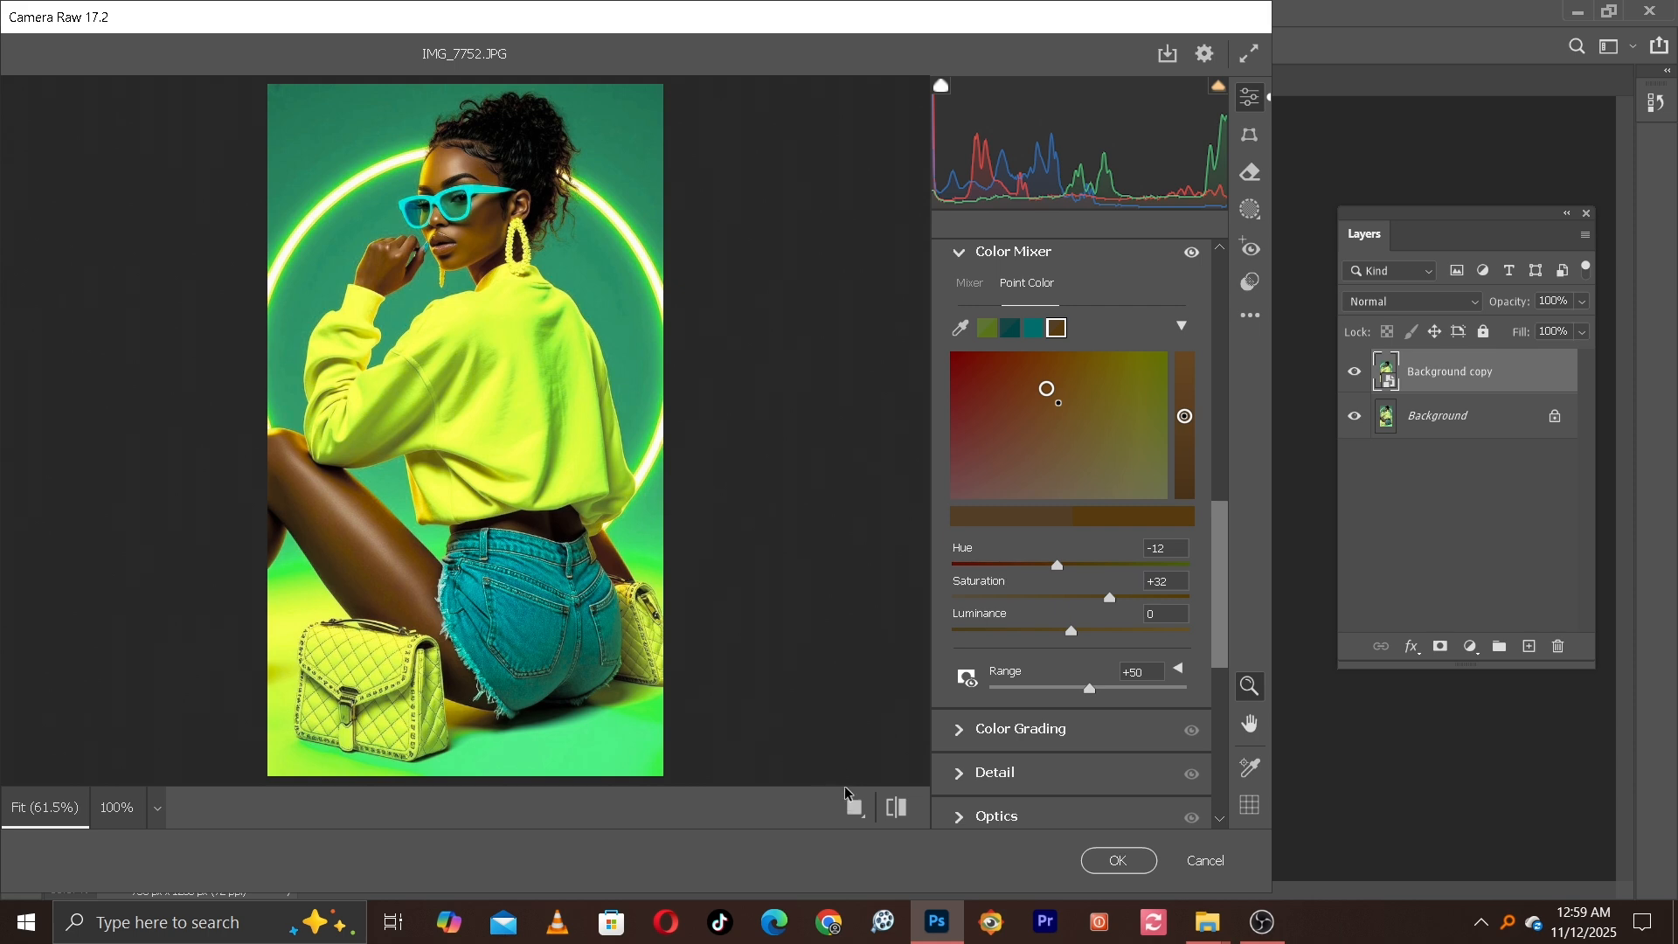
pyautogui.click(904, 809)
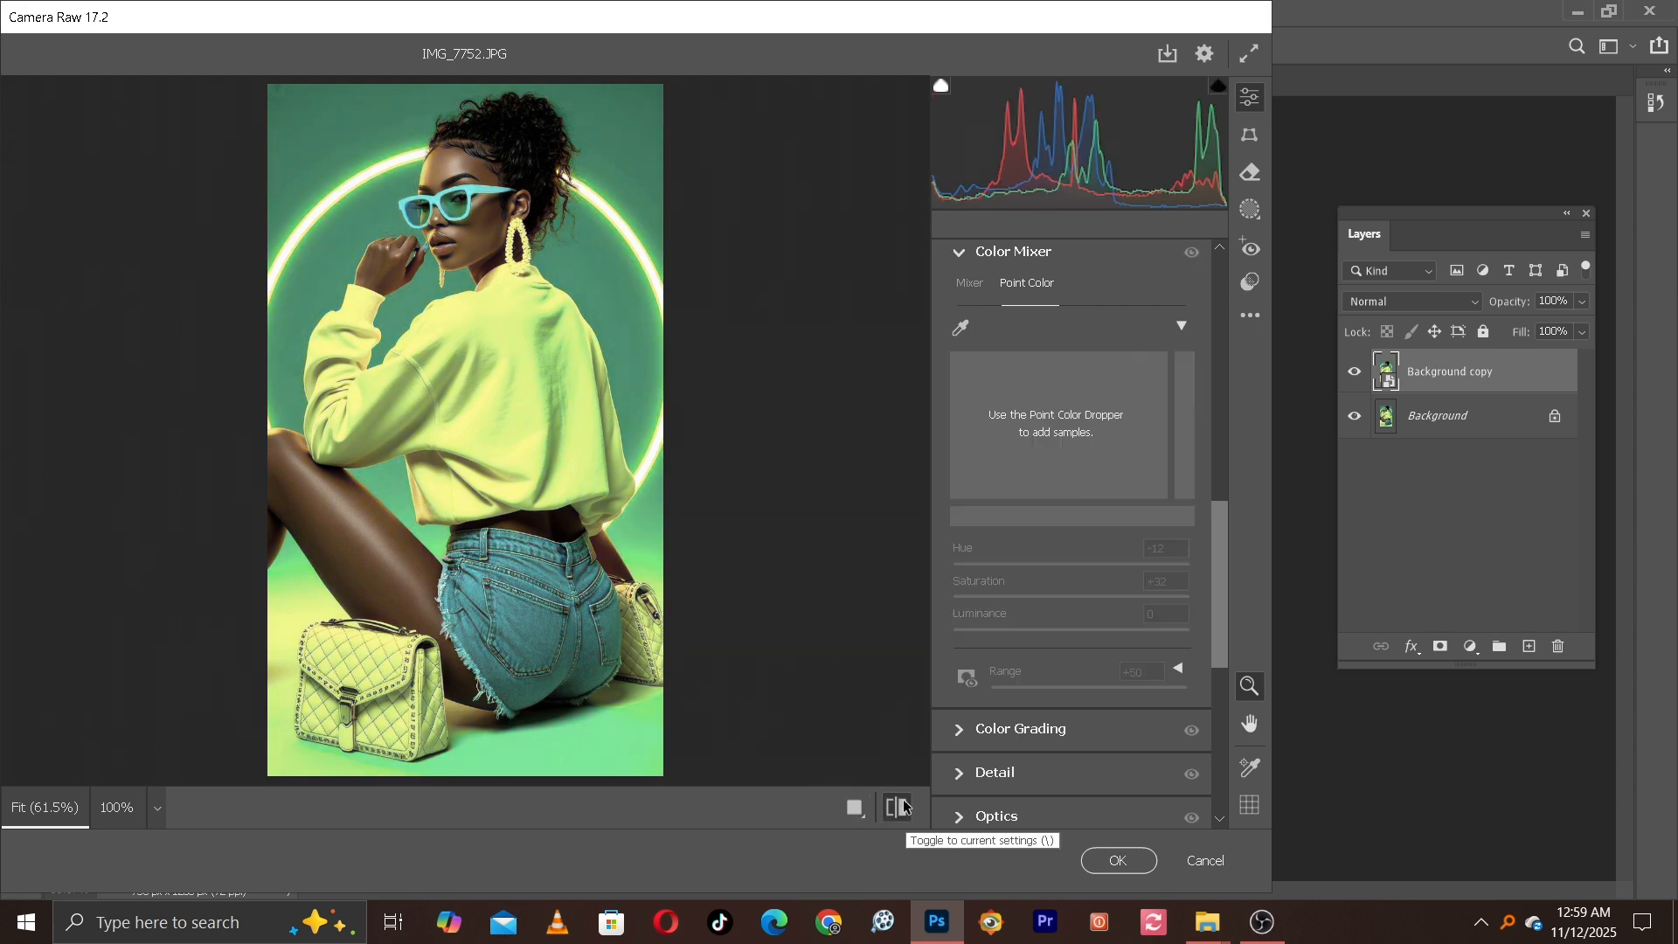
pyautogui.click(904, 808)
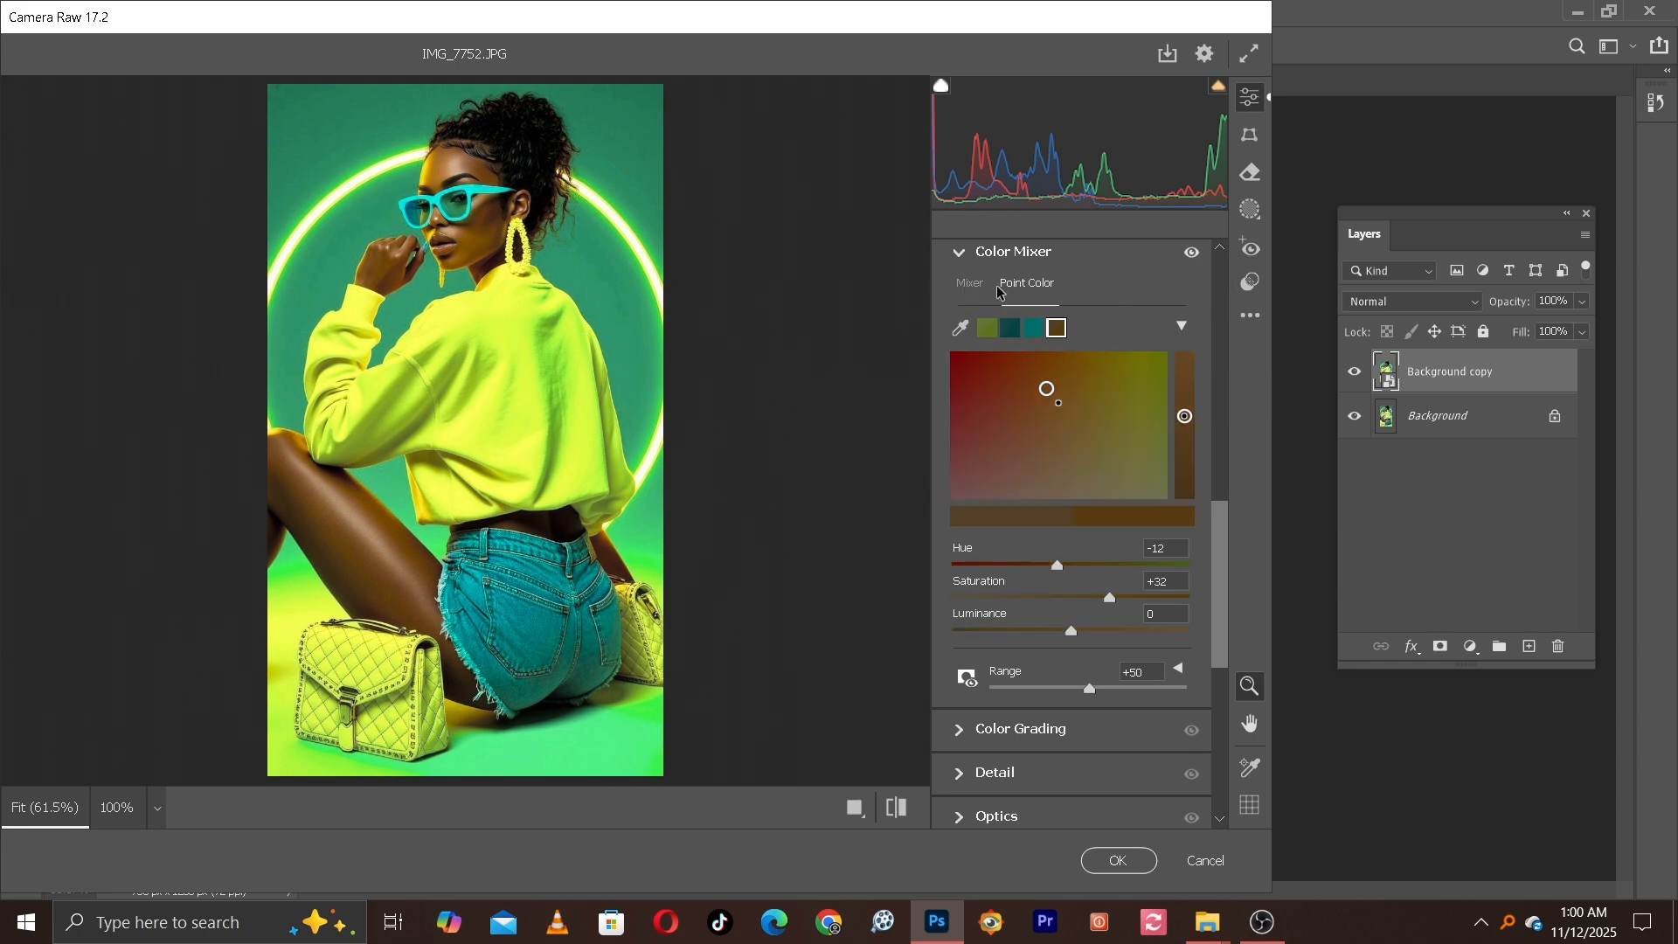
# - Shift the Oranges hue slightly towards red in the Color Mixer's HSL adjustments
pyautogui.click(972, 282)
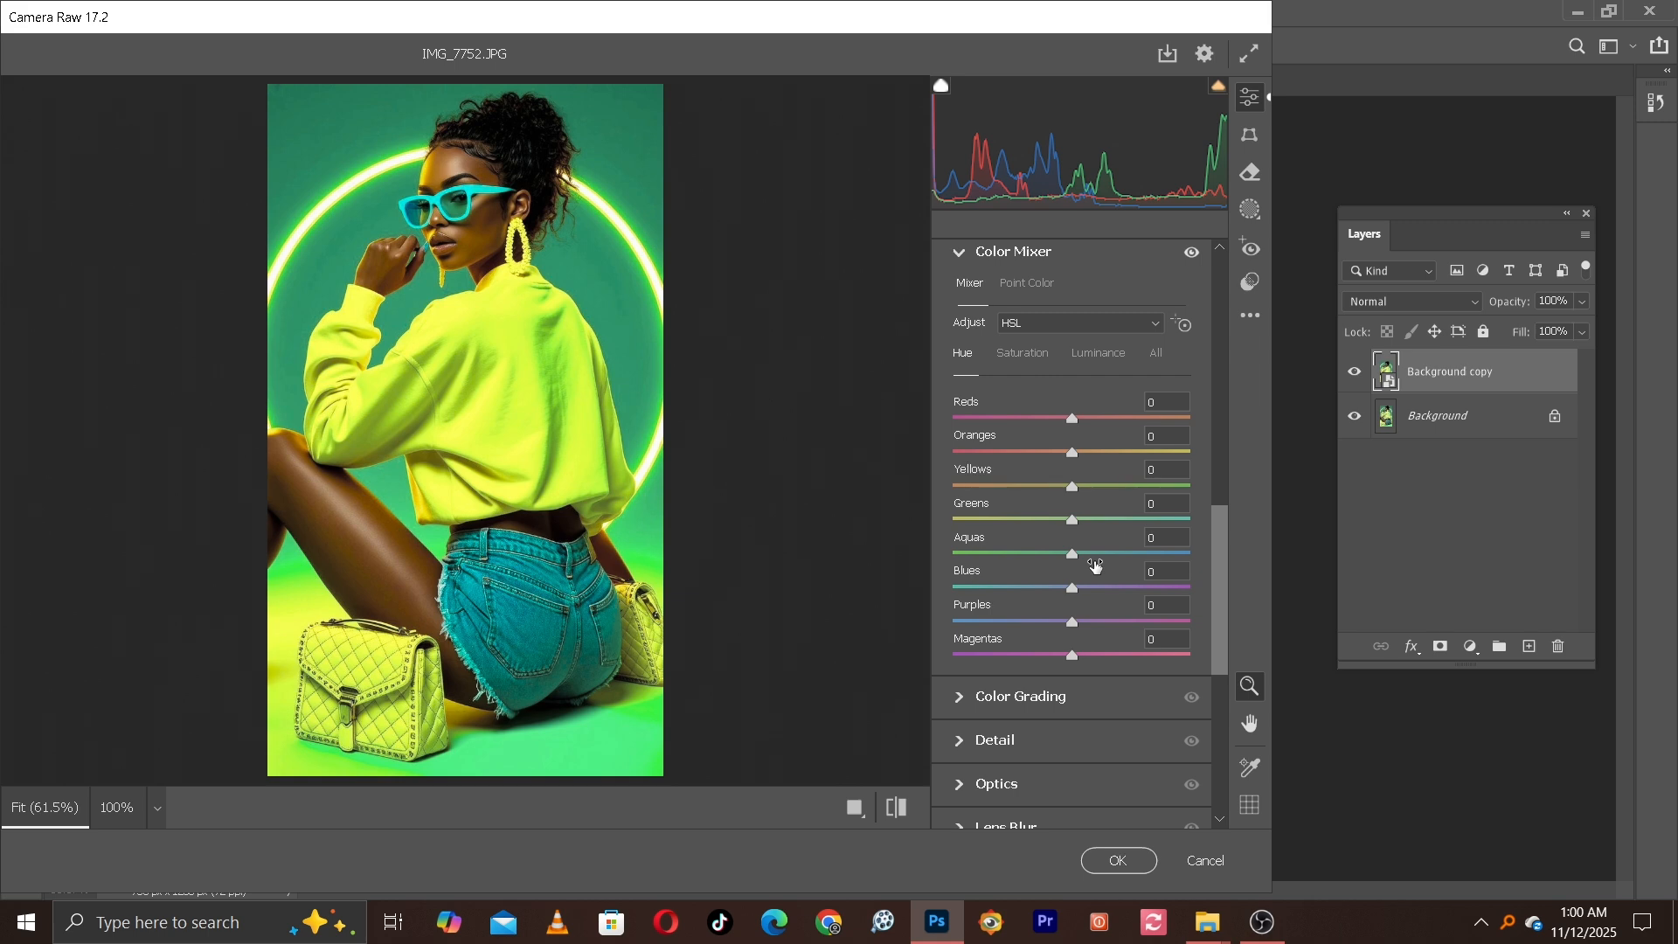
pyautogui.click(1024, 354)
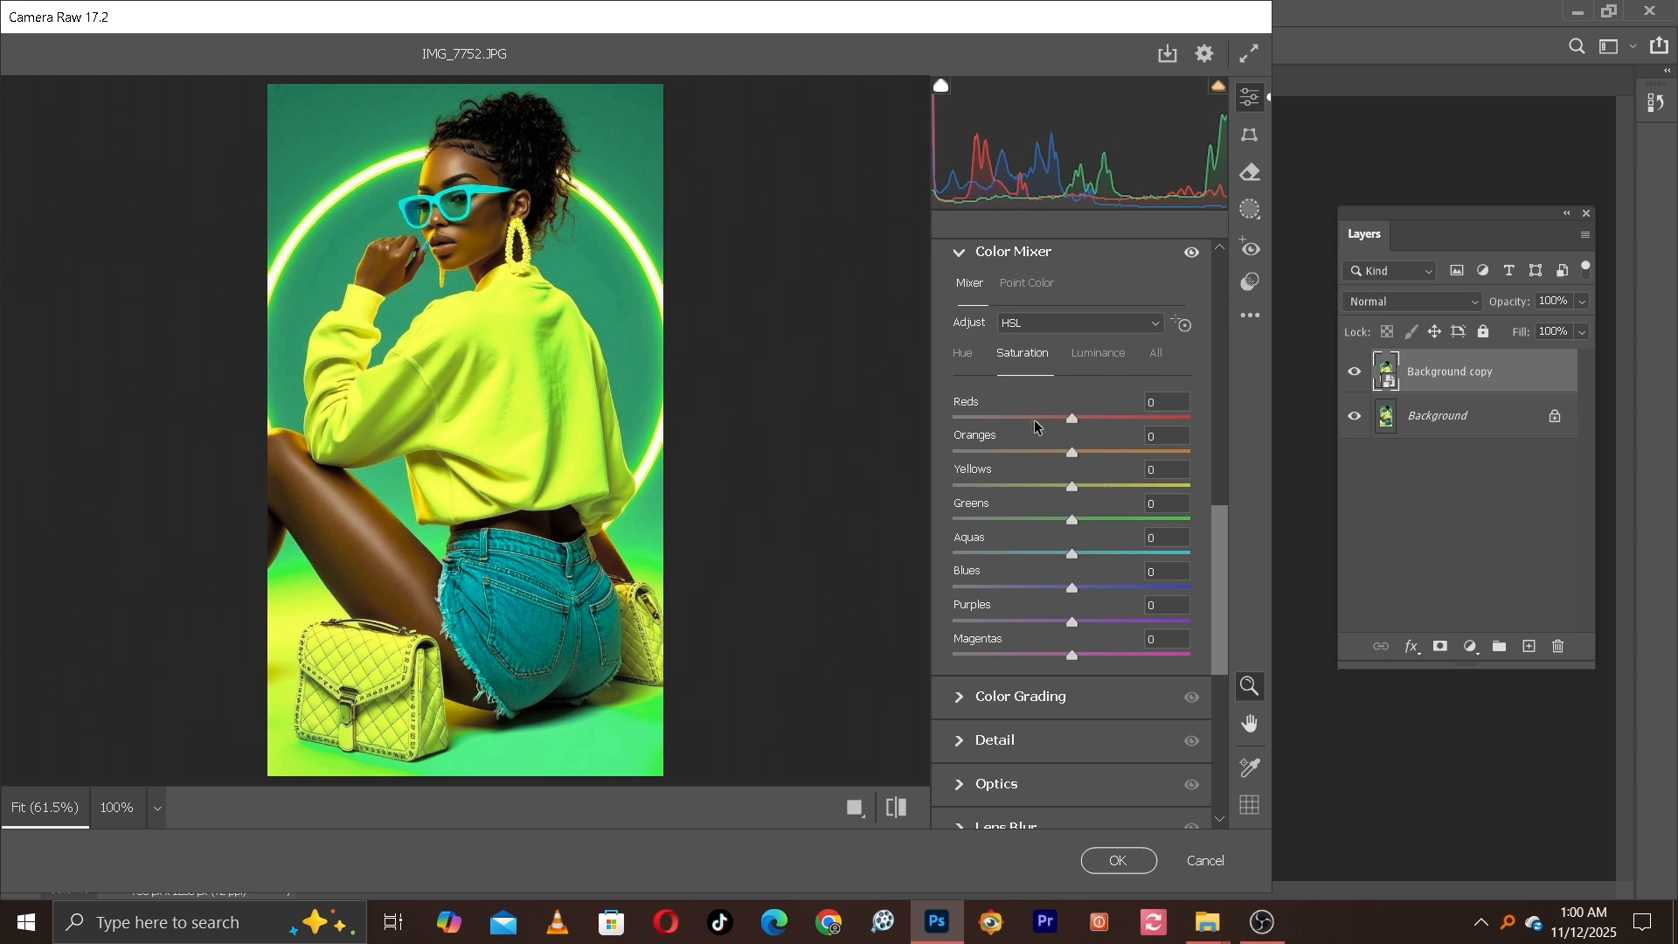
pyautogui.hotkey('ctrl', 'alt', 'shift', 'h')
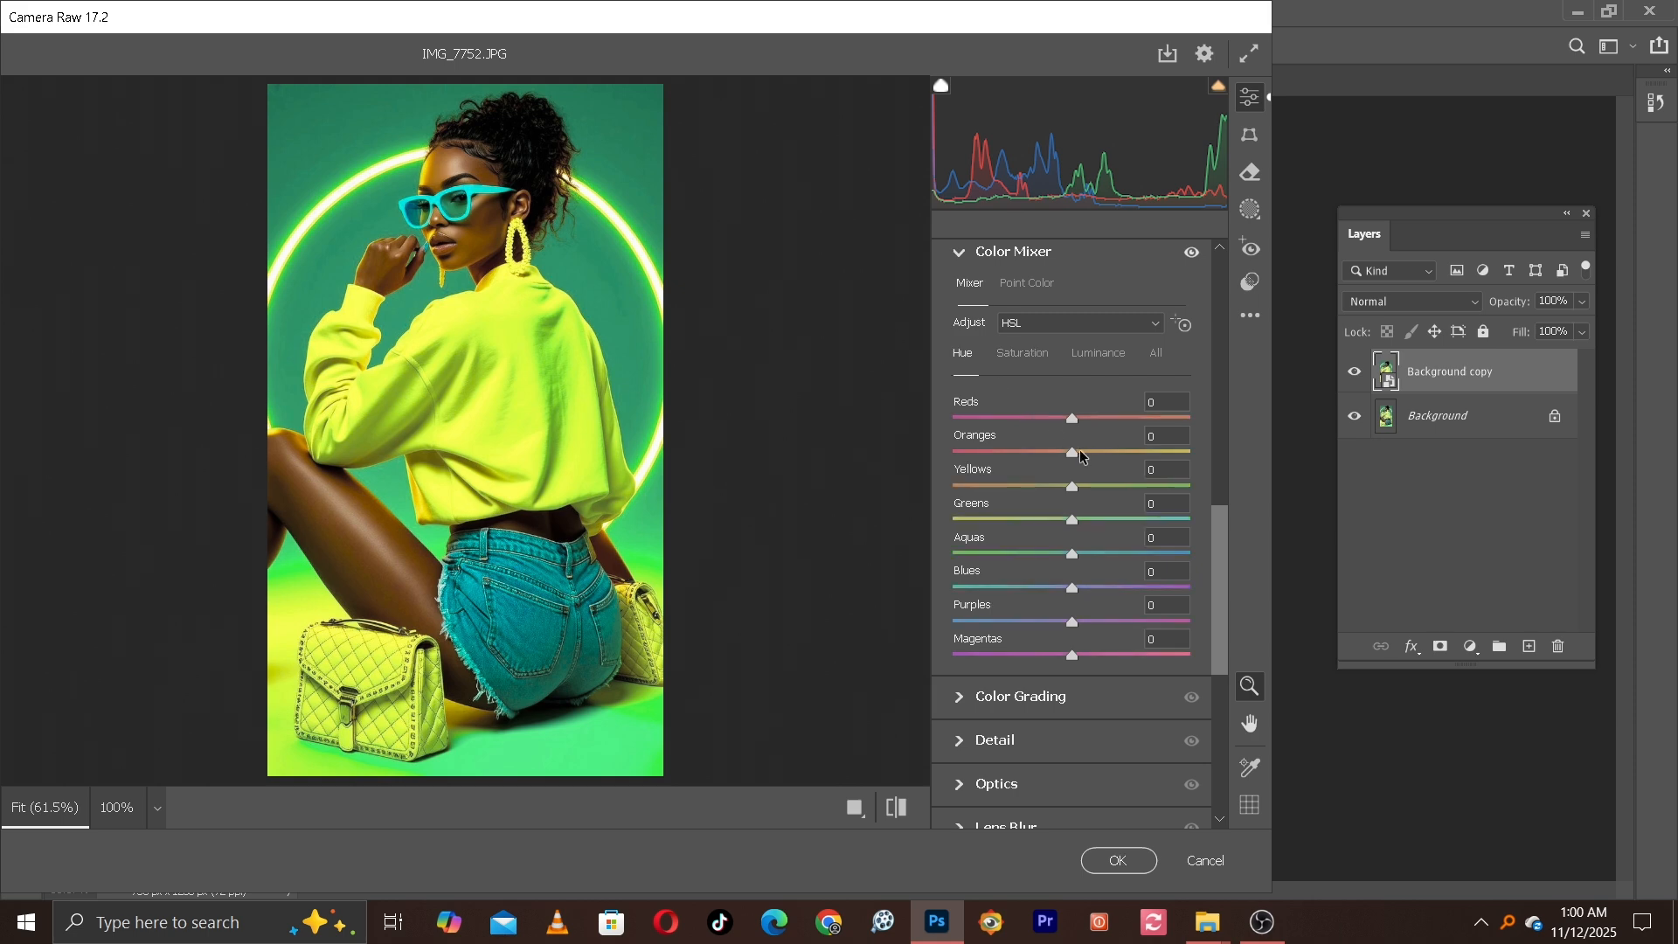
pyautogui.moveTo(1070, 451)
pyautogui.mouseDown()
pyautogui.moveTo(1089, 456)
pyautogui.moveTo(1063, 461)
pyautogui.mouseUp()
# - Set the Color Mixer's HSL saturation to +1 for Greens, +3 for Aquas and -1 for Blues
pyautogui.click(1035, 353)
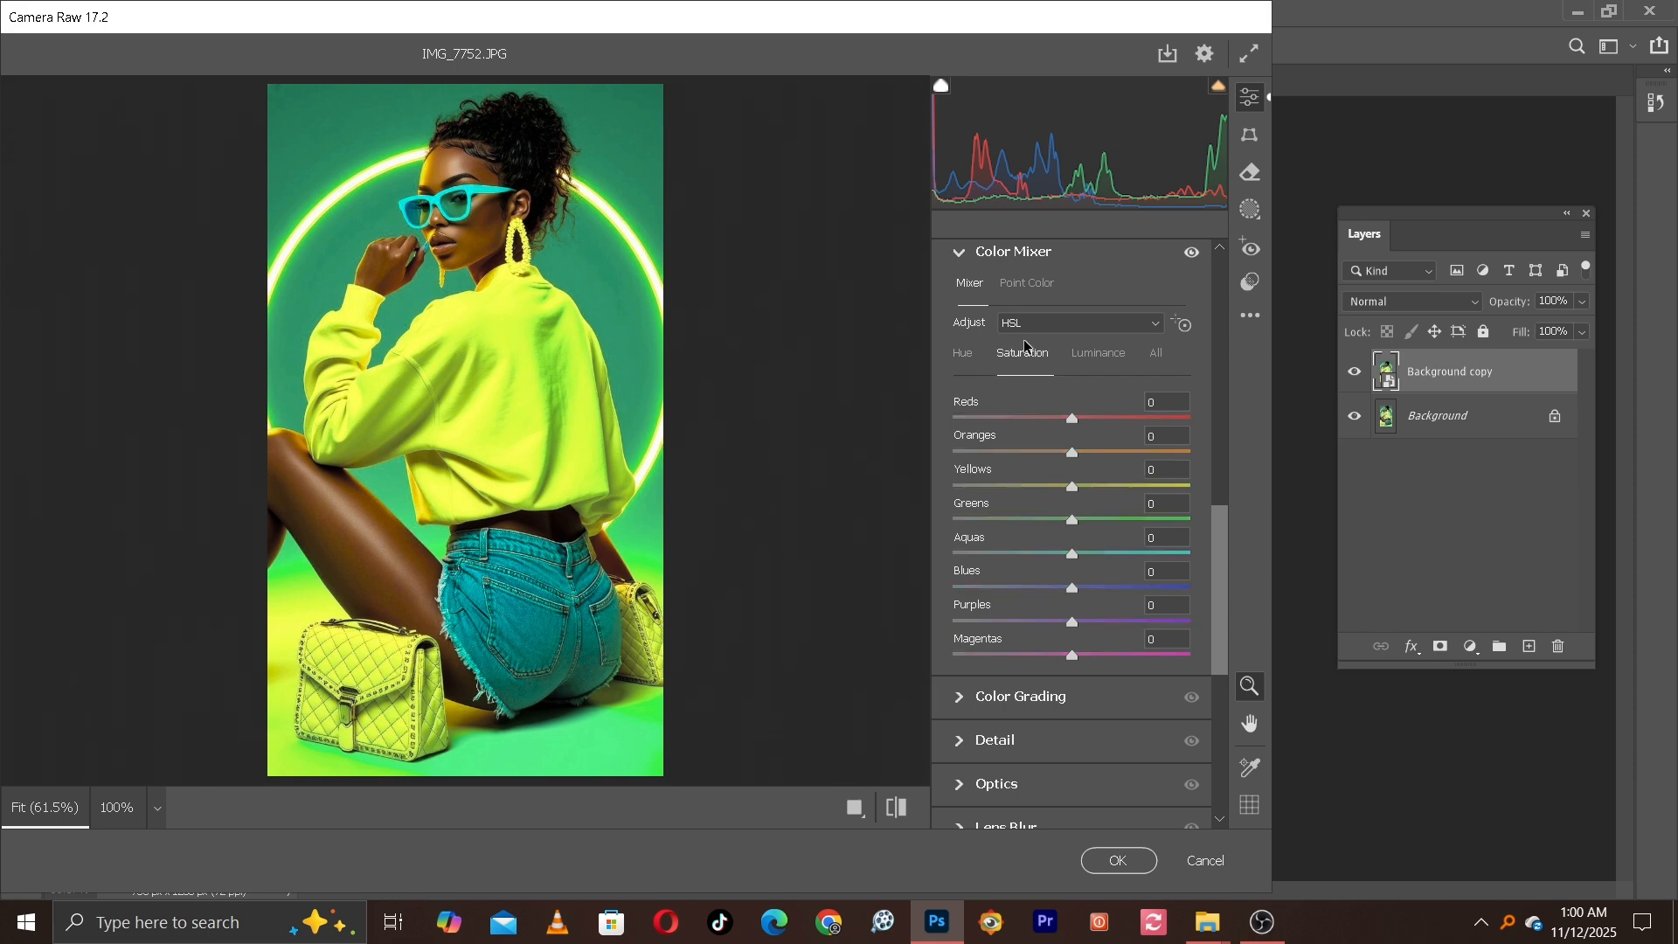
pyautogui.click(1099, 355)
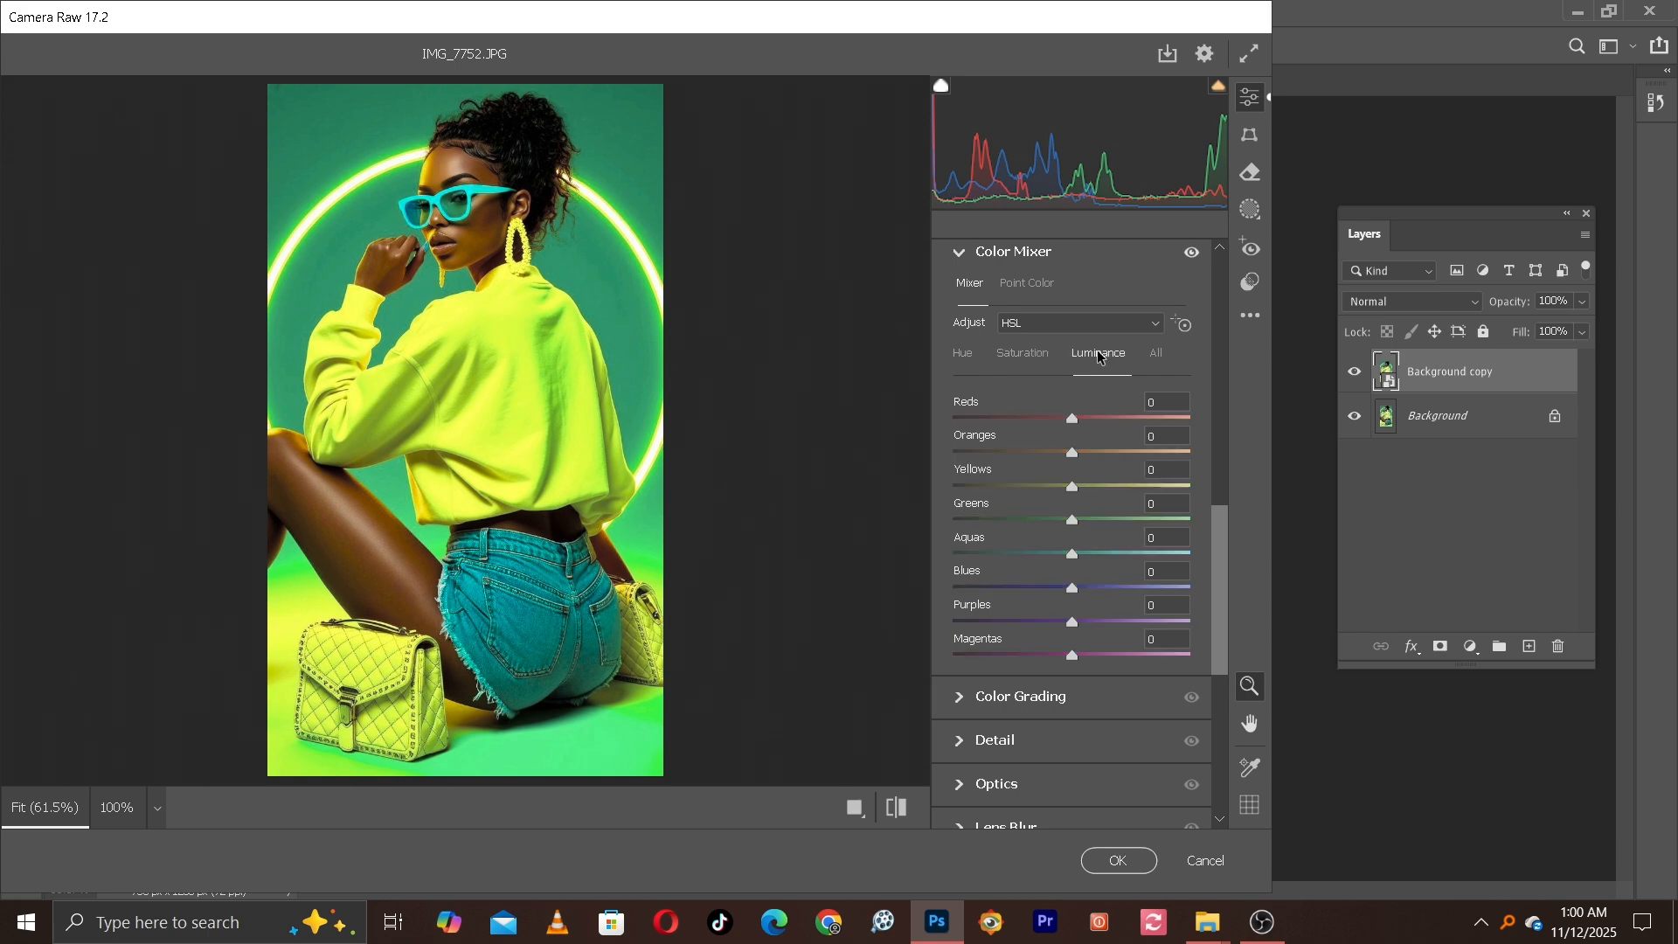
pyautogui.click(1027, 355)
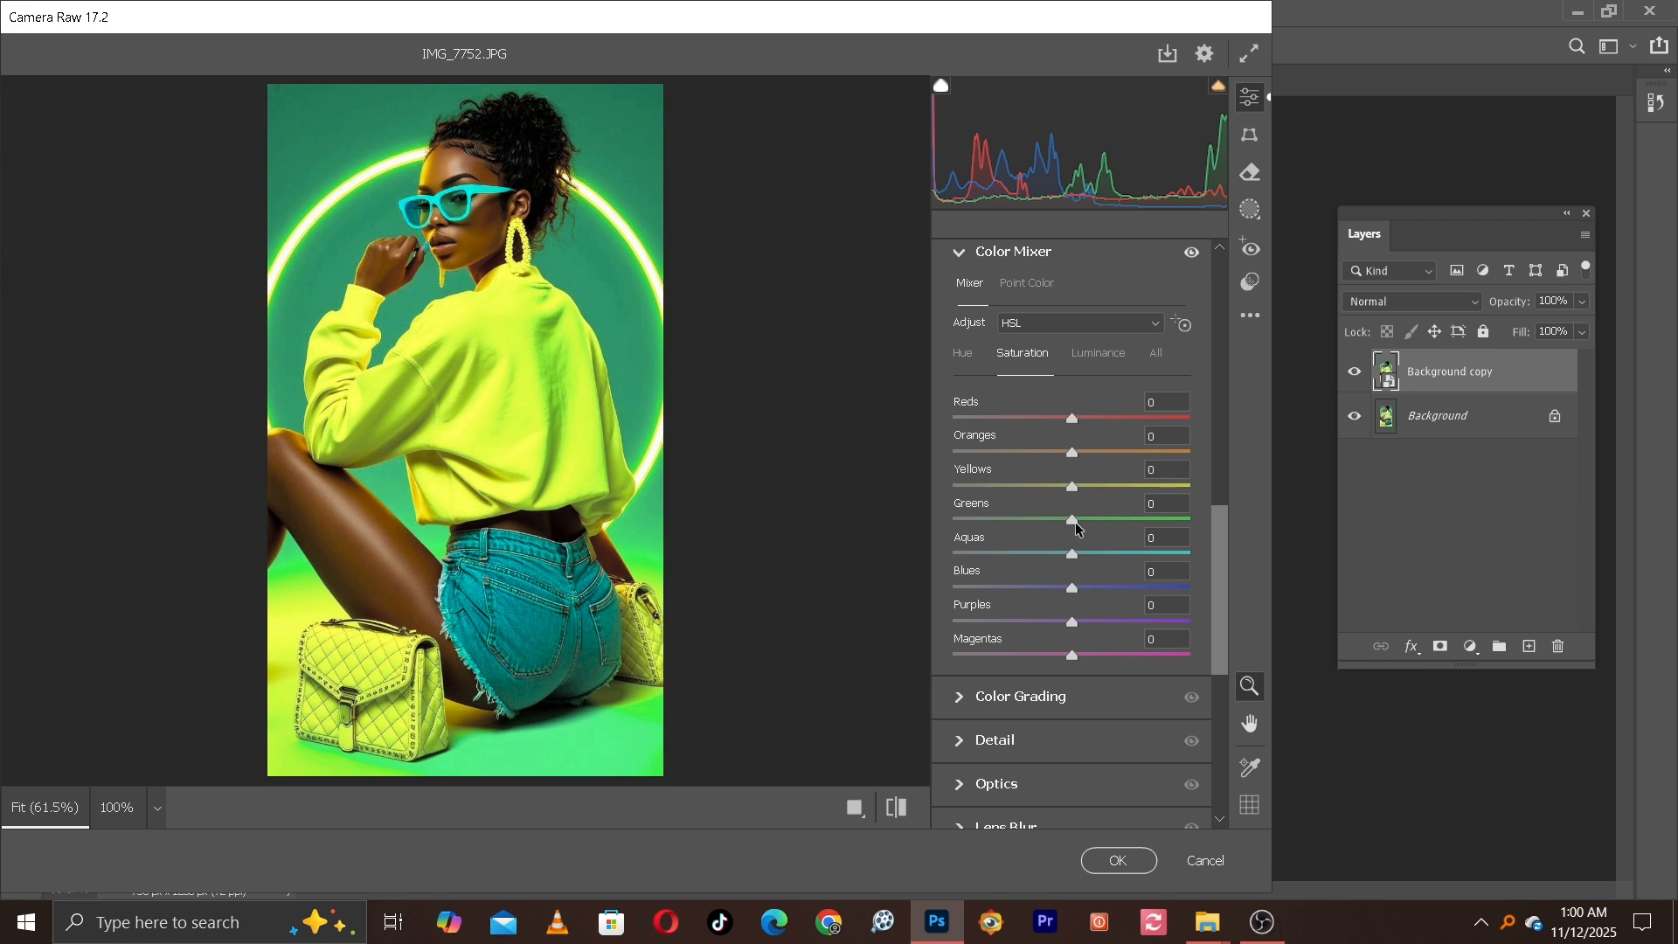
pyautogui.moveTo(1076, 522); pyautogui.dragTo(1082, 554)
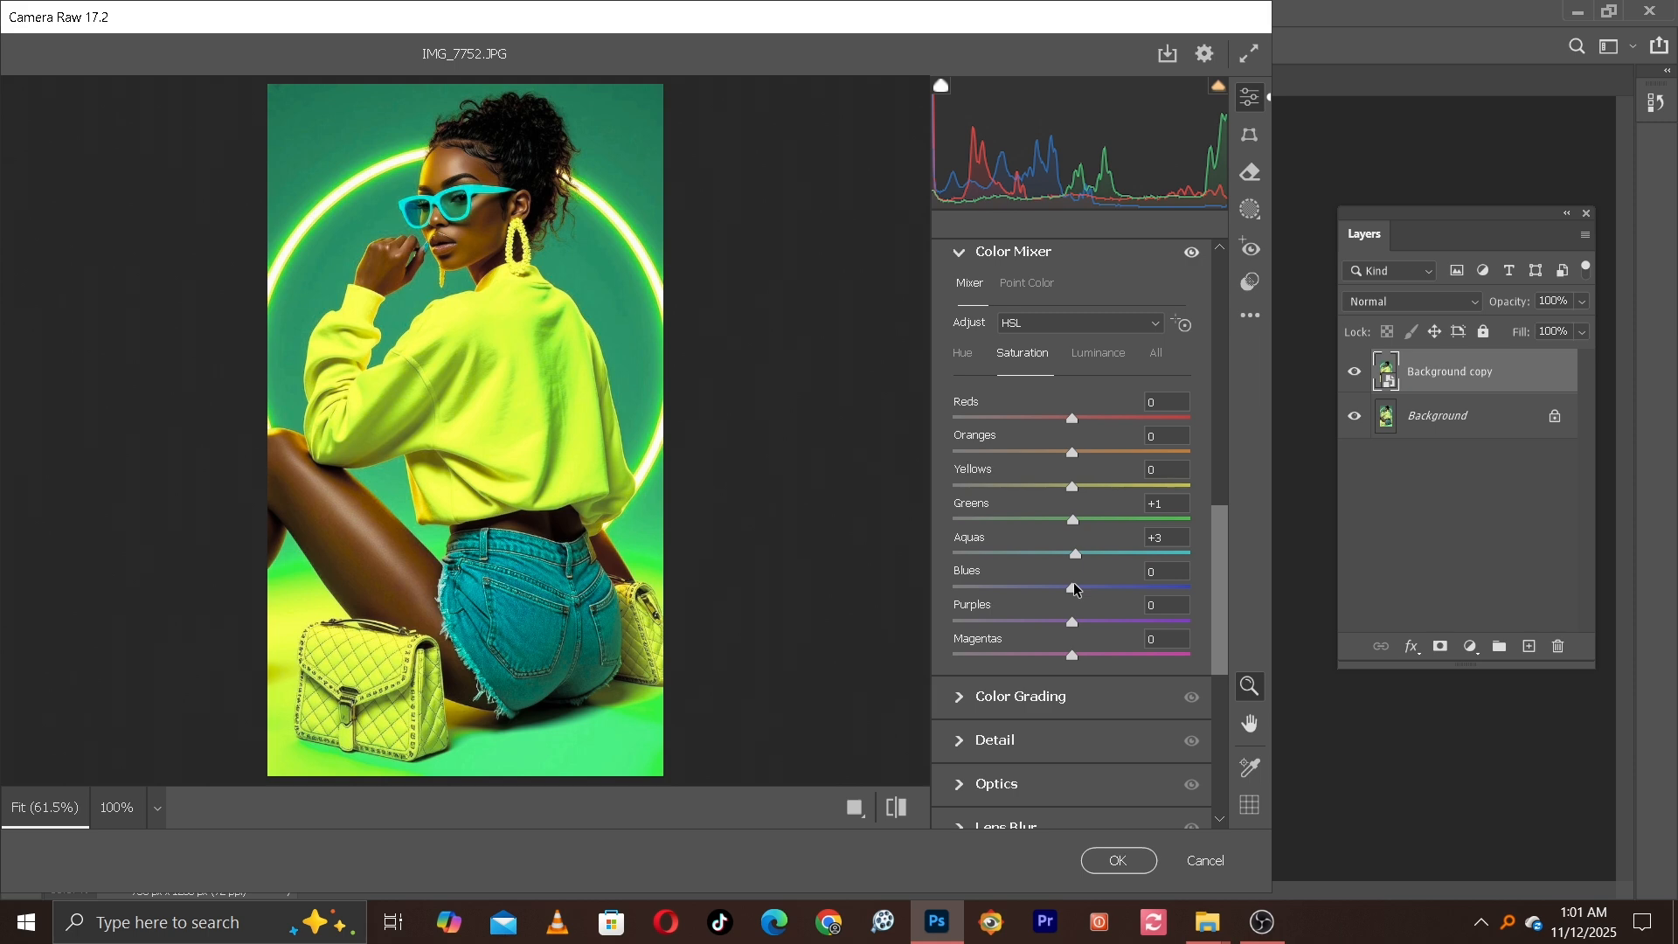
pyautogui.moveTo(1075, 591); pyautogui.dragTo(1073, 592)
# - Compare the original photo with the finished colour settings, and apply the Camera Raw filter to the smart object
pyautogui.click(909, 810)
pyautogui.click(906, 815)
pyautogui.click(1116, 861)
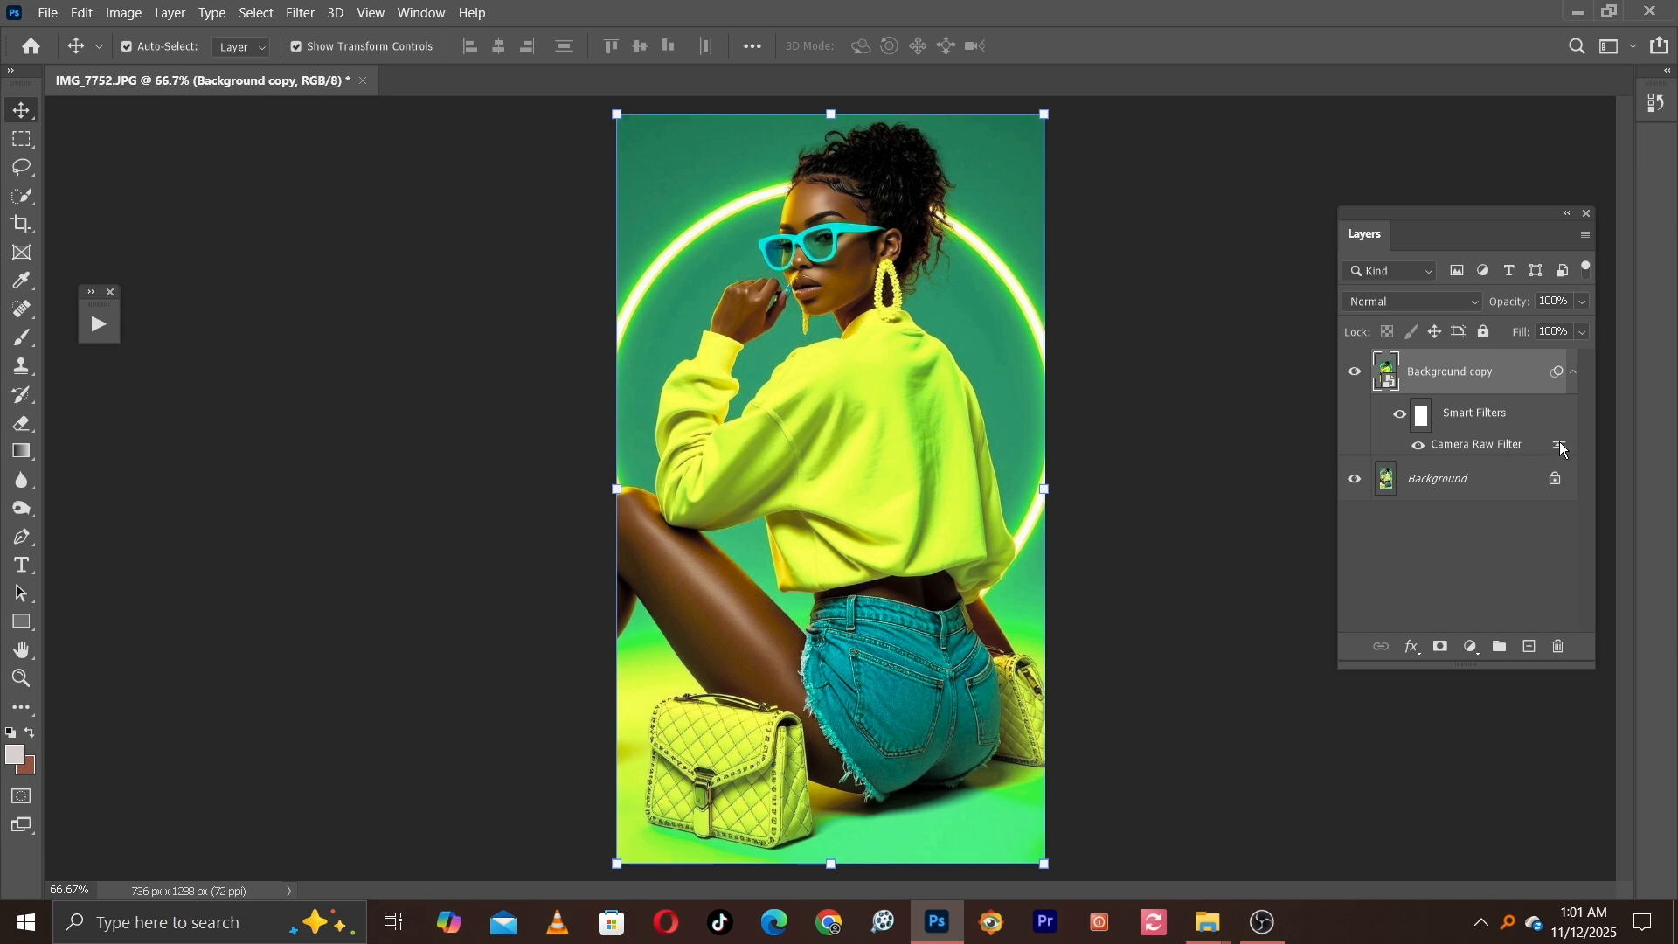
# - Reopen the Camera Raw smart filter's settings and bring up its Point Color samples in the Color Mixer
pyautogui.doubleClick(1485, 445)
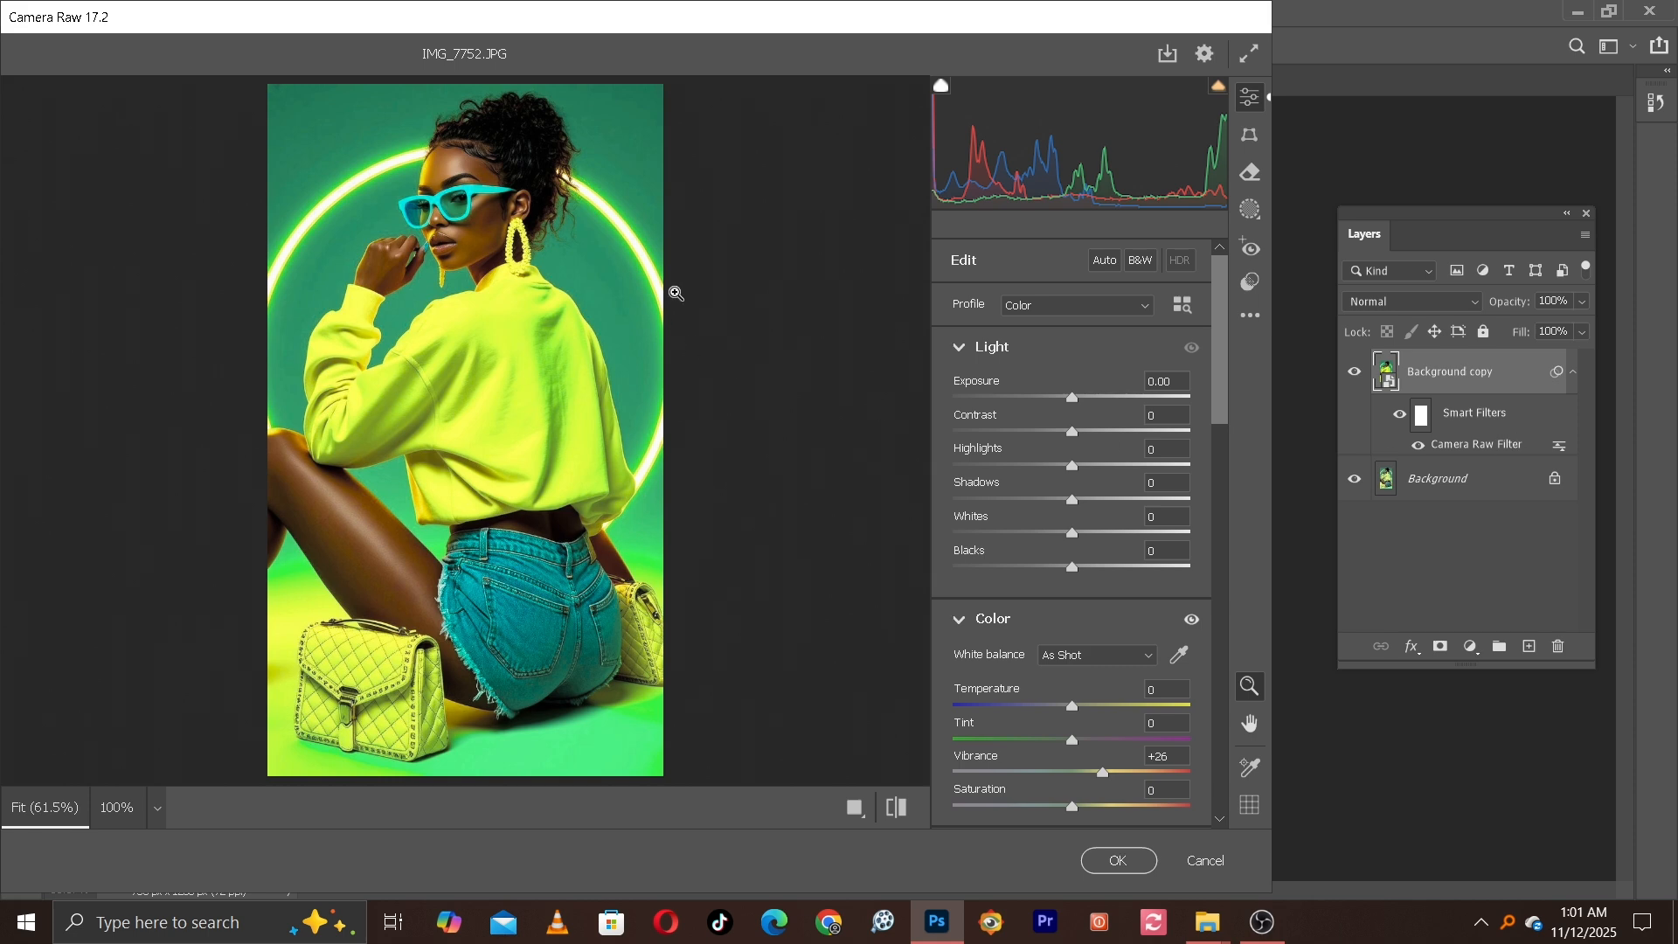
pyautogui.scroll(-3, 1089, 491)
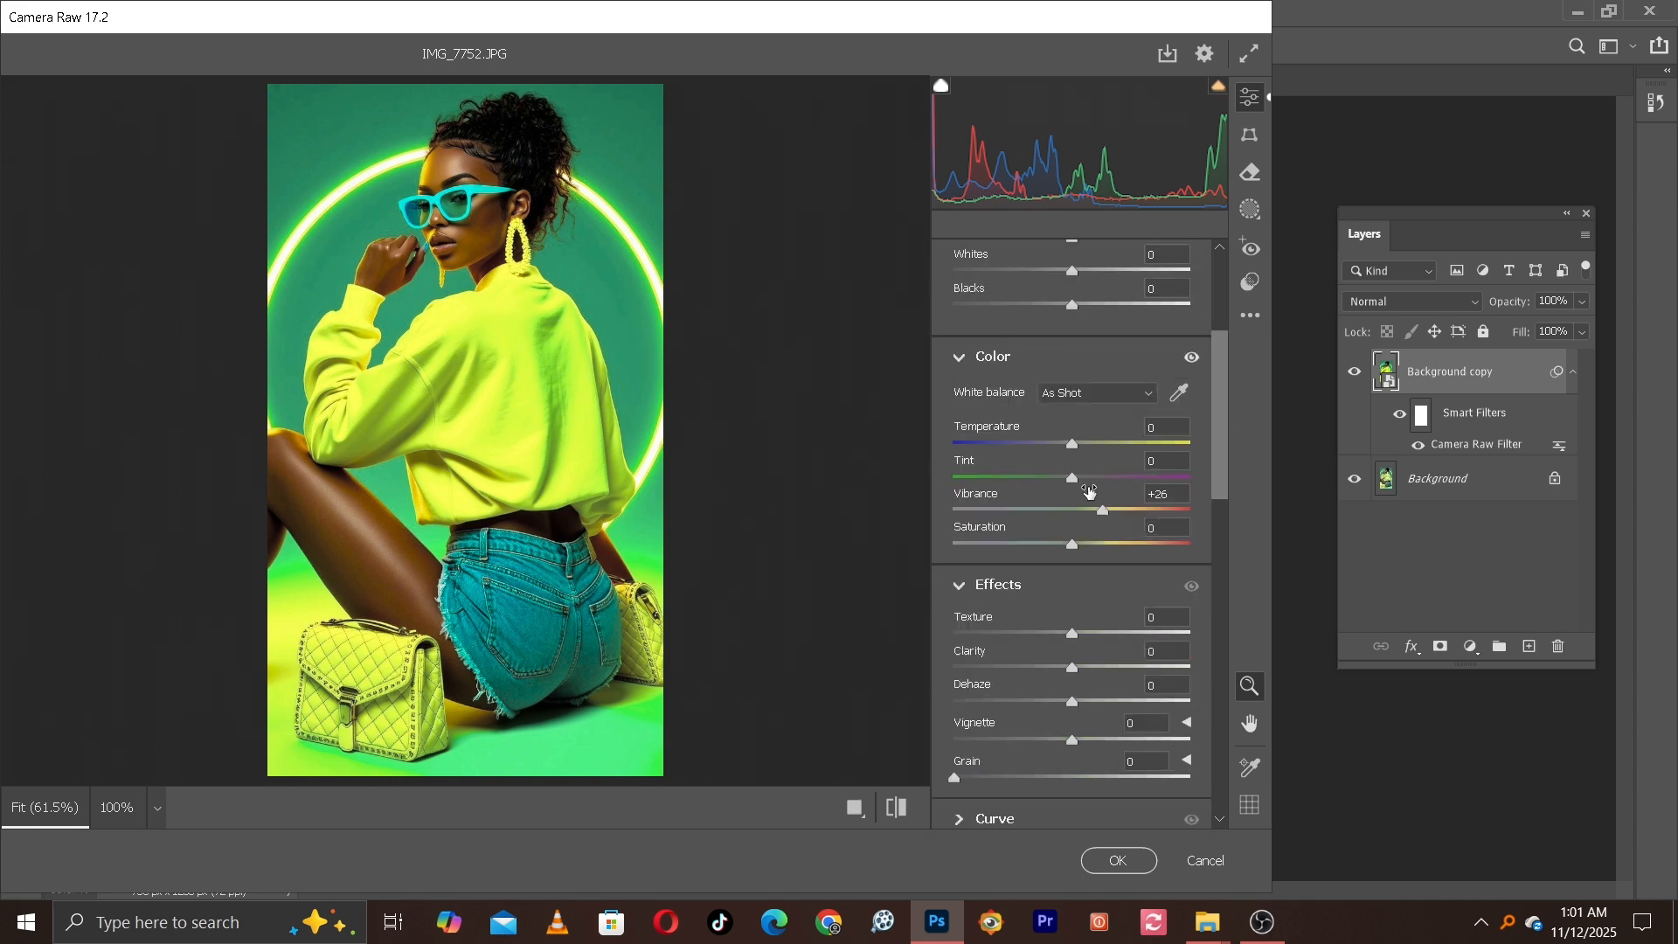
pyautogui.scroll(-6, 1089, 491)
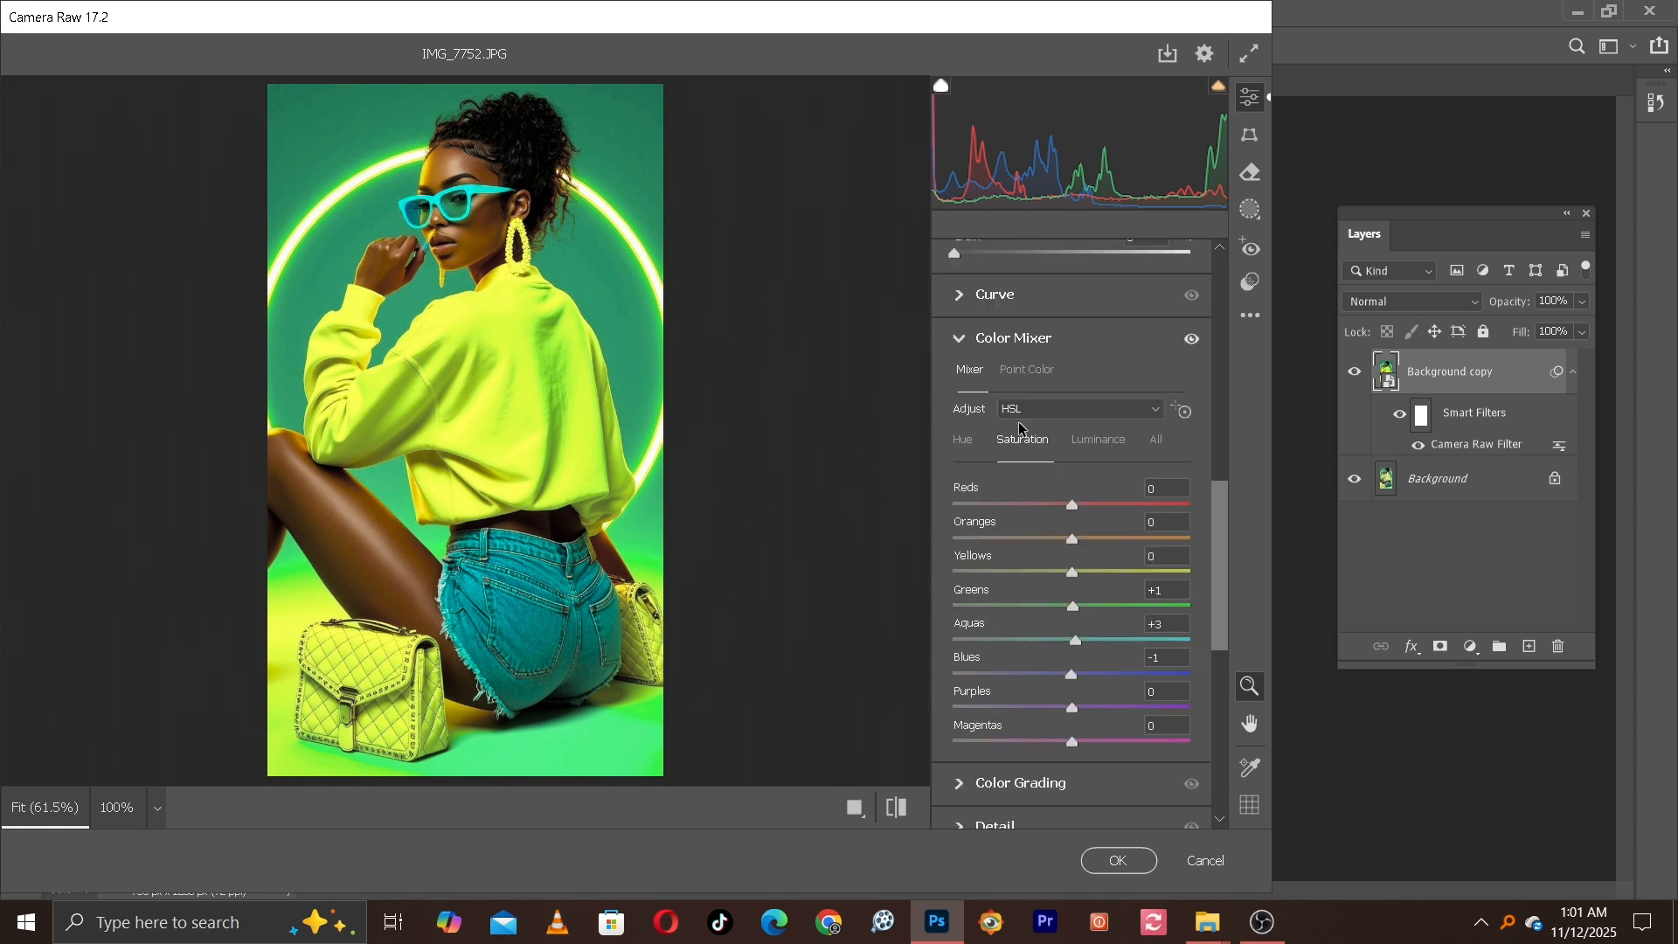
pyautogui.click(1007, 370)
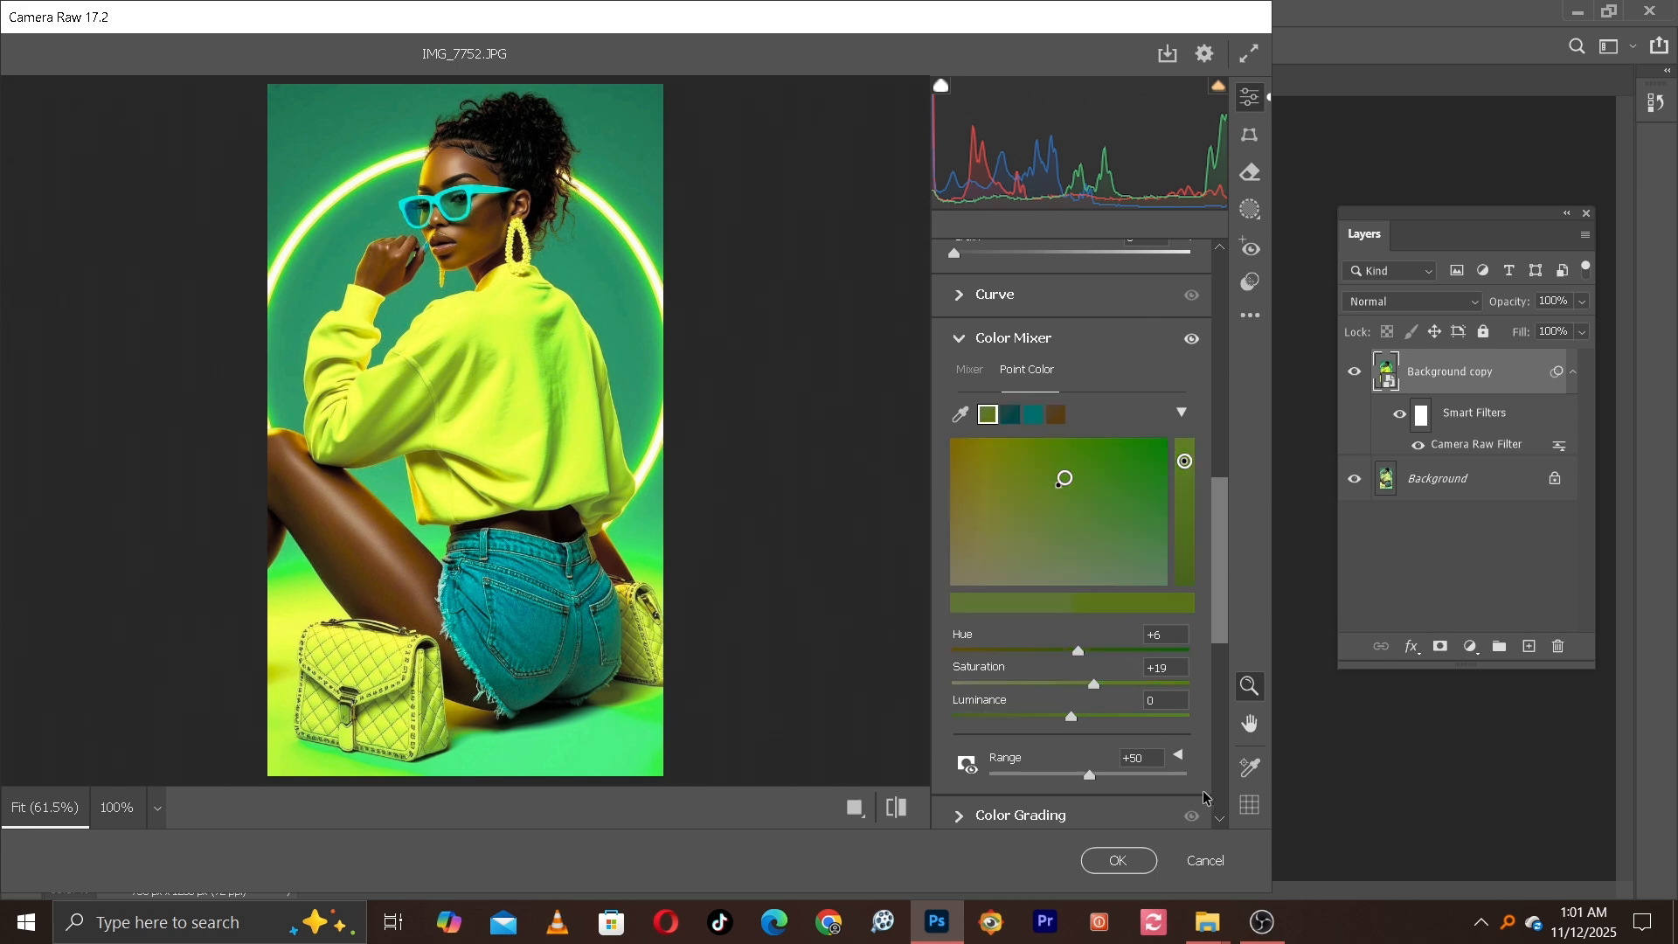
# - Try a range of +47 on the sweater's Point Color sample, restore it to +50 and apply the filter
pyautogui.moveTo(1082, 784)
pyautogui.mouseDown()
pyautogui.moveTo(1144, 773)
pyautogui.moveTo(1068, 775)
pyautogui.moveTo(1040, 740)
pyautogui.moveTo(1093, 739)
pyautogui.moveTo(1063, 742)
pyautogui.moveTo(1085, 756)
pyautogui.mouseUp()
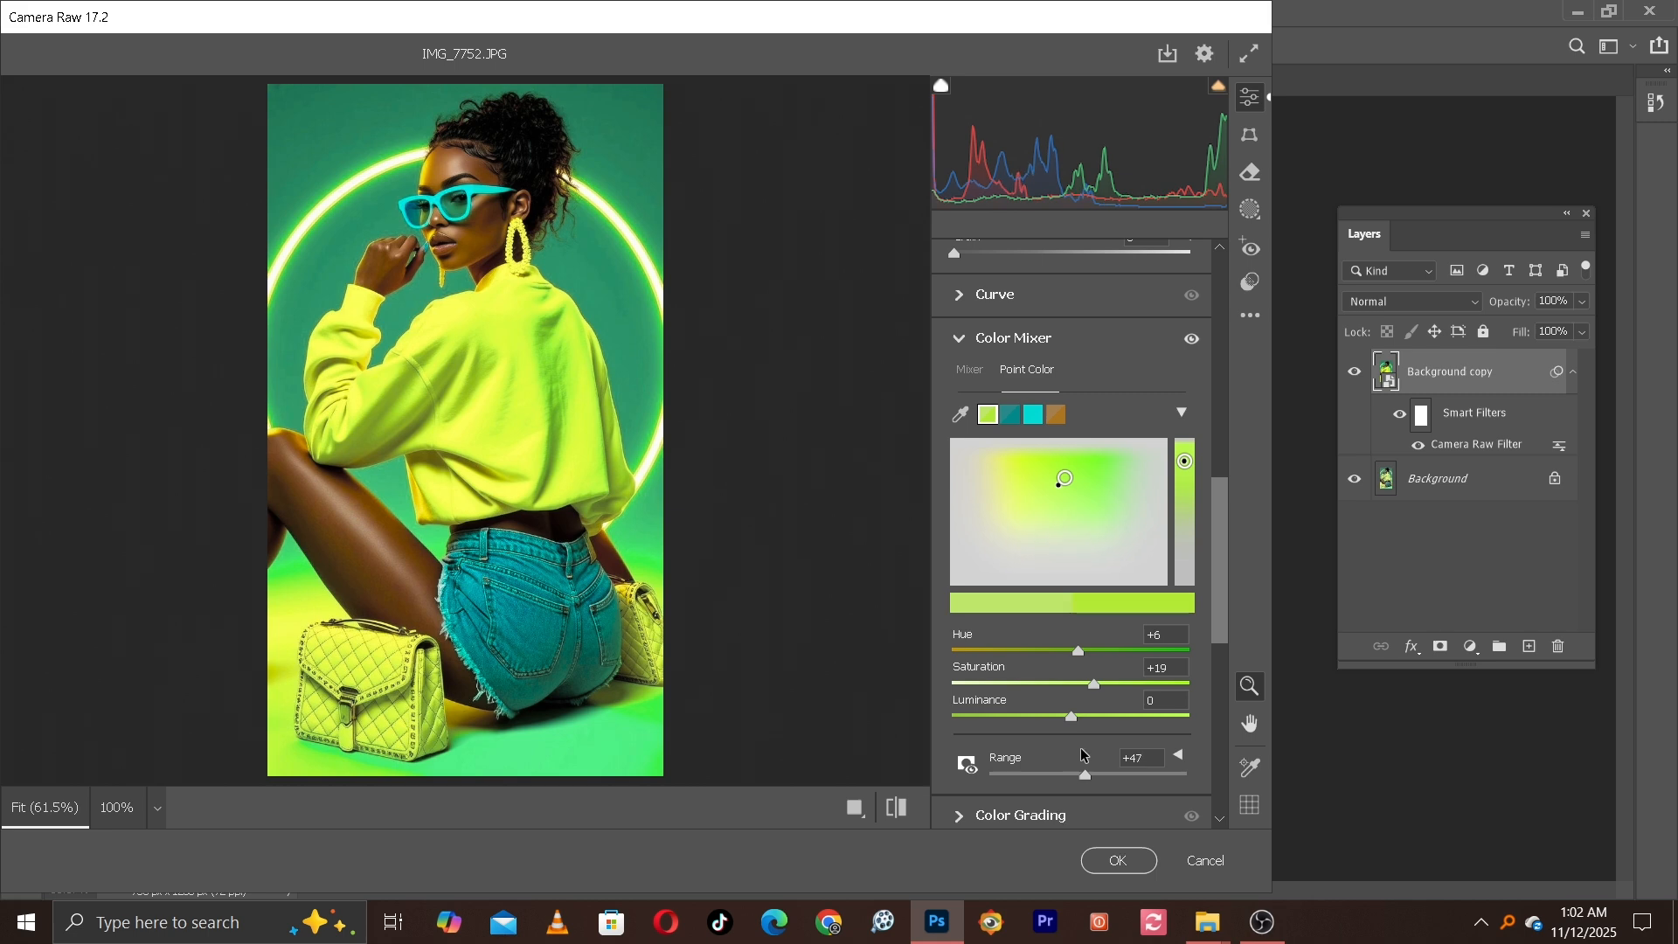
pyautogui.click(1146, 759)
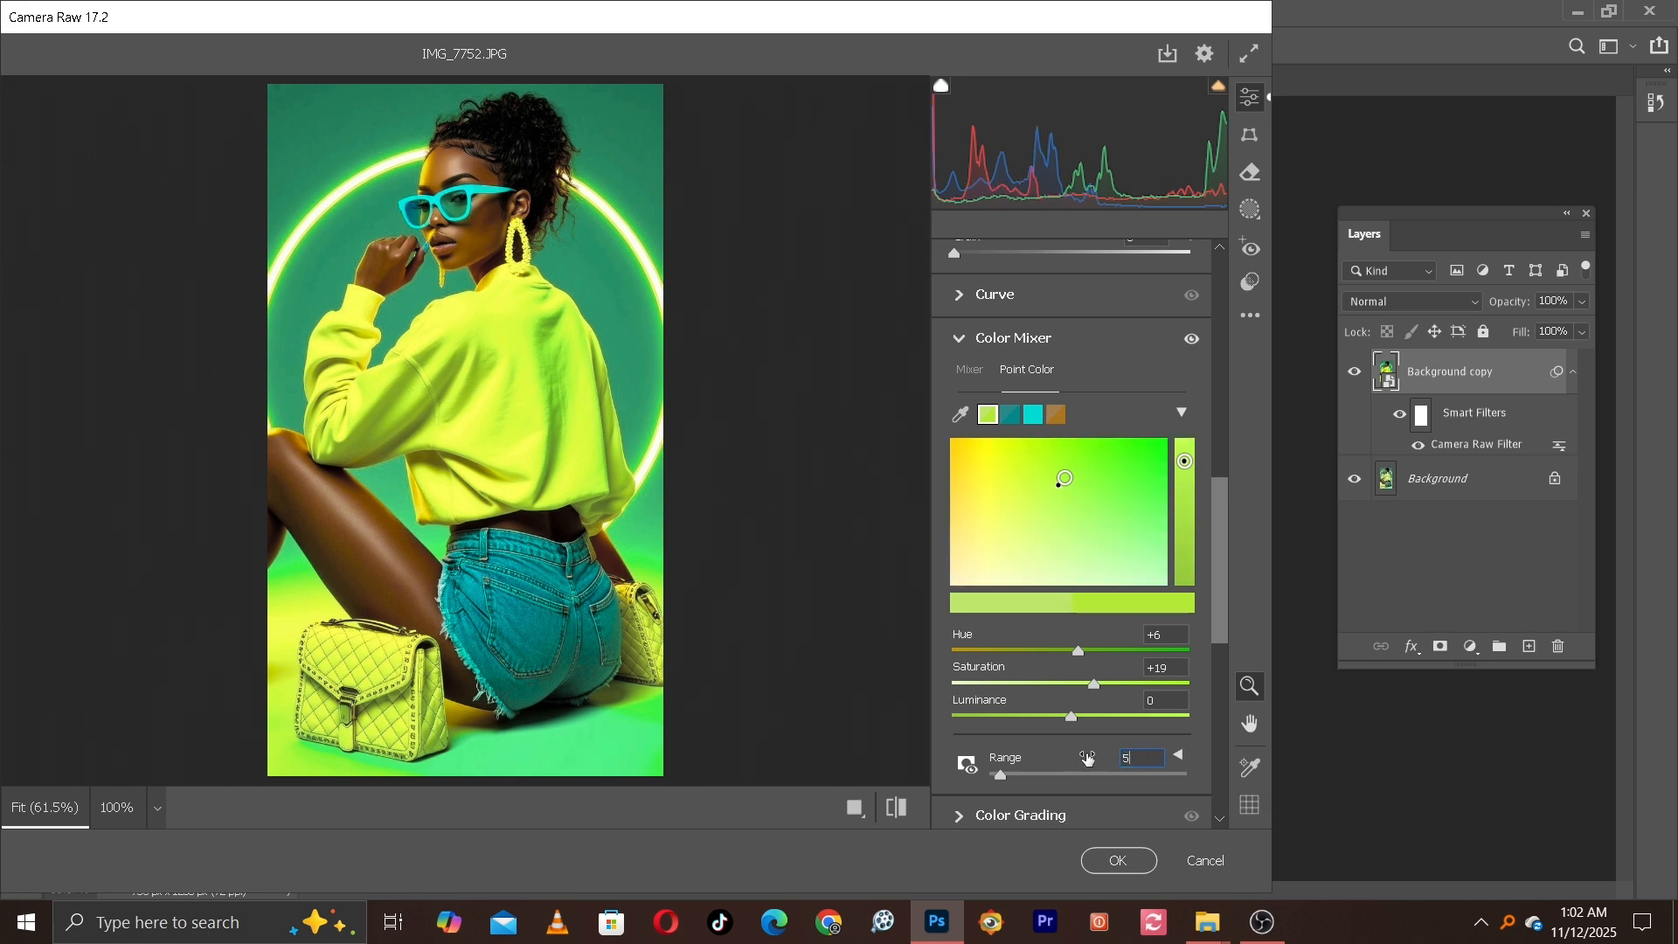
pyautogui.write('50')
pyautogui.press('Return')
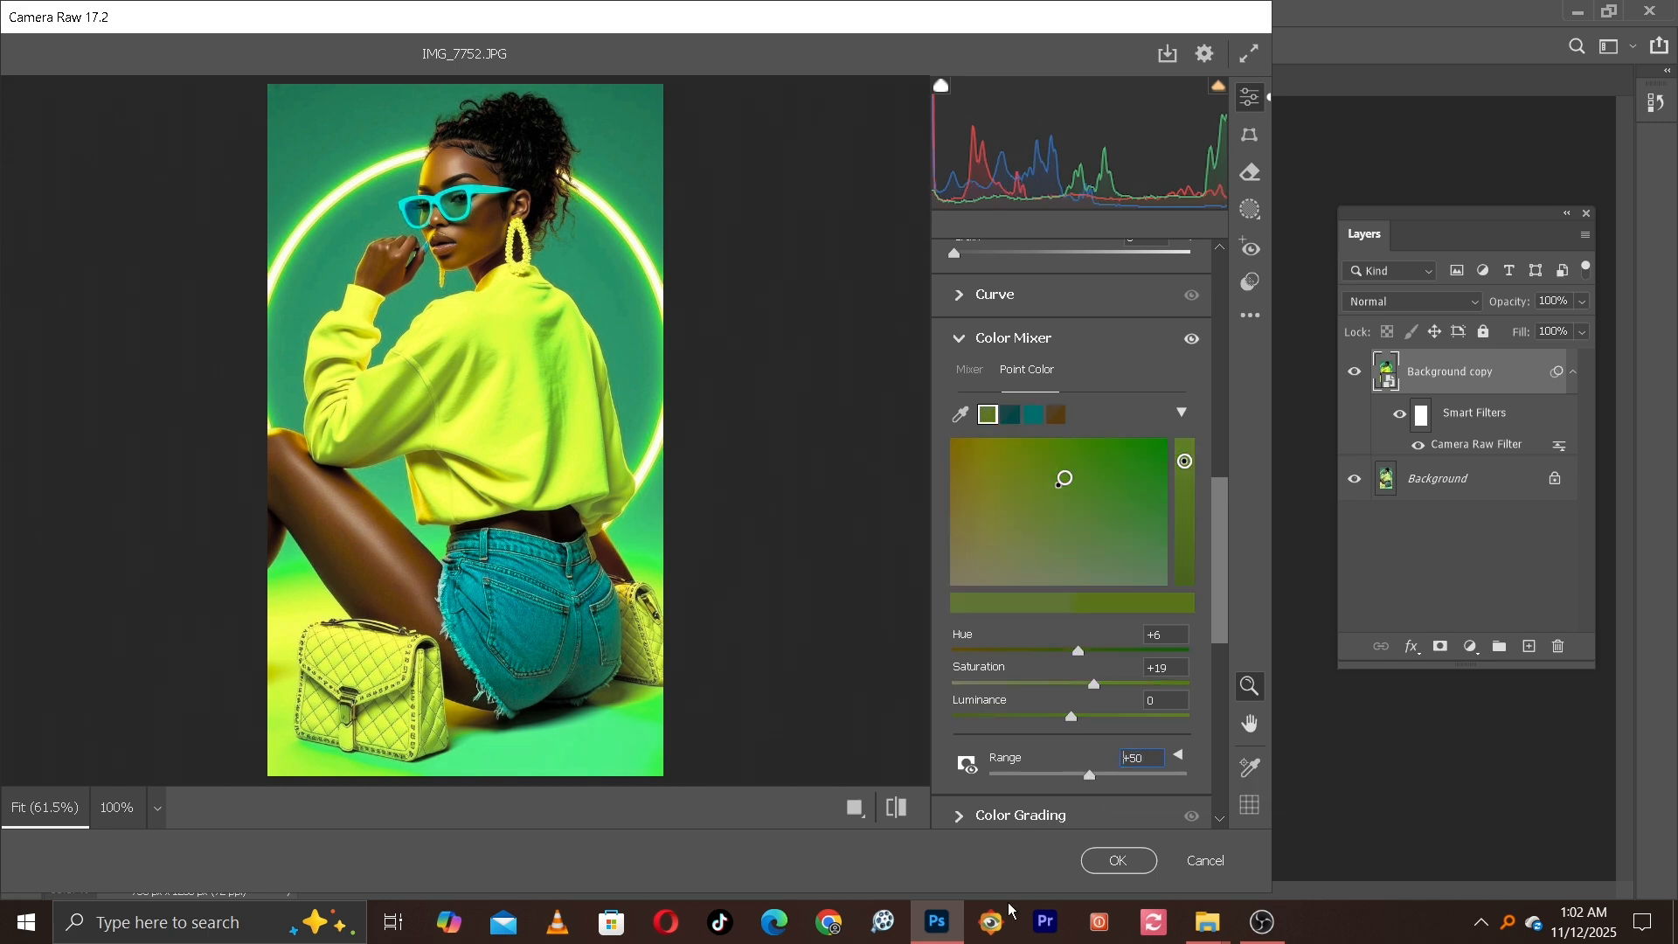
pyautogui.click(1120, 860)
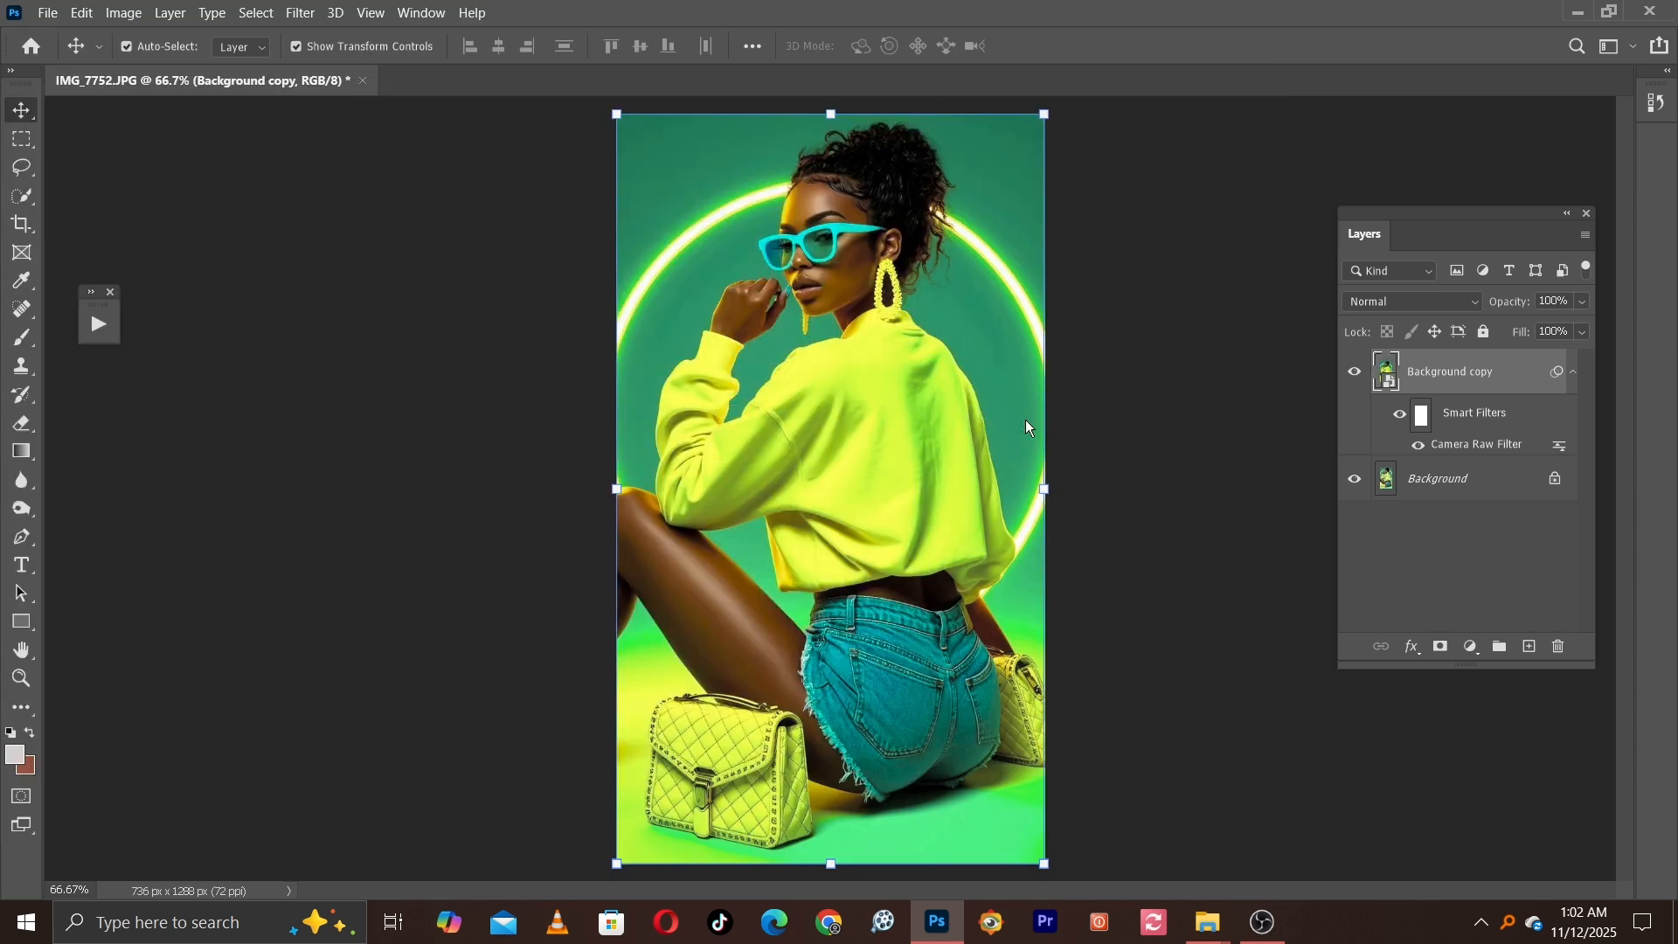
# - Toggle the Background copy layer's visibility to compare the vivid result with the original photo
pyautogui.click(1355, 372)
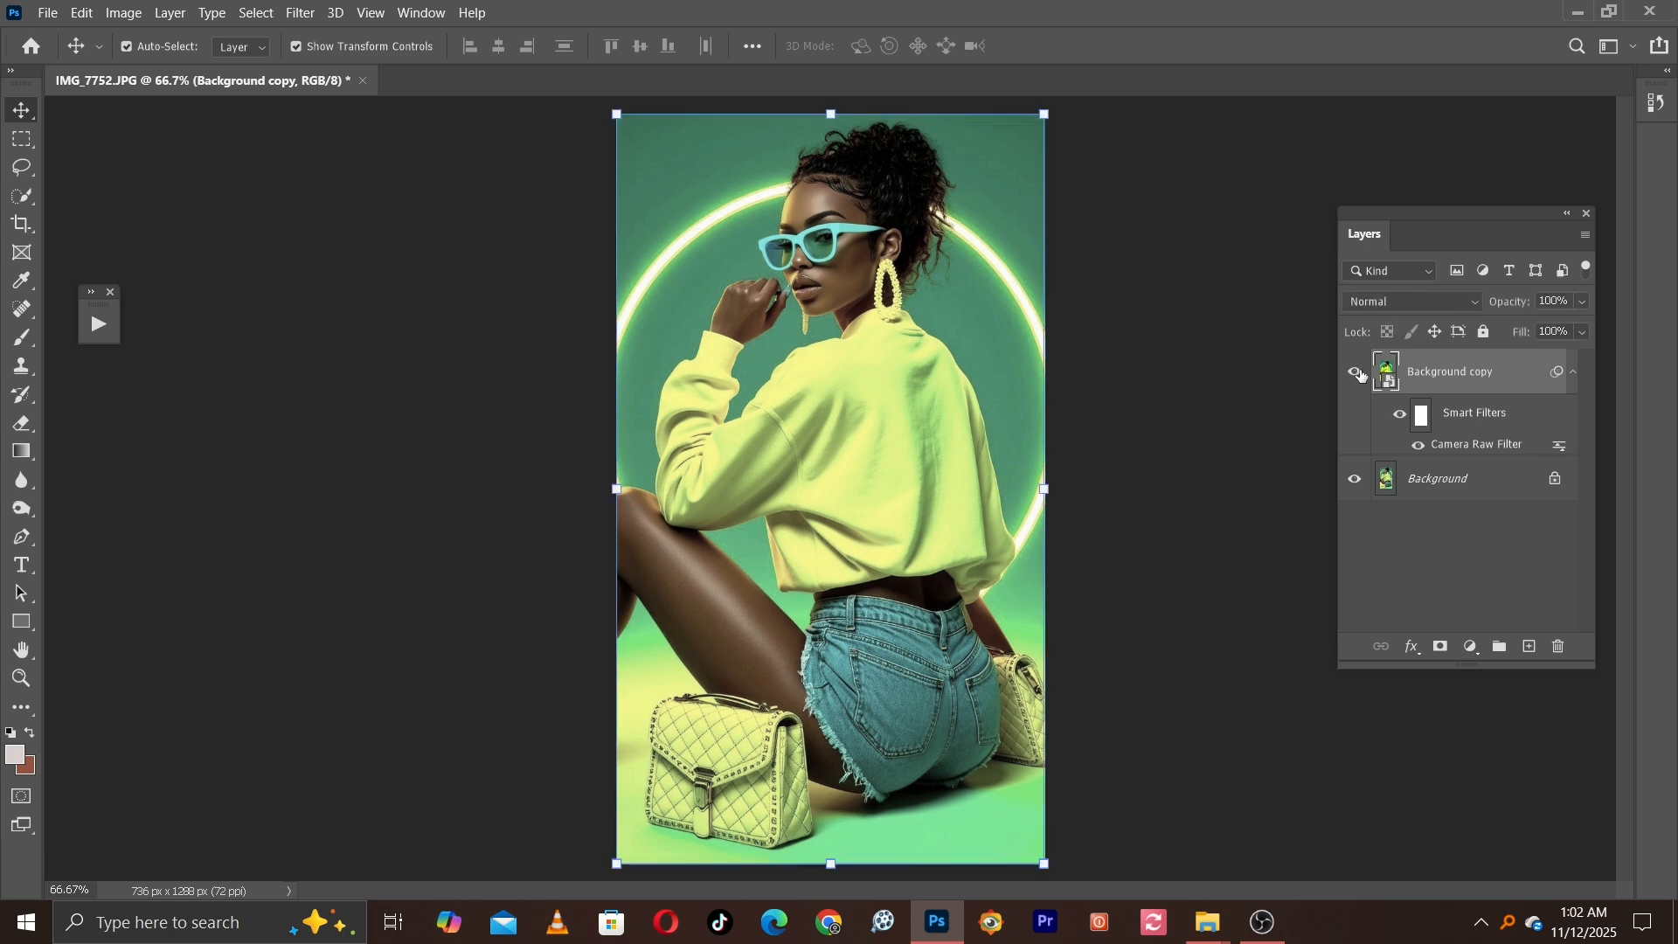
pyautogui.click(1355, 372)
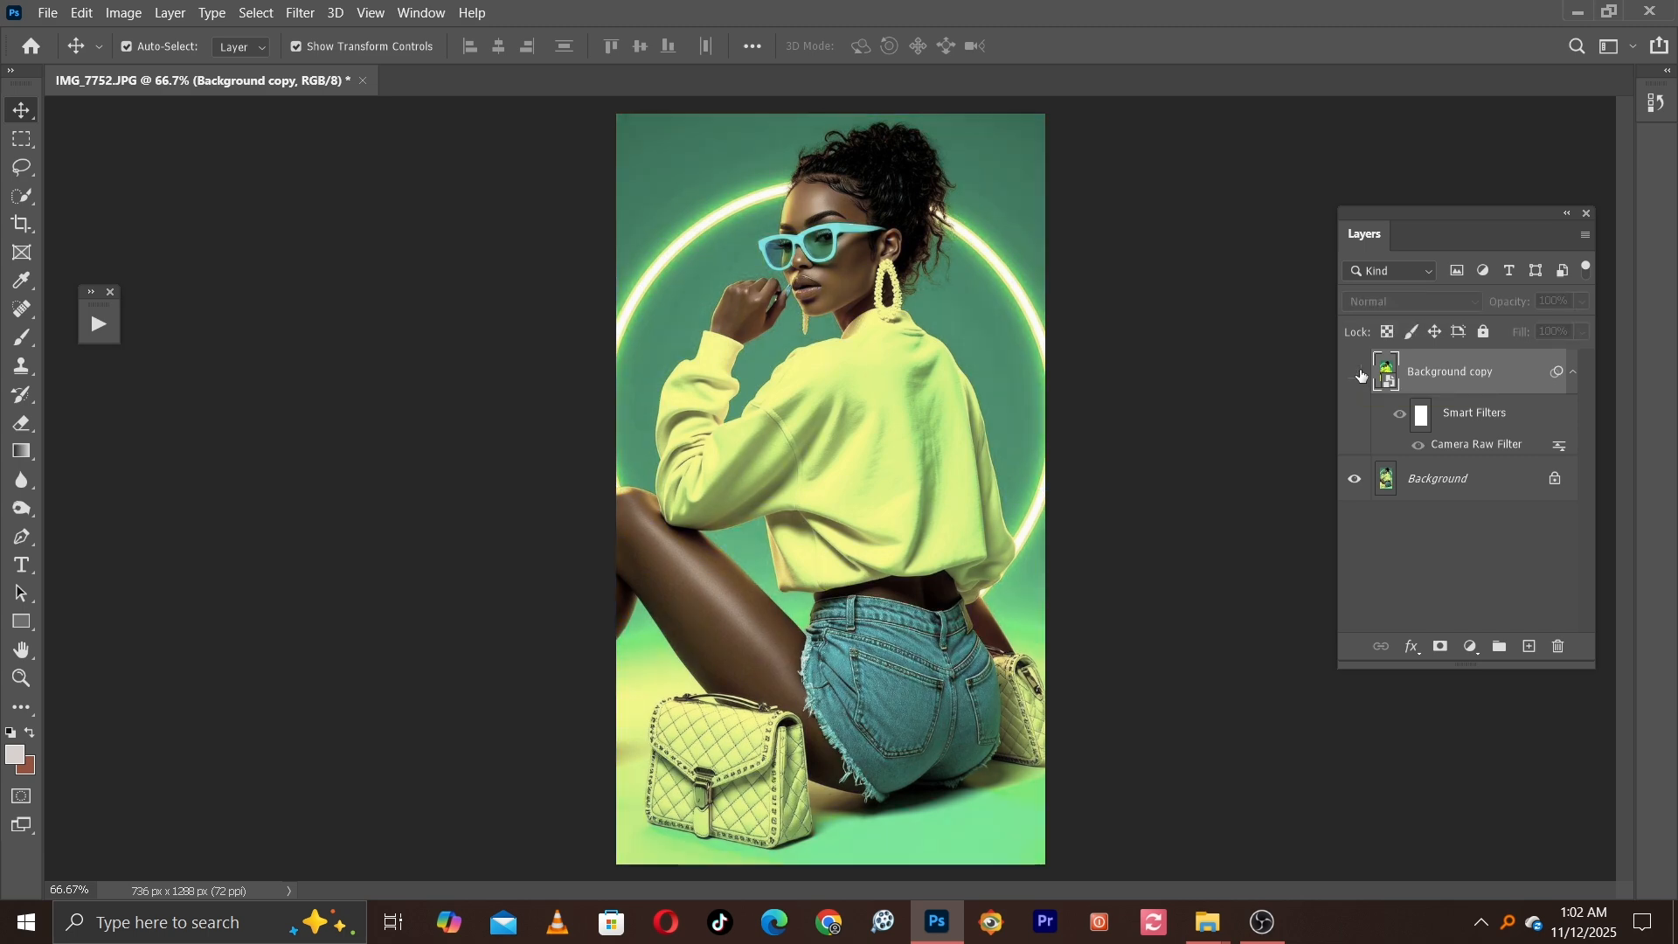
pyautogui.click(1355, 372)
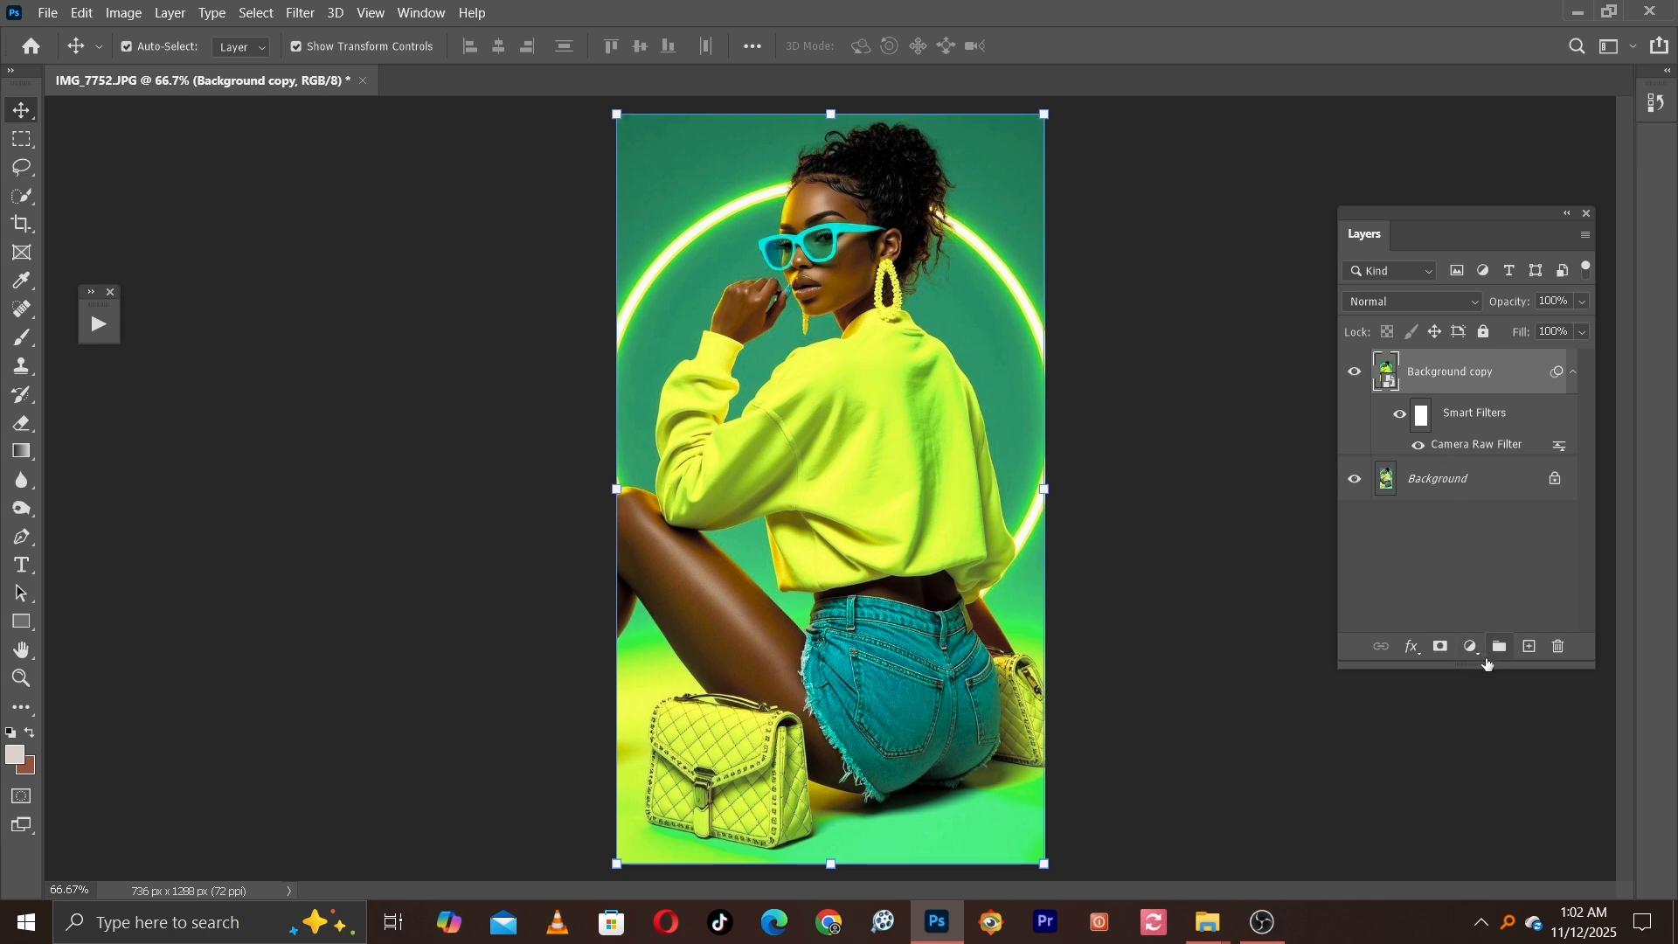
# - Add a Levels adjustment layer above the smart object, using the clipping preview to set the shadow input to 4 and highlight input to 248
pyautogui.click(1472, 647)
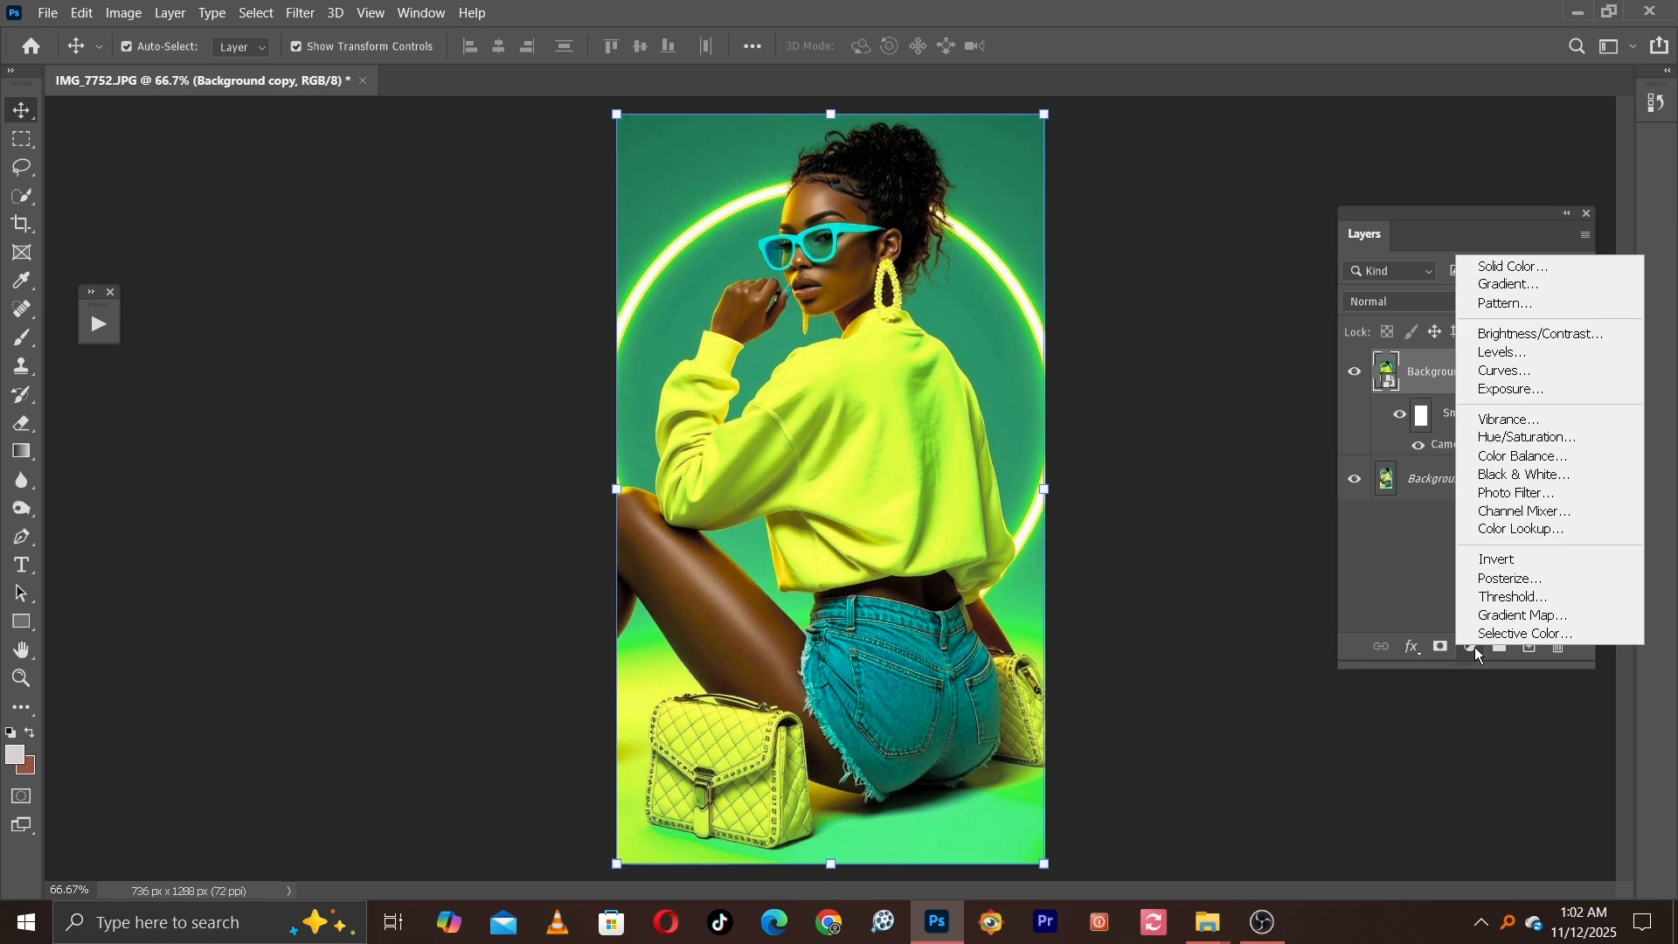
pyautogui.click(1532, 362)
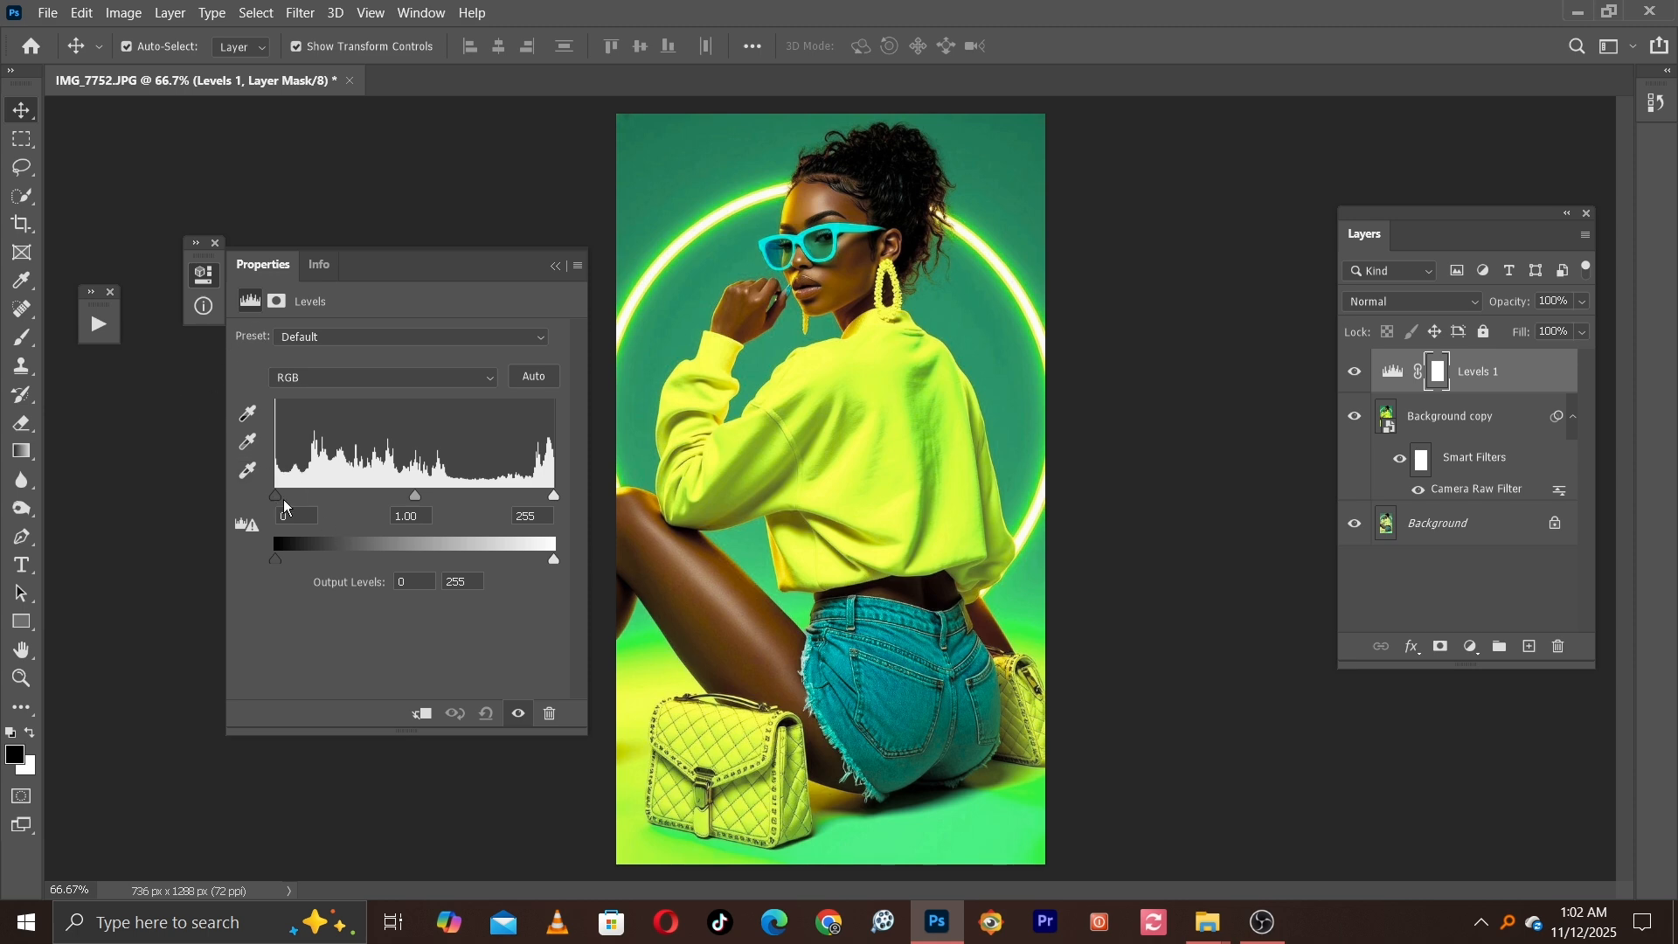
pyautogui.click(276, 498)
pyautogui.keyDown('alt'); pyautogui.click(276, 498); pyautogui.keyUp('alt')
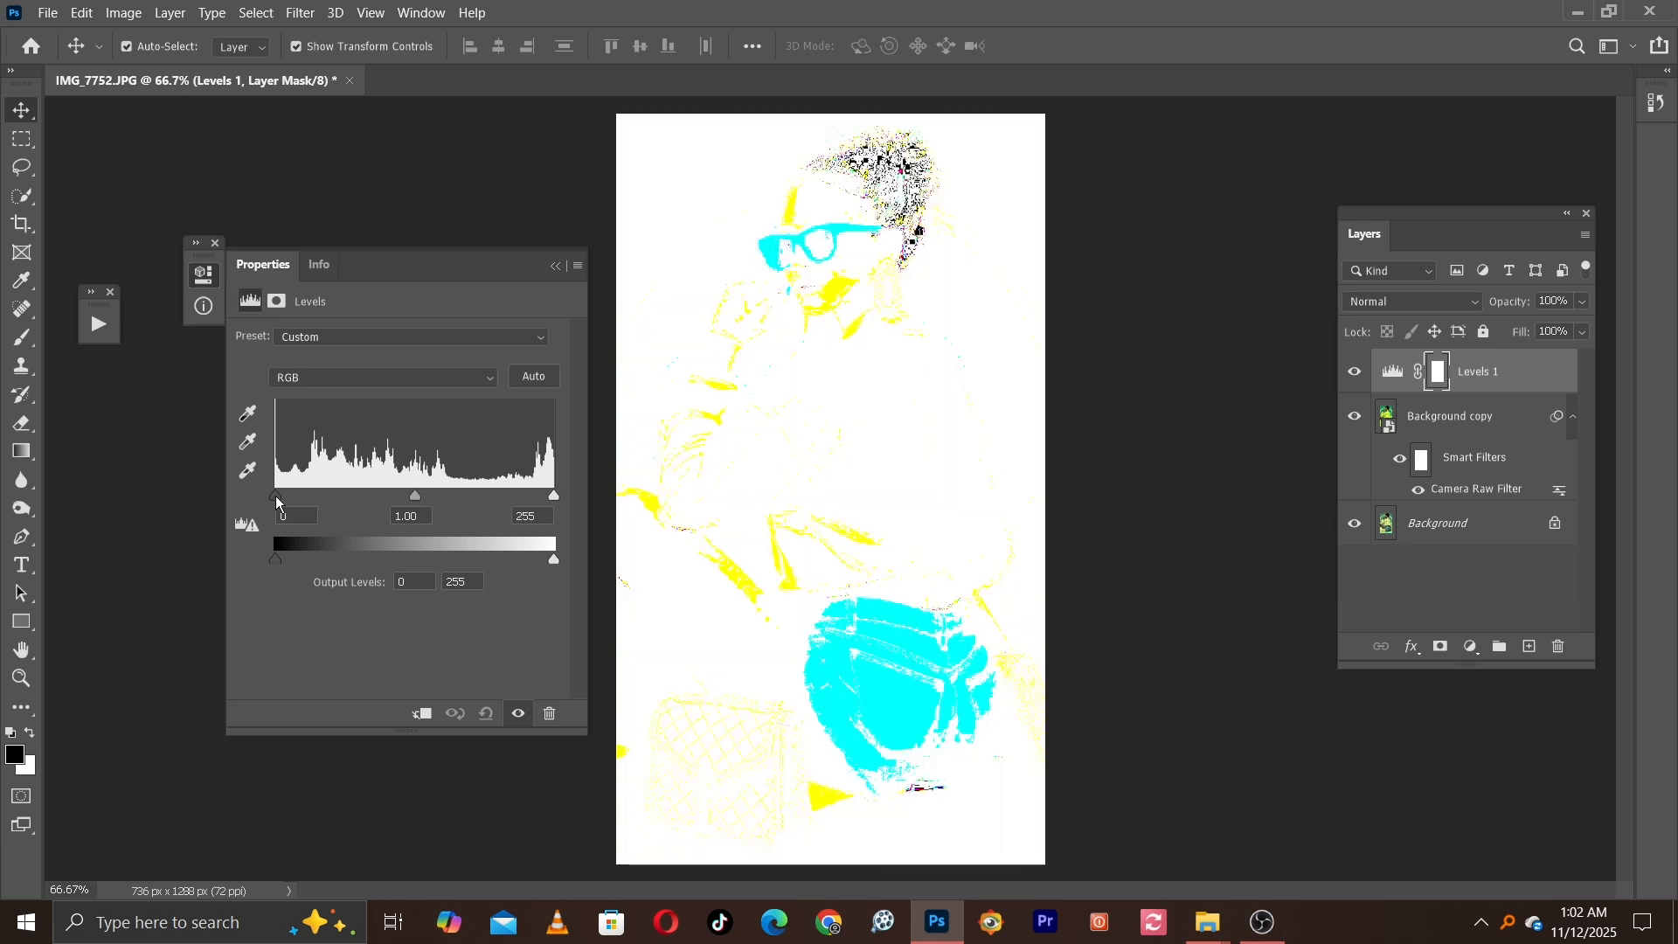
pyautogui.moveTo(276, 498); pyautogui.dragTo(279, 500)
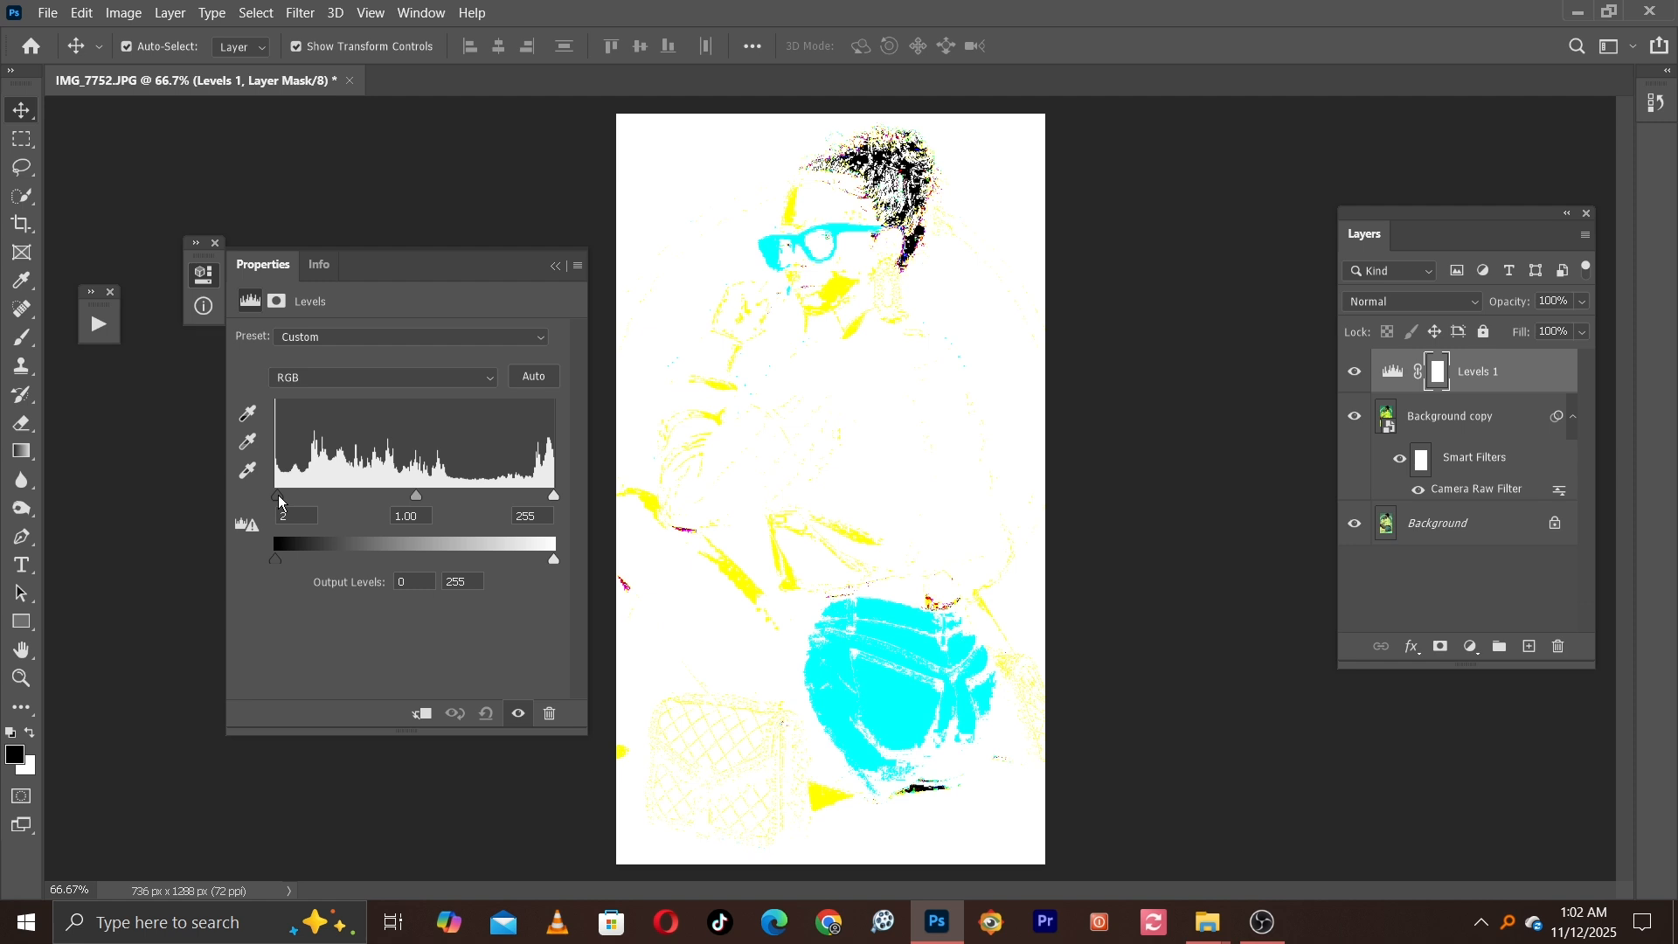
pyautogui.moveTo(279, 500); pyautogui.dragTo(282, 502)
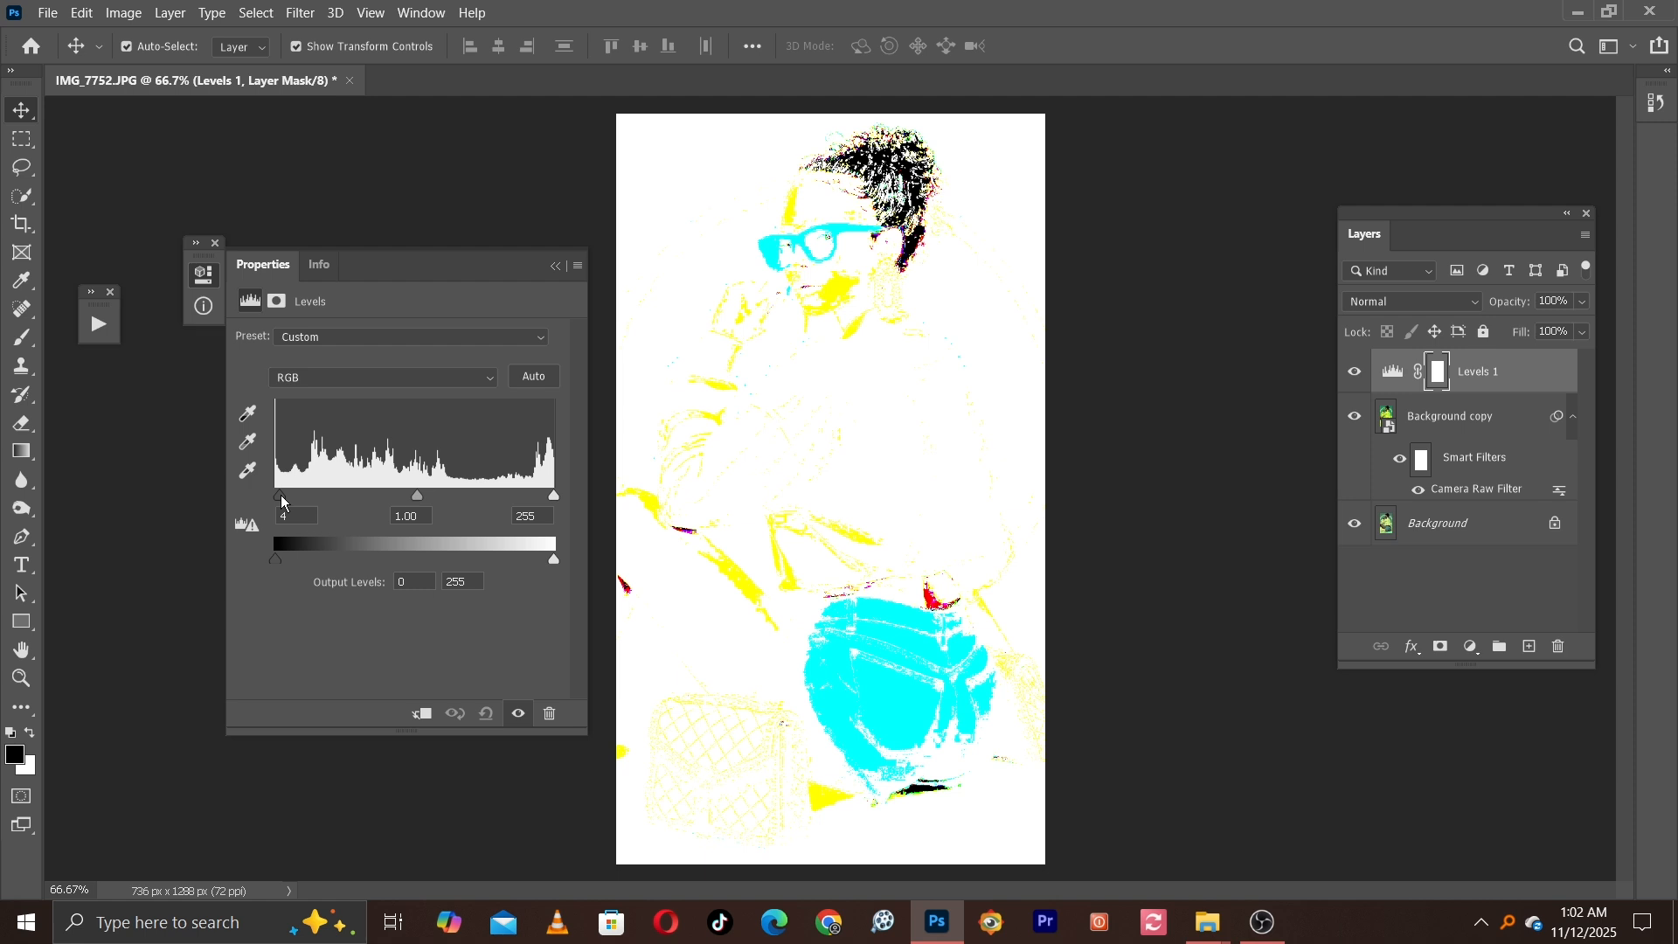
pyautogui.moveTo(282, 502); pyautogui.dragTo(283, 502)
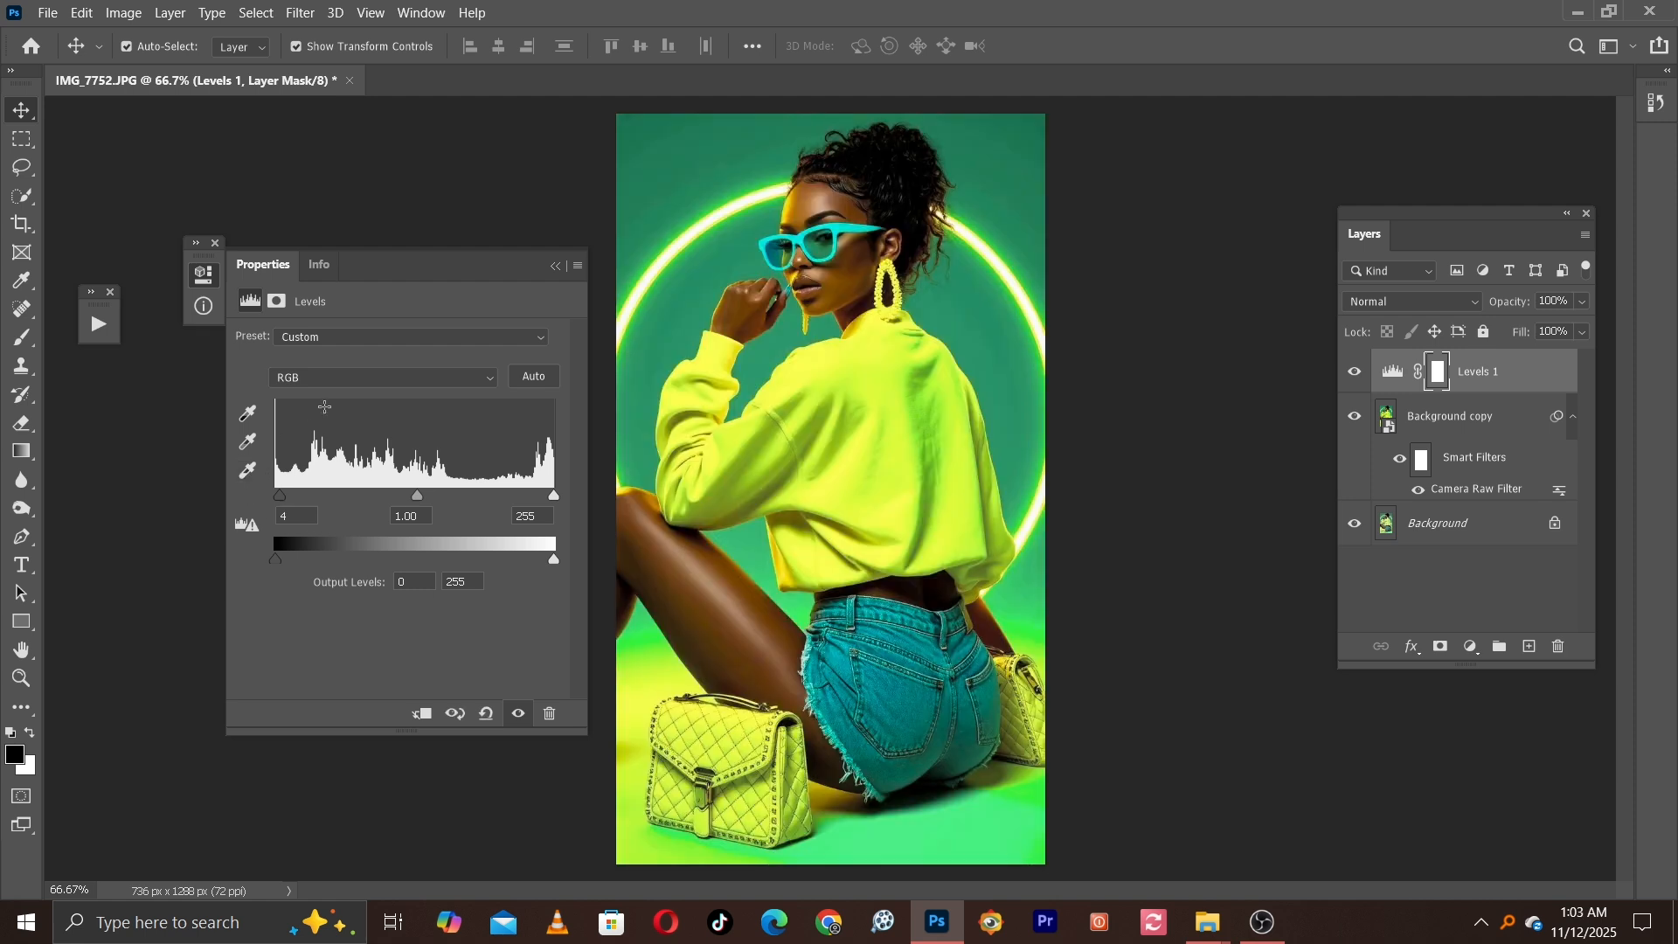
pyautogui.keyDown('alt'); pyautogui.click(555, 501); pyautogui.keyUp('alt')
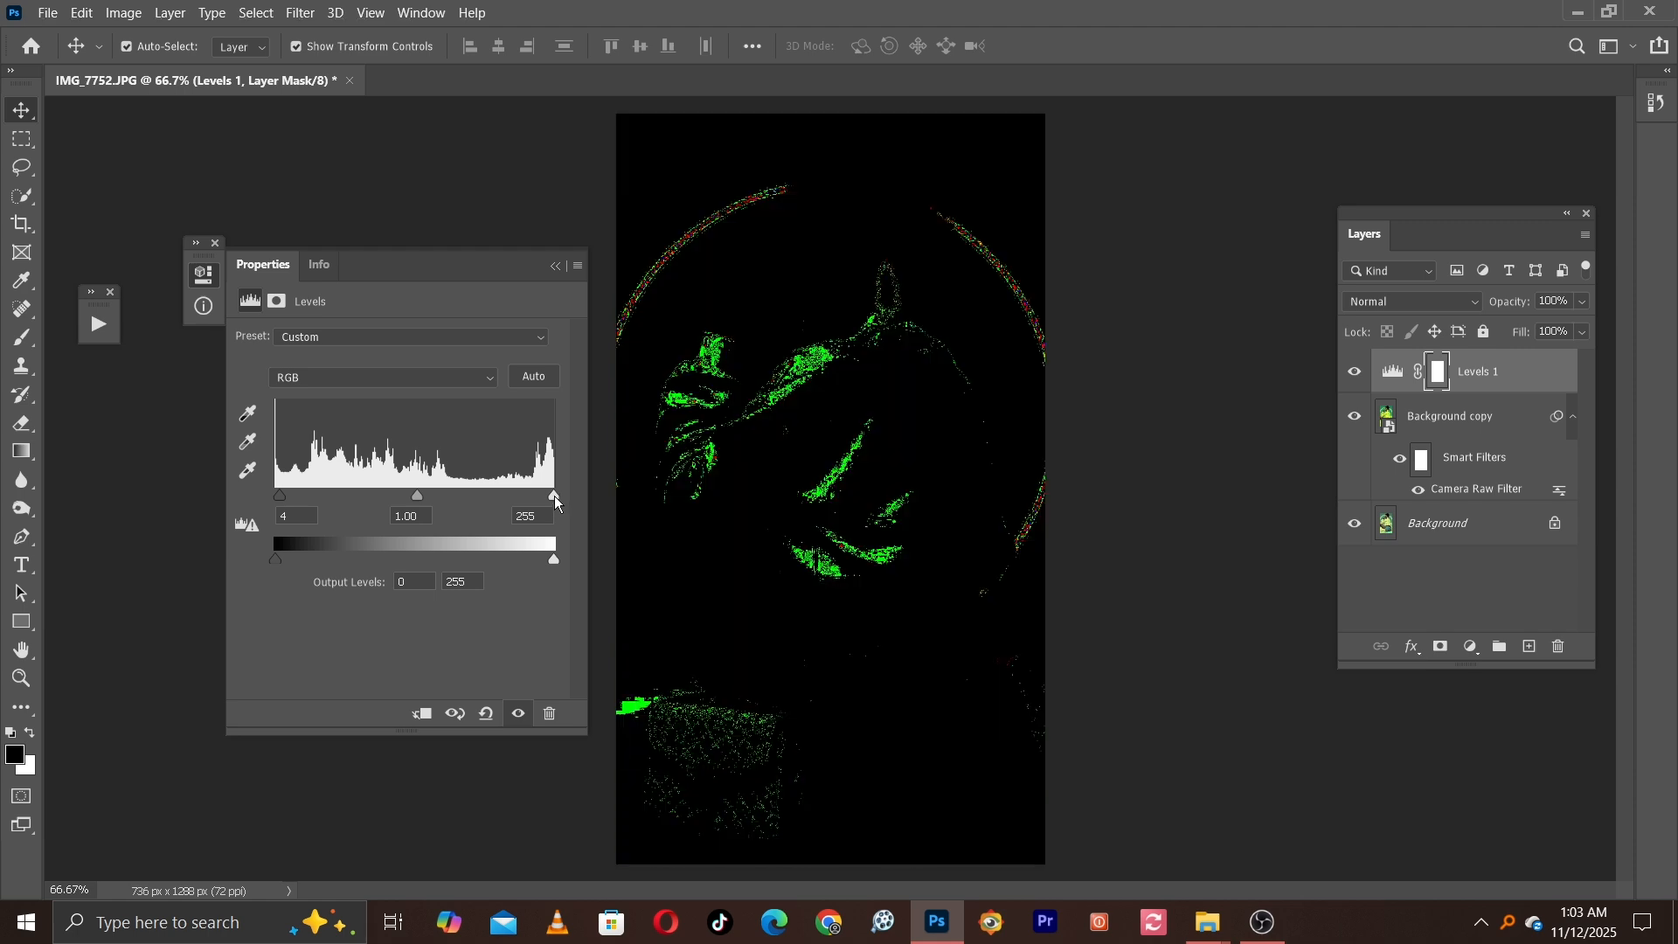
pyautogui.moveTo(555, 500); pyautogui.dragTo(547, 495)
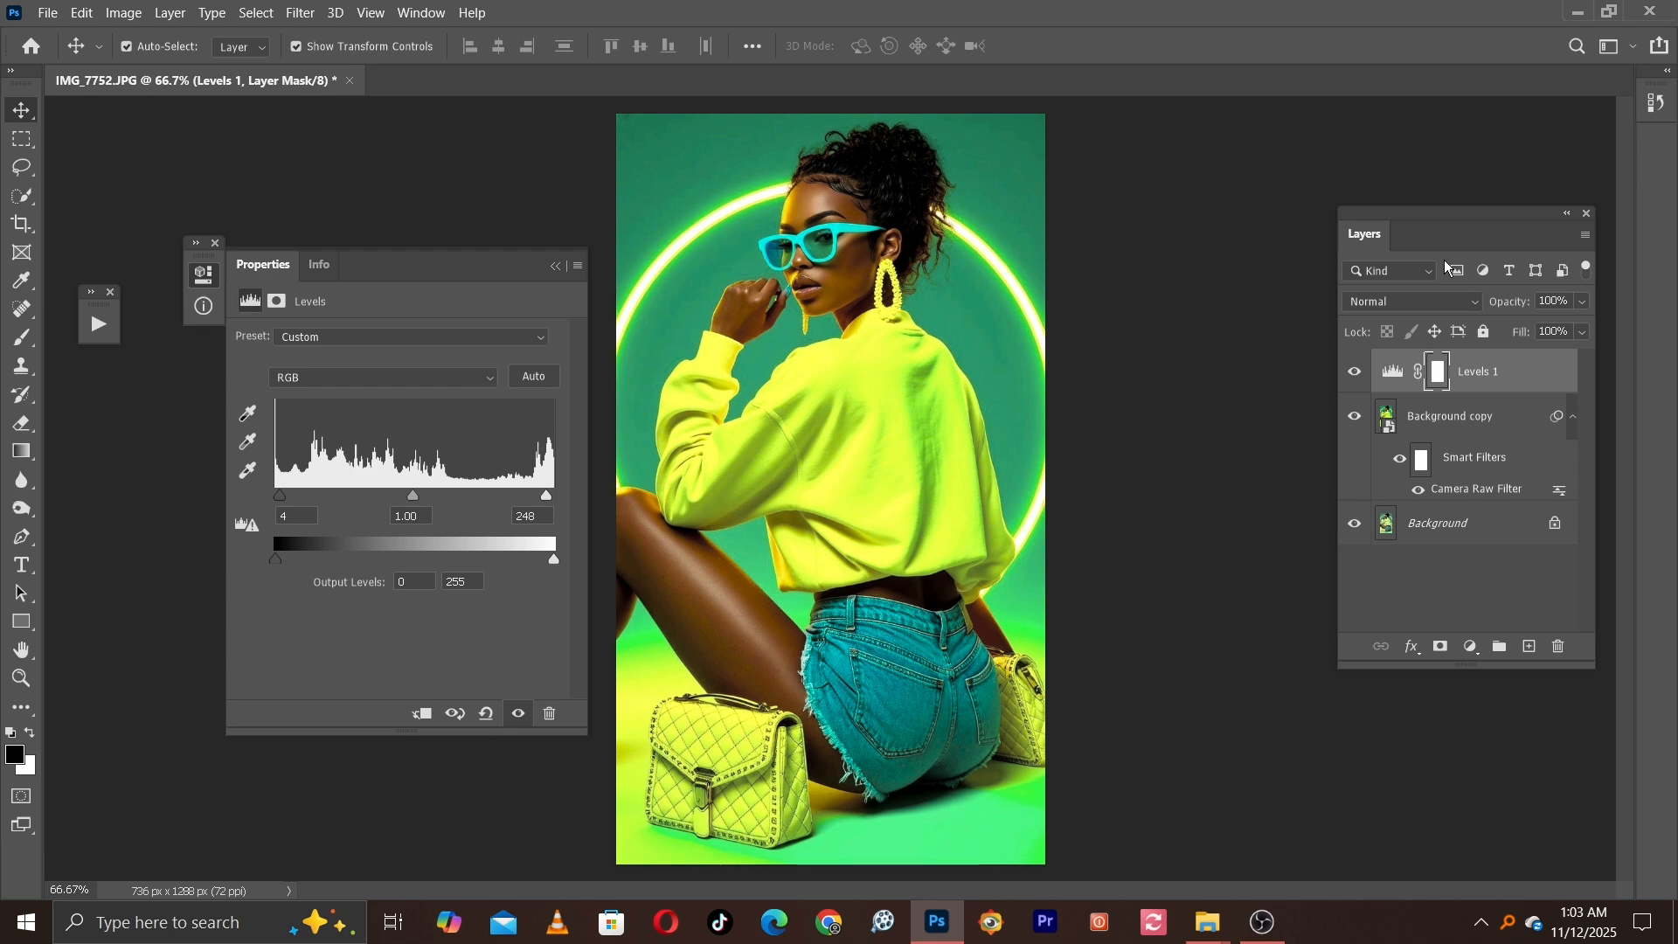
# - Toggle the Levels layer's visibility to compare the image with and without the tonal adjustment
pyautogui.click(1355, 370)
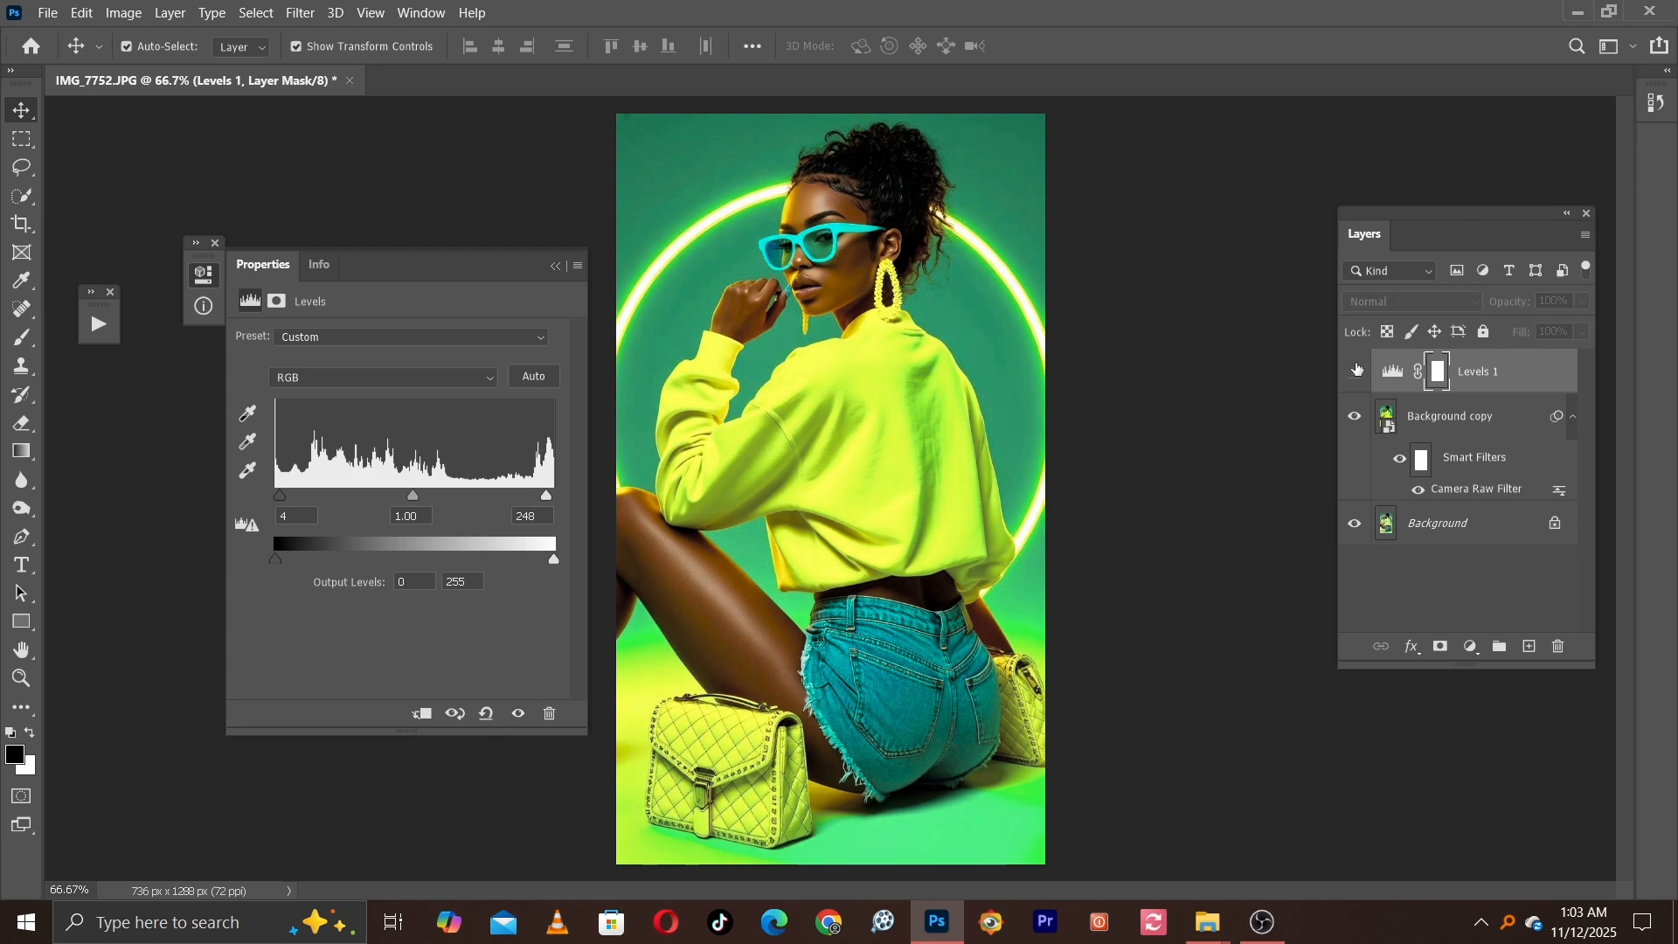
pyautogui.click(1355, 370)
pyautogui.click(1355, 370)
pyautogui.click(1355, 370)
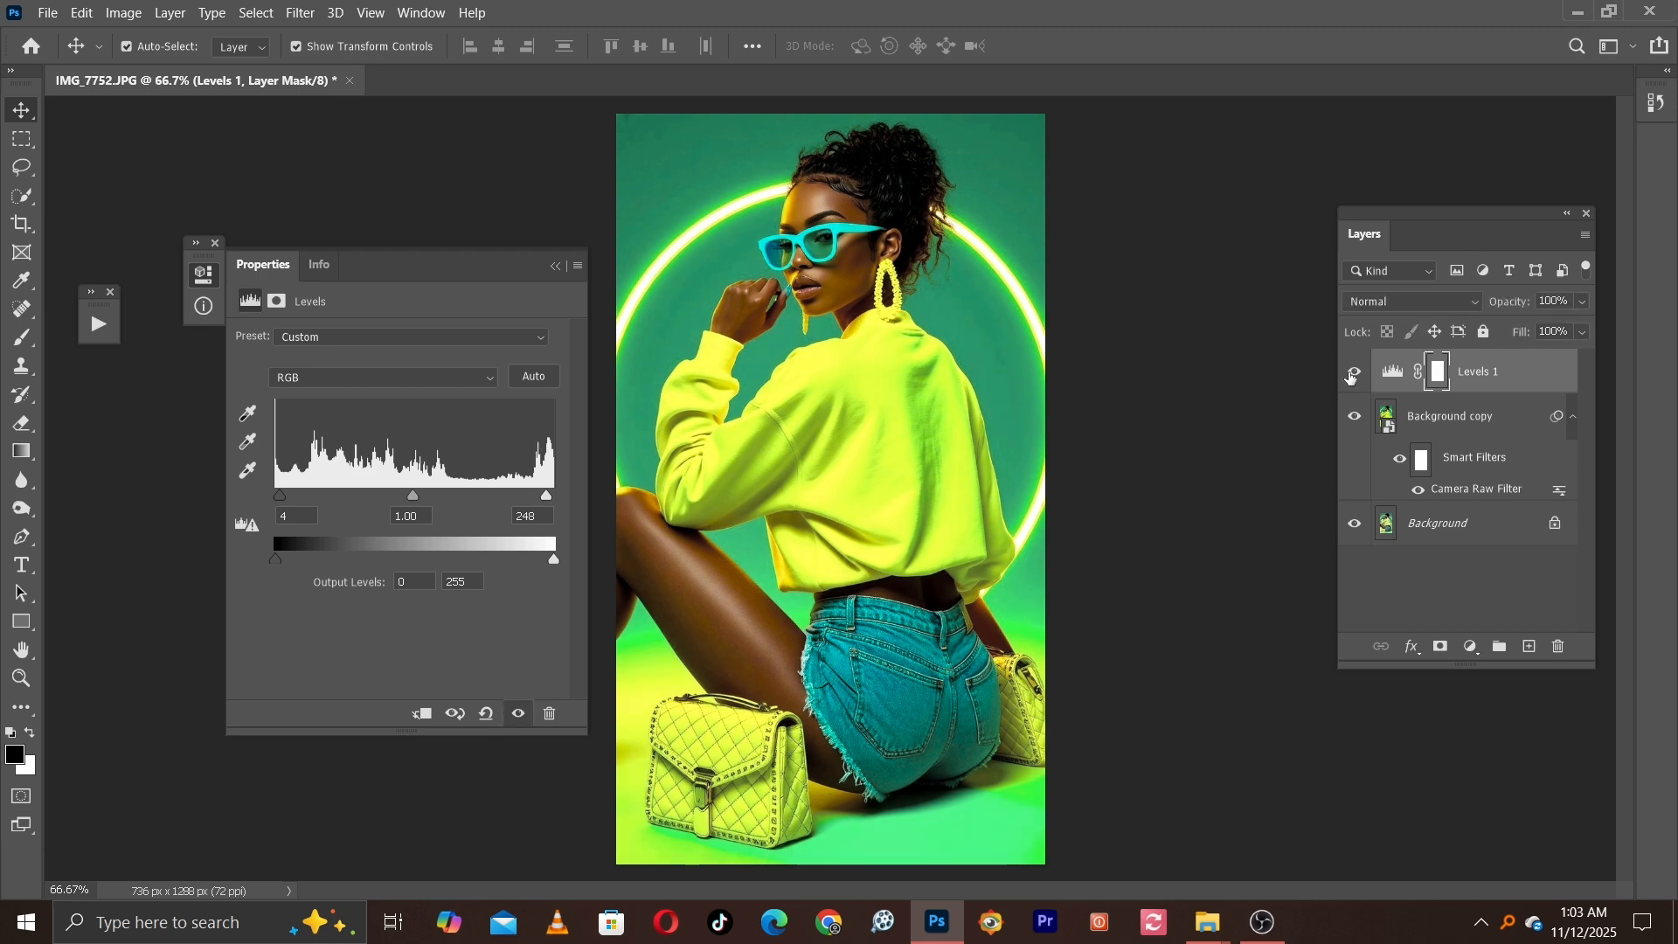
# - Check highlight clipping in the Levels adjustment, set the highlight input to 249 and collapse its properties
pyautogui.keyDown('alt'); pyautogui.click(548, 496); pyautogui.keyUp('alt')
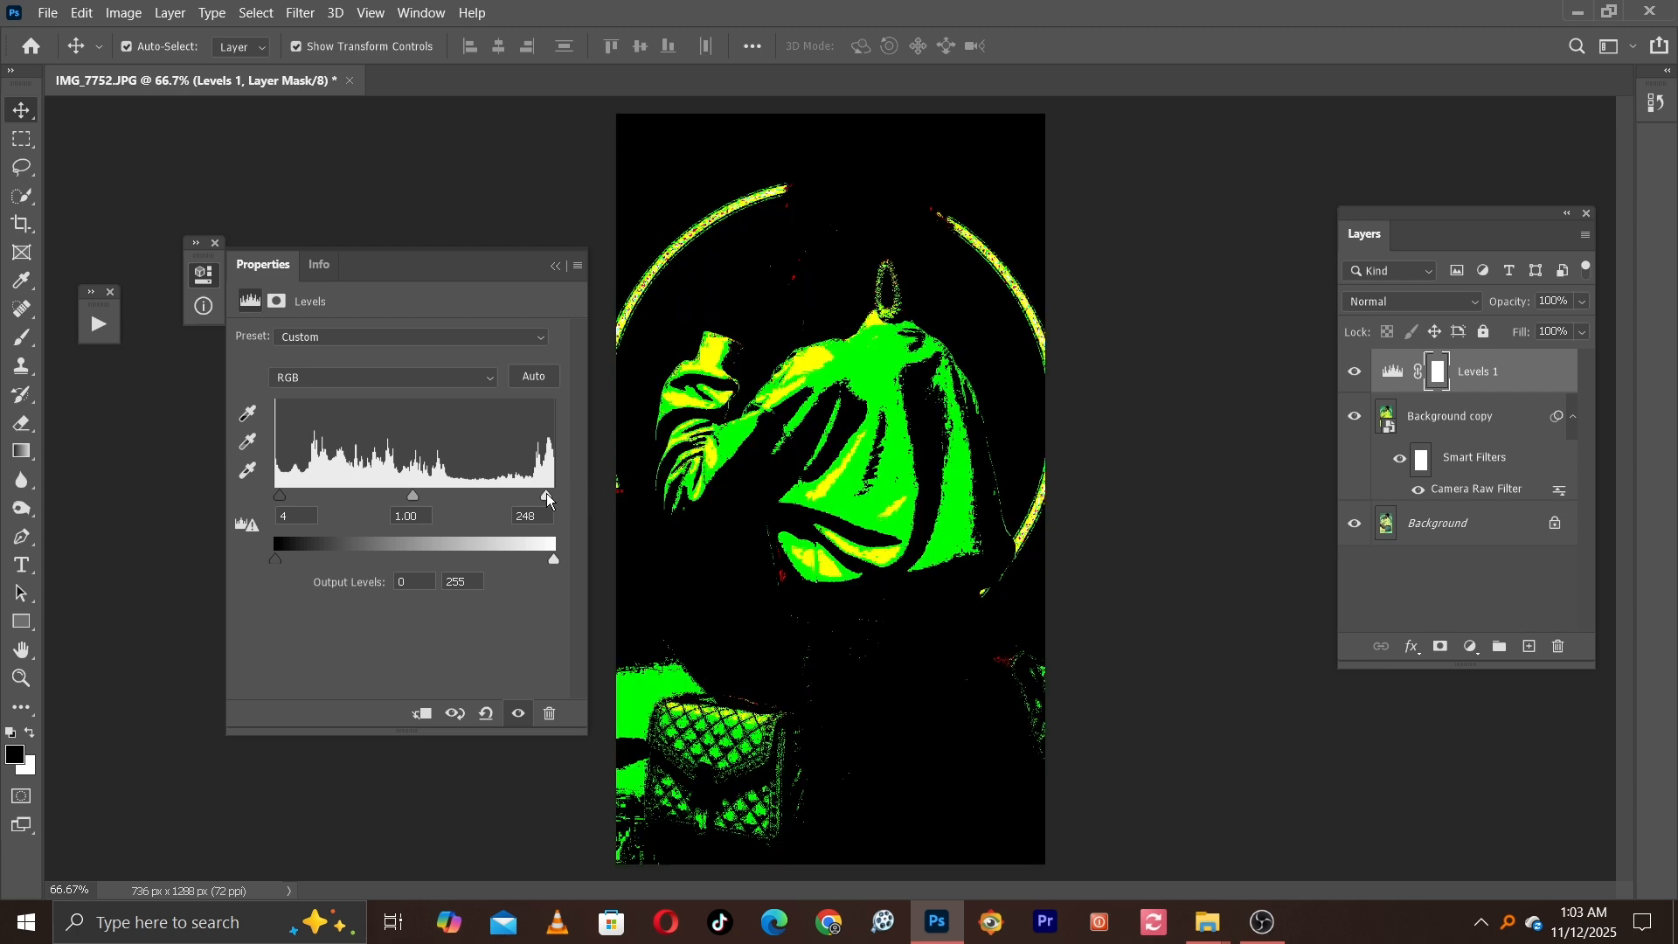
pyautogui.keyDown('alt'); pyautogui.moveTo(547, 497); pyautogui.dragTo(550, 497); pyautogui.keyUp('alt')
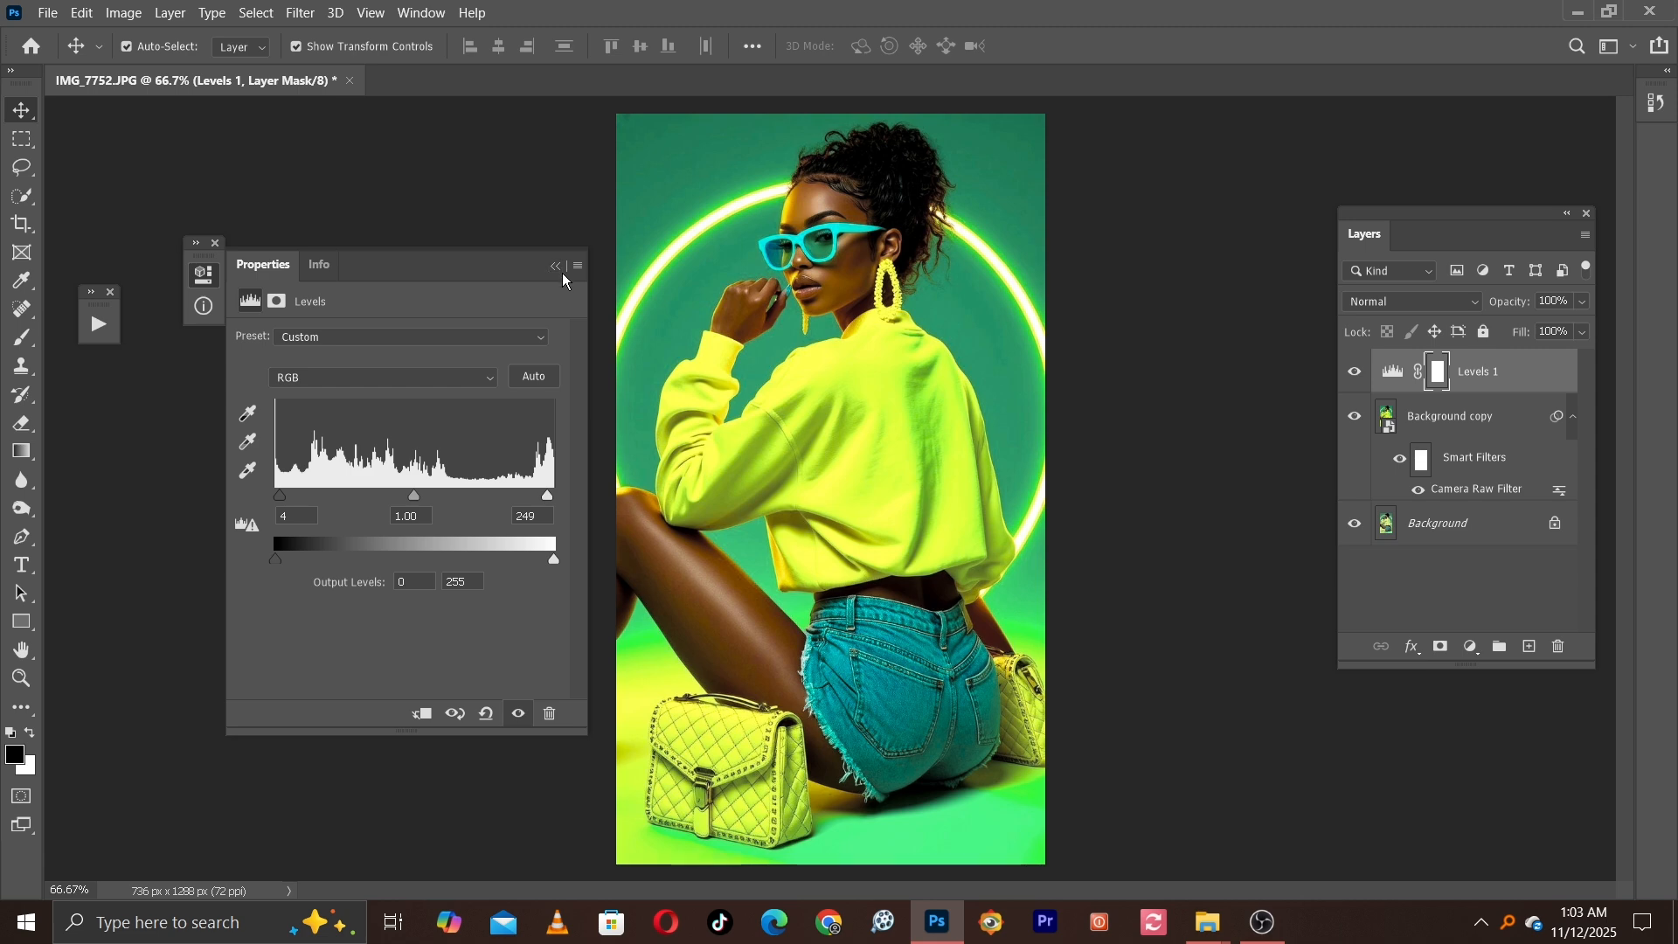
pyautogui.click(556, 267)
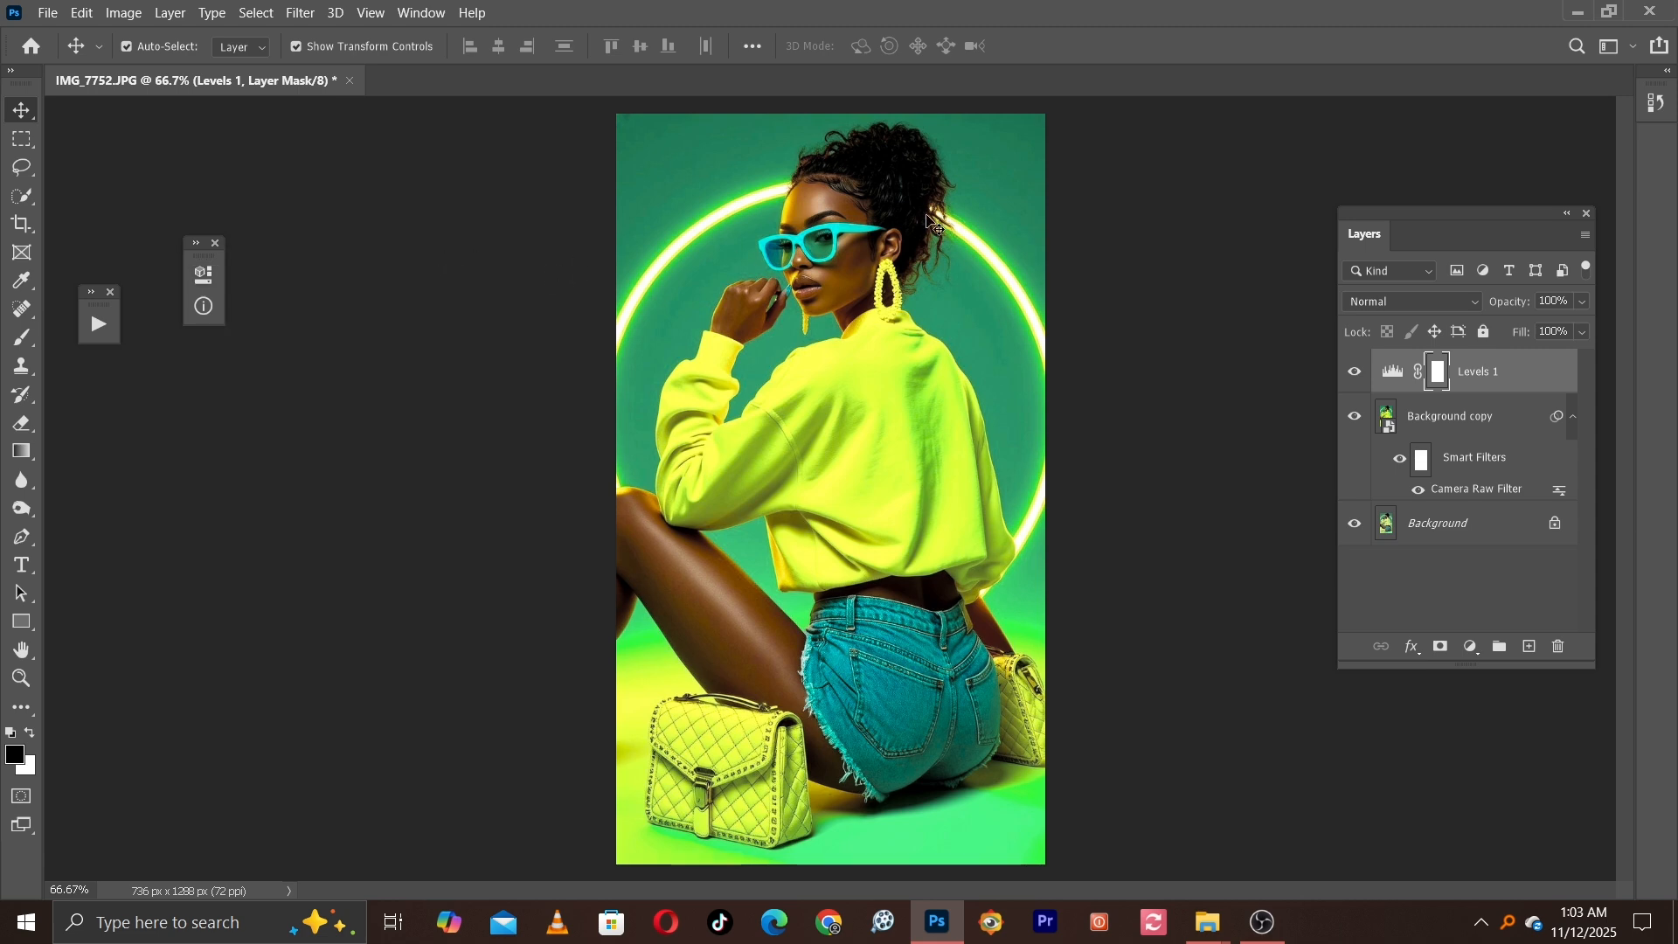
# - Inspect the portrait up close, and hide and reshow the Levels layer to judge its effect
pyautogui.scroll(1, 882, 236)
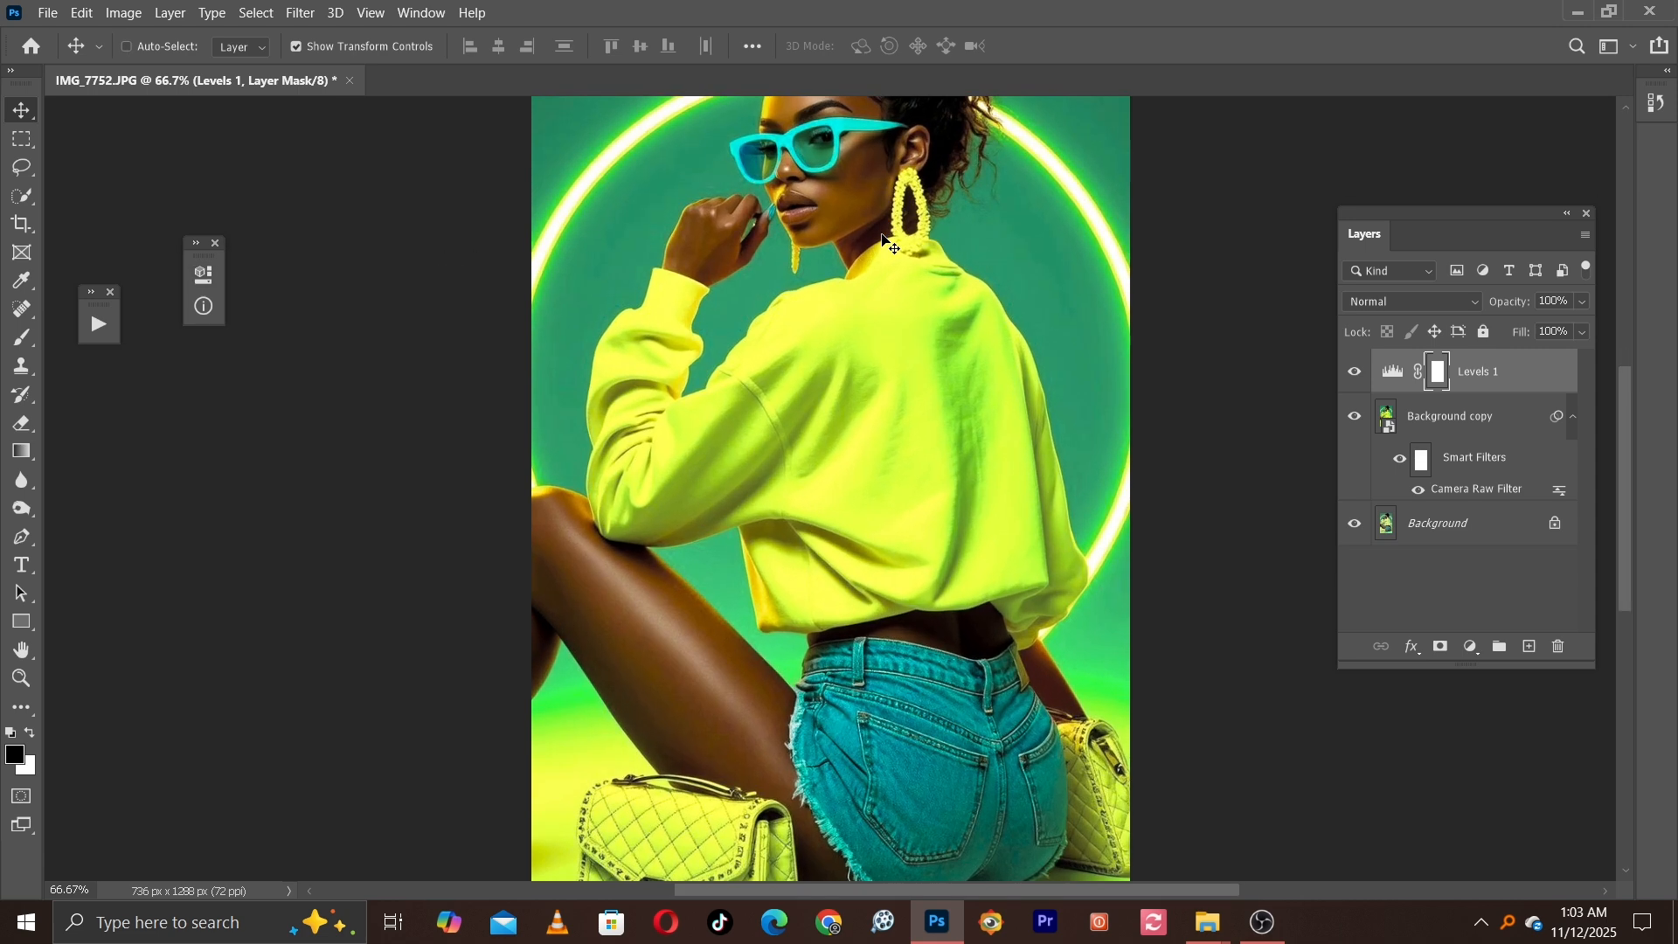
pyautogui.scroll(-1, 850, 391)
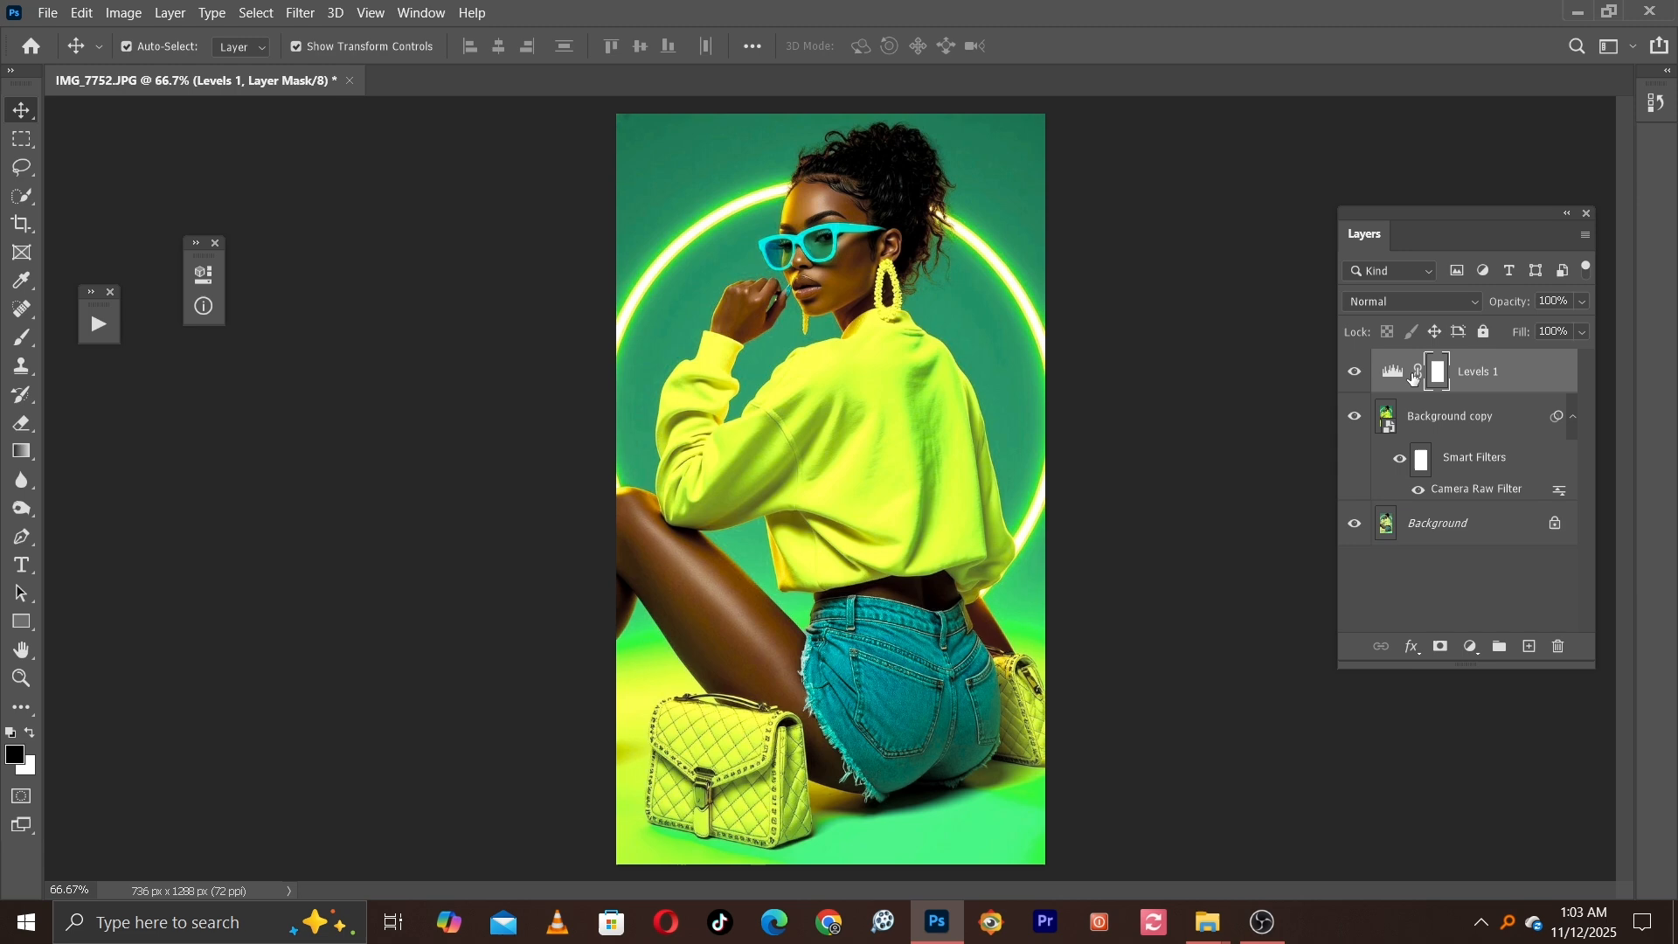
pyautogui.click(1356, 369)
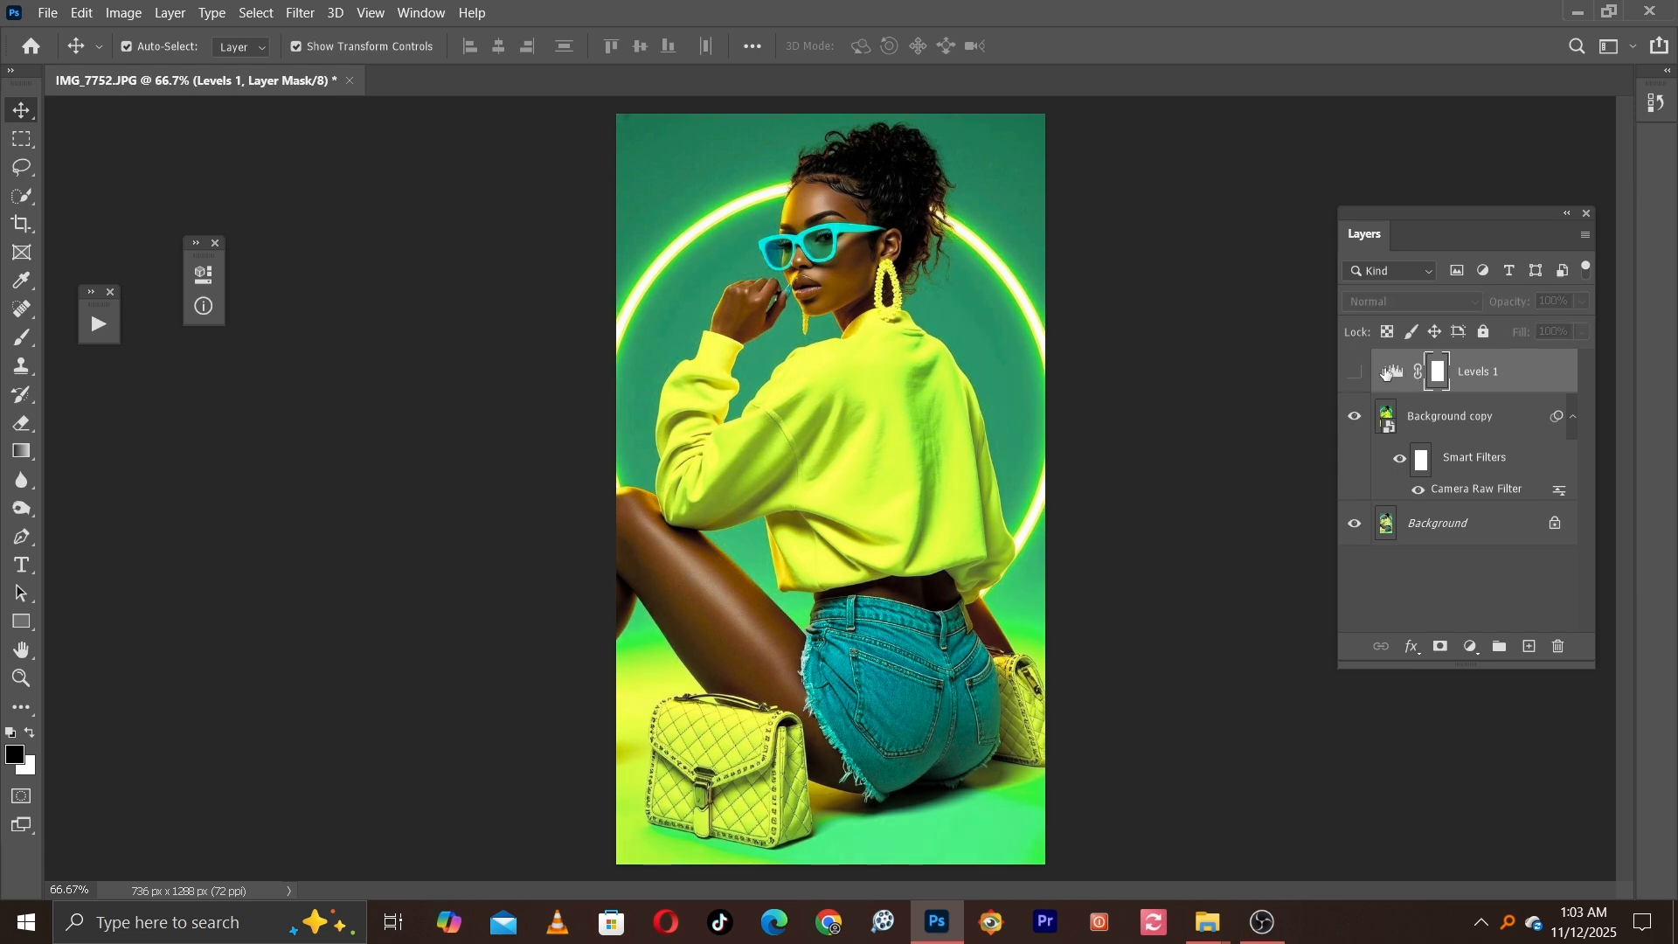
pyautogui.click(1357, 375)
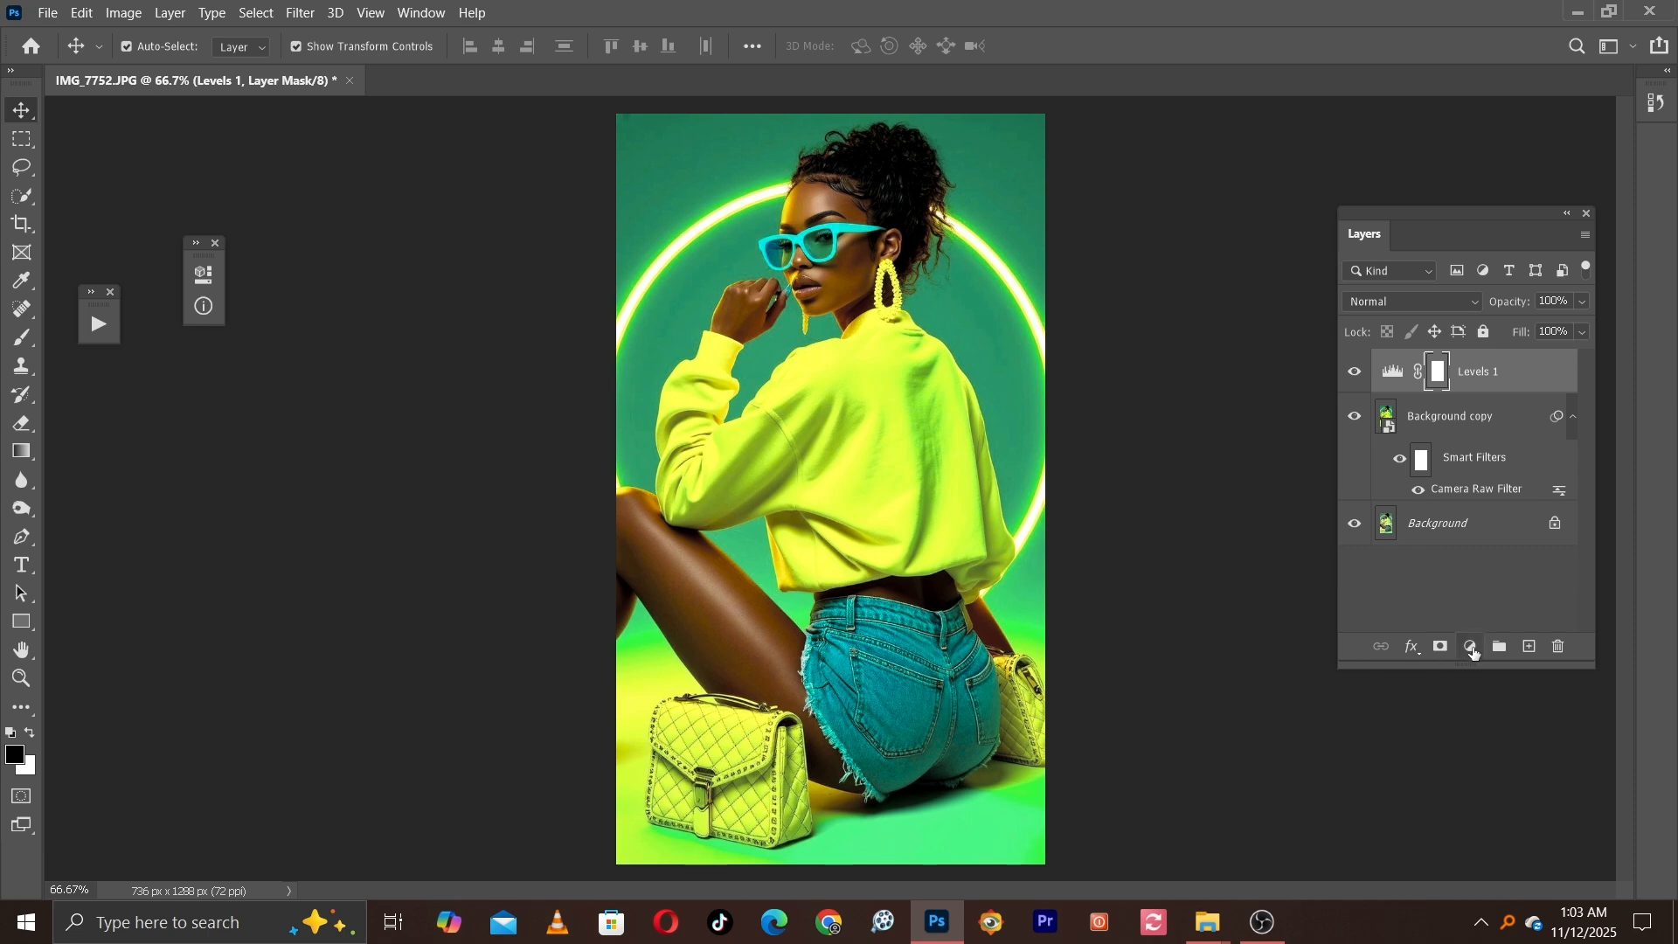
# - Add a Selective Color adjustment layer above Levels and slightly increase the yellow in its Reds range
pyautogui.click(1473, 651)
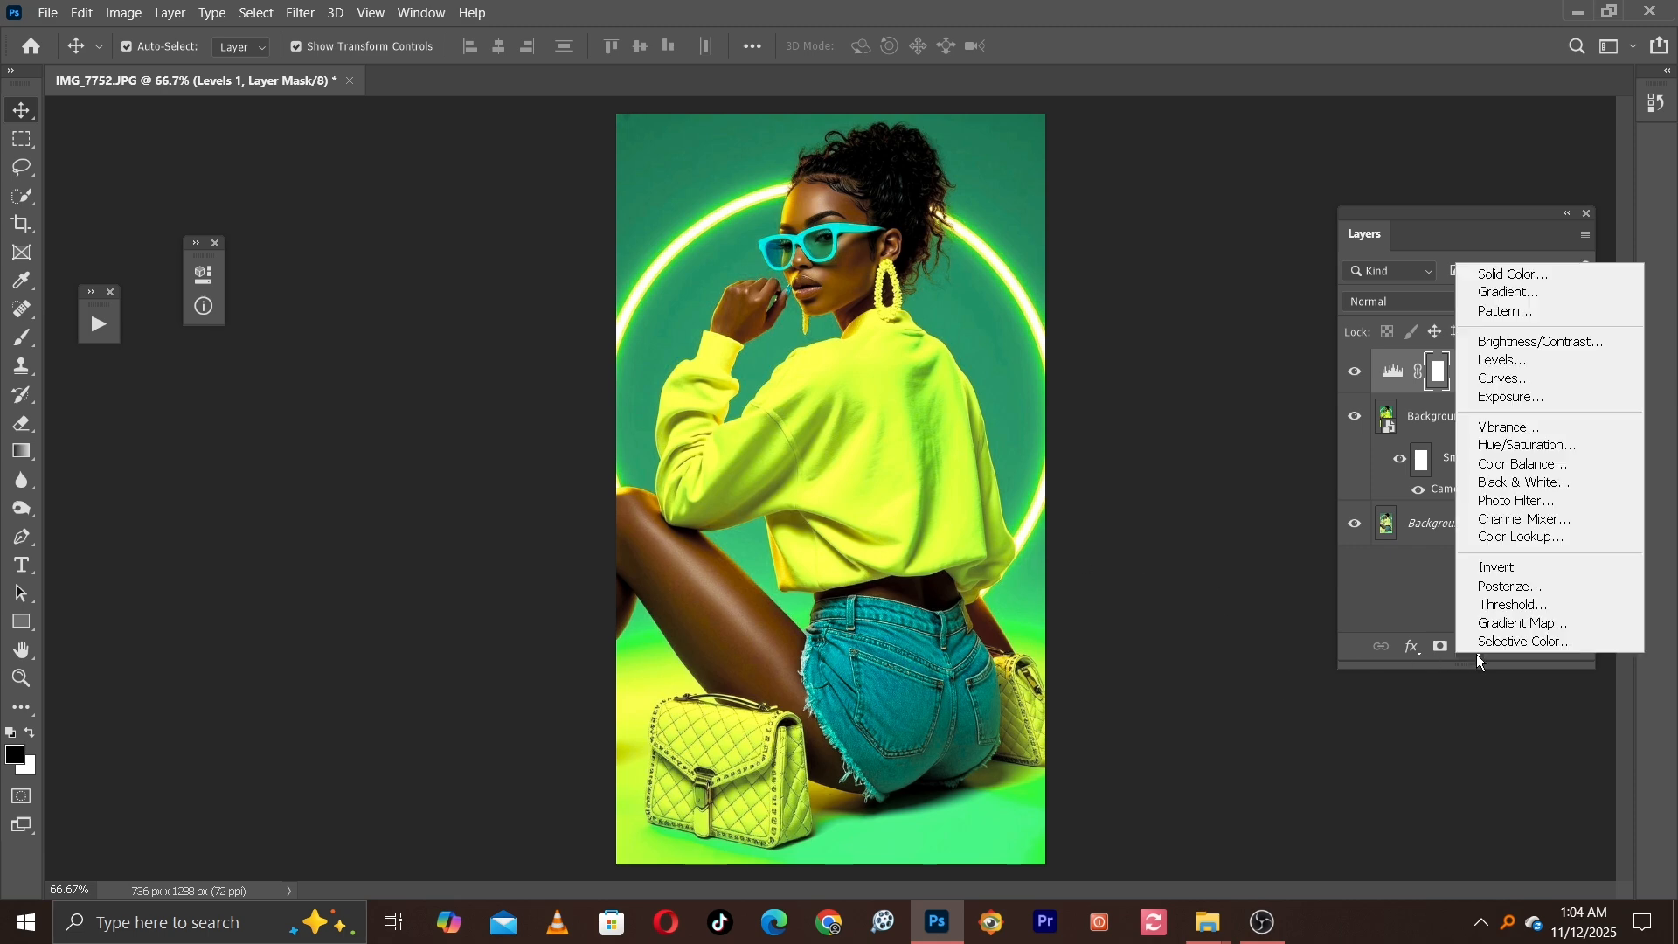
pyautogui.click(1529, 640)
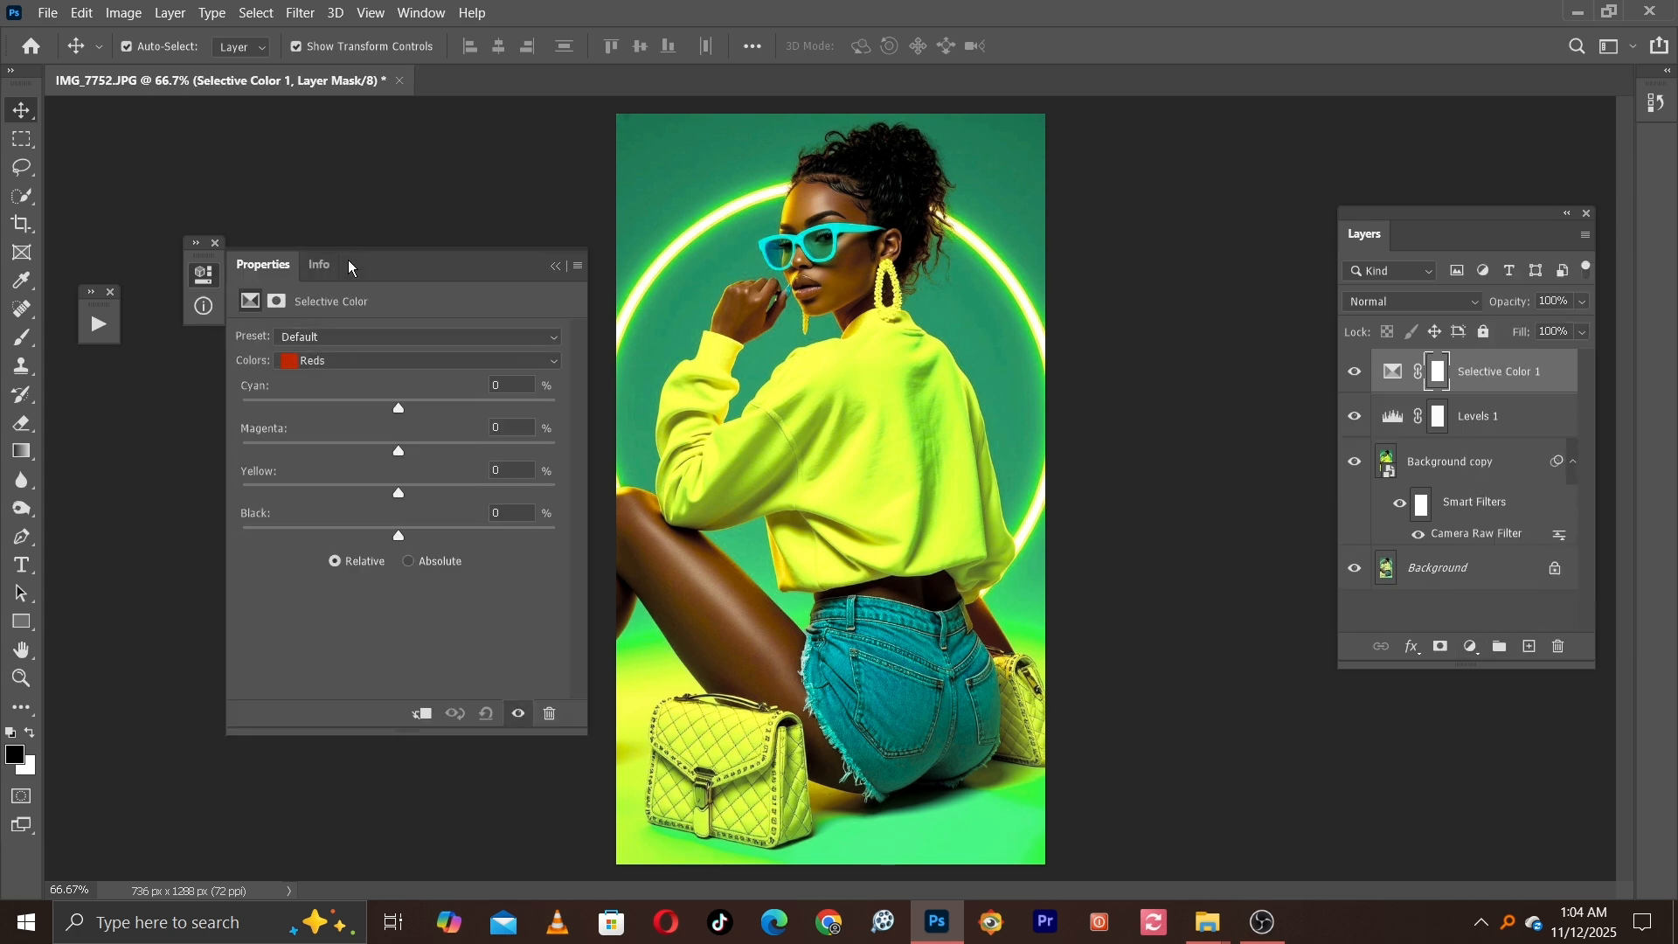
pyautogui.moveTo(348, 262); pyautogui.dragTo(282, 388)
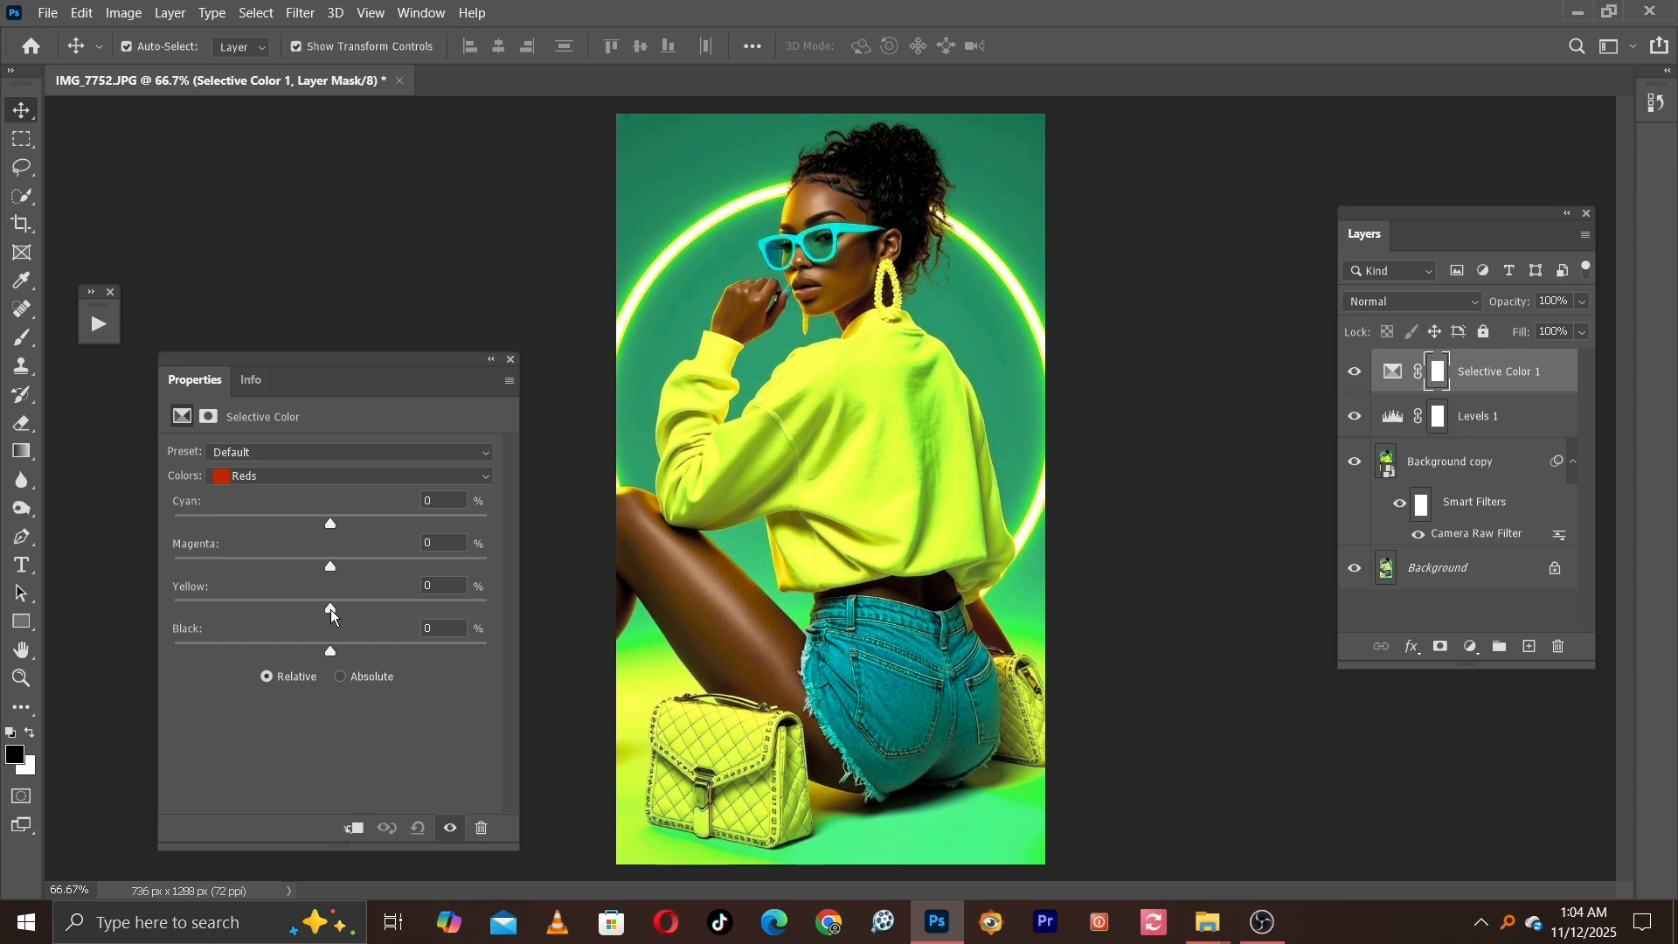
pyautogui.moveTo(333, 616)
pyautogui.mouseDown()
pyautogui.moveTo(144, 596)
pyautogui.moveTo(712, 598)
pyautogui.moveTo(179, 607)
pyautogui.moveTo(627, 571)
pyautogui.moveTo(144, 547)
pyautogui.moveTo(612, 543)
pyautogui.moveTo(319, 603)
pyautogui.moveTo(344, 611)
pyautogui.mouseUp()
pyautogui.click(342, 610)
pyautogui.moveTo(342, 616); pyautogui.dragTo(351, 615)
# - Set cyan in the Selective Color adjustment's Blacks range slightly above 0% and collapse its properties
pyautogui.click(264, 480)
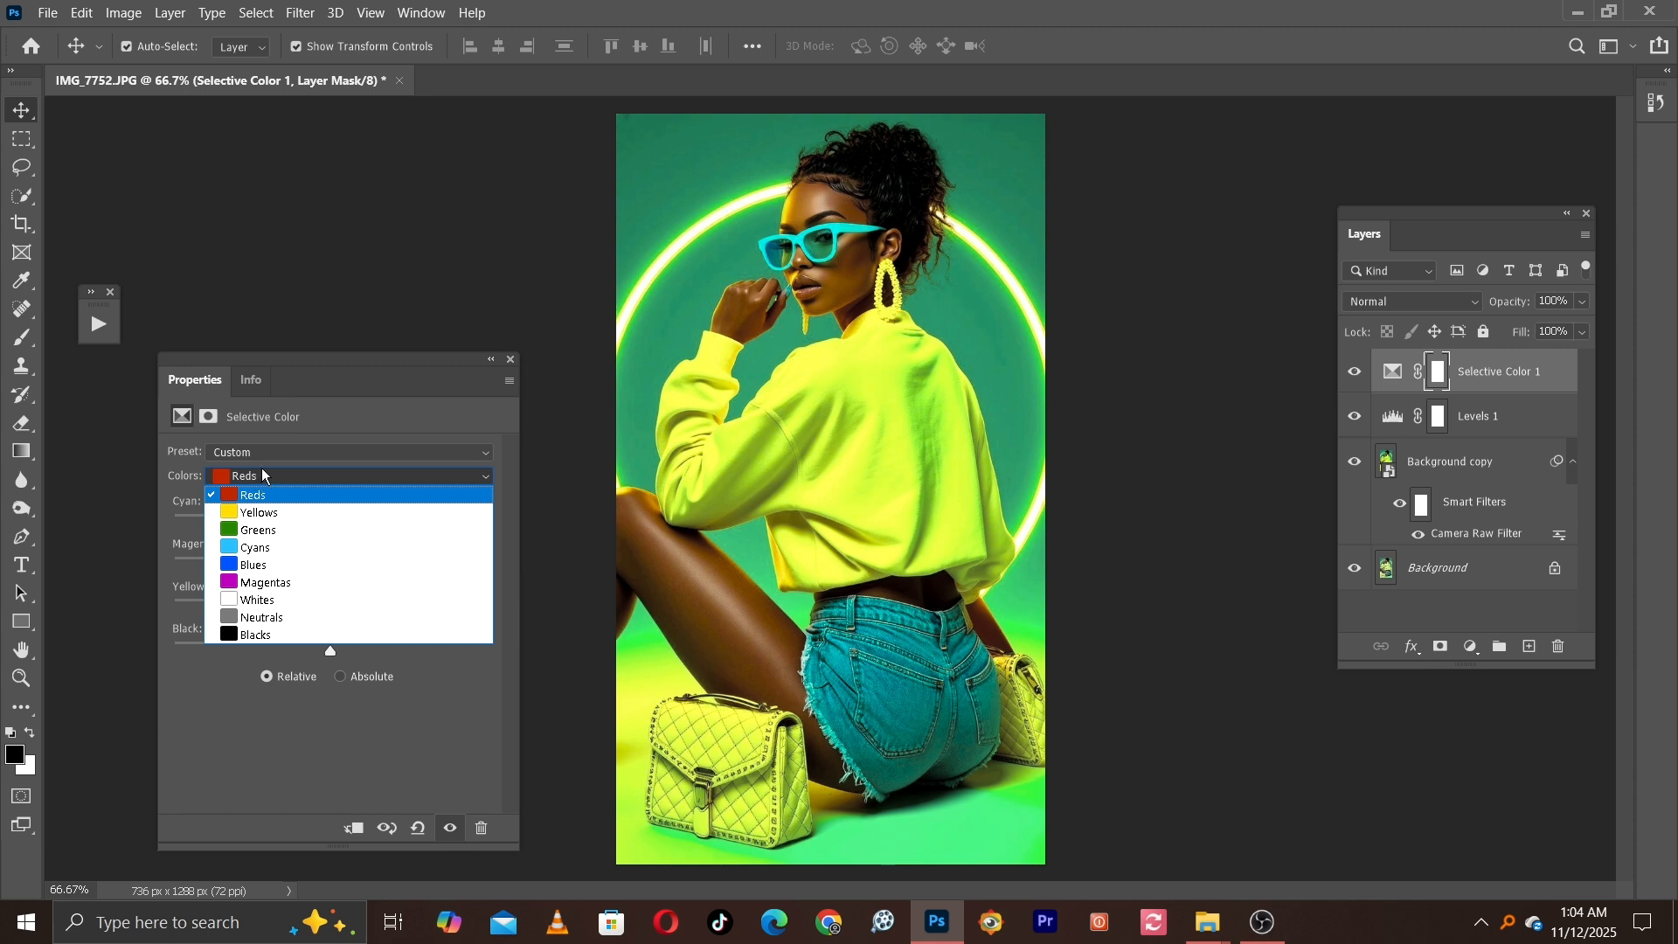
pyautogui.click(306, 634)
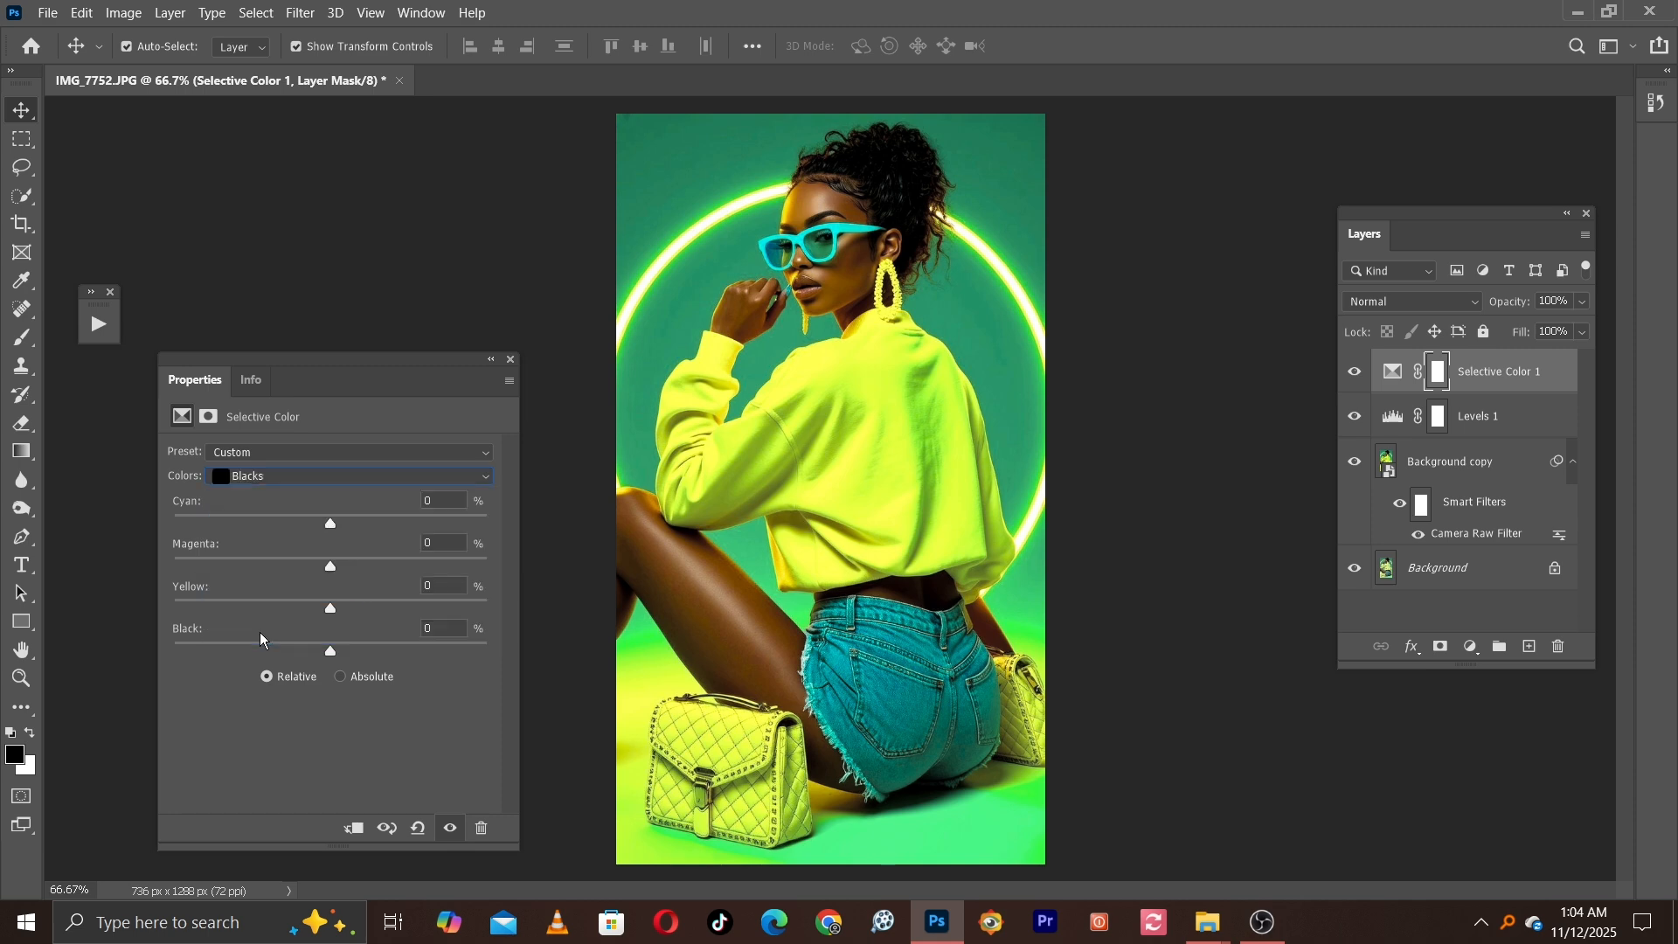
pyautogui.moveTo(331, 525); pyautogui.dragTo(312, 524)
pyautogui.doubleClick(458, 499)
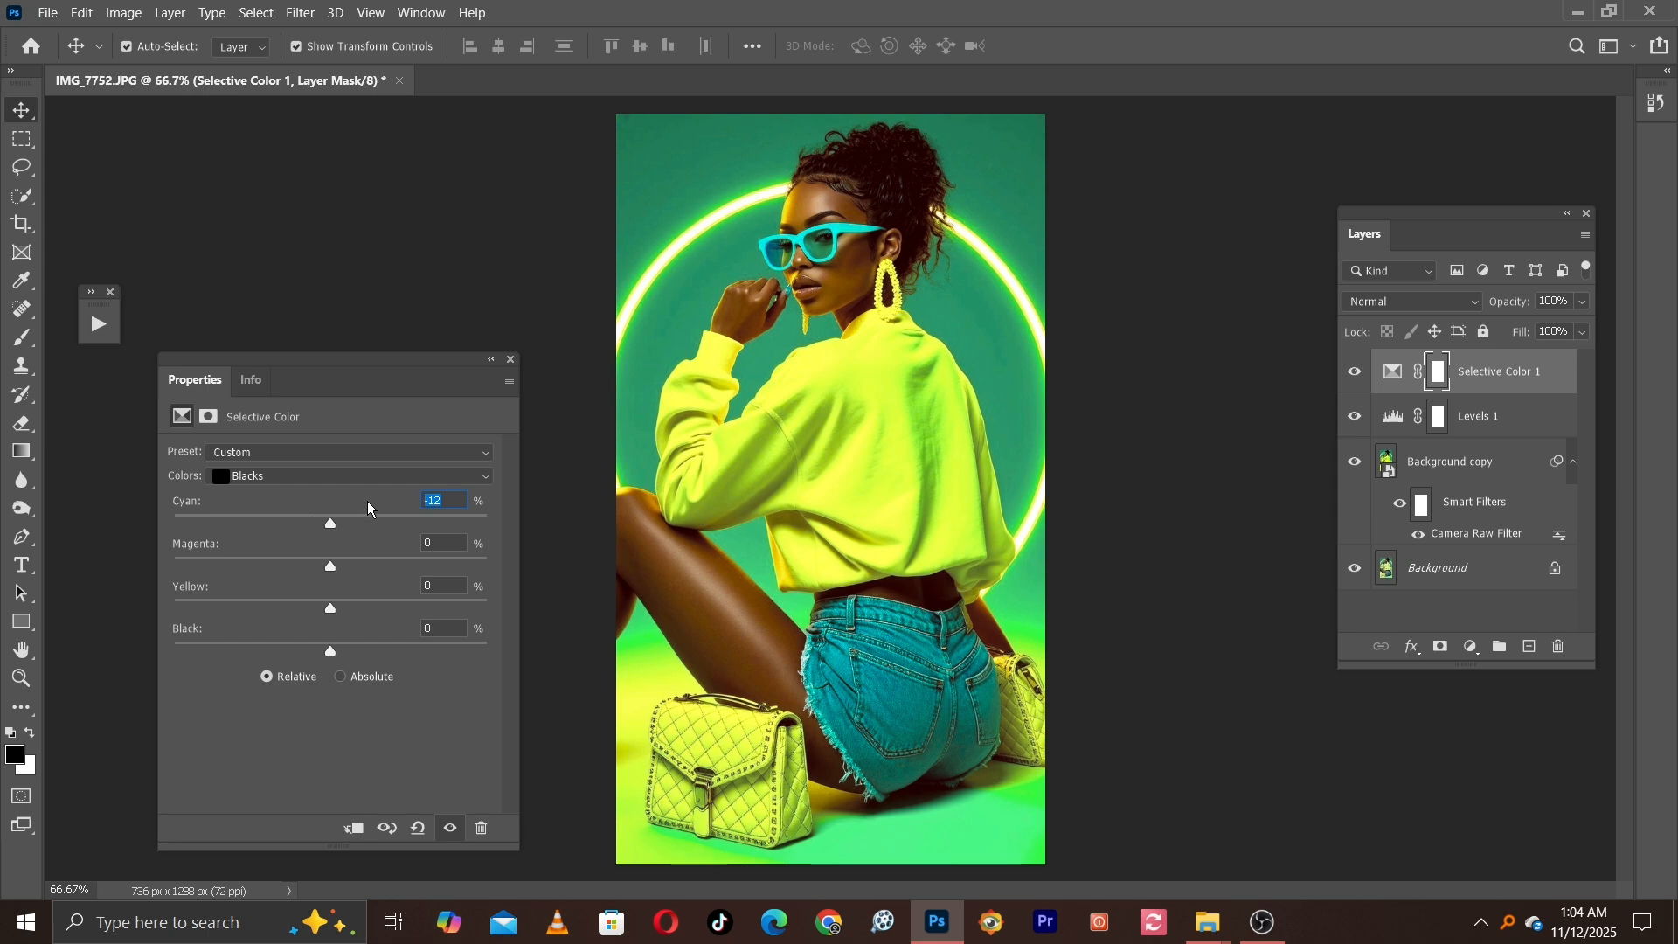
pyautogui.write('0')
pyautogui.press('Up')
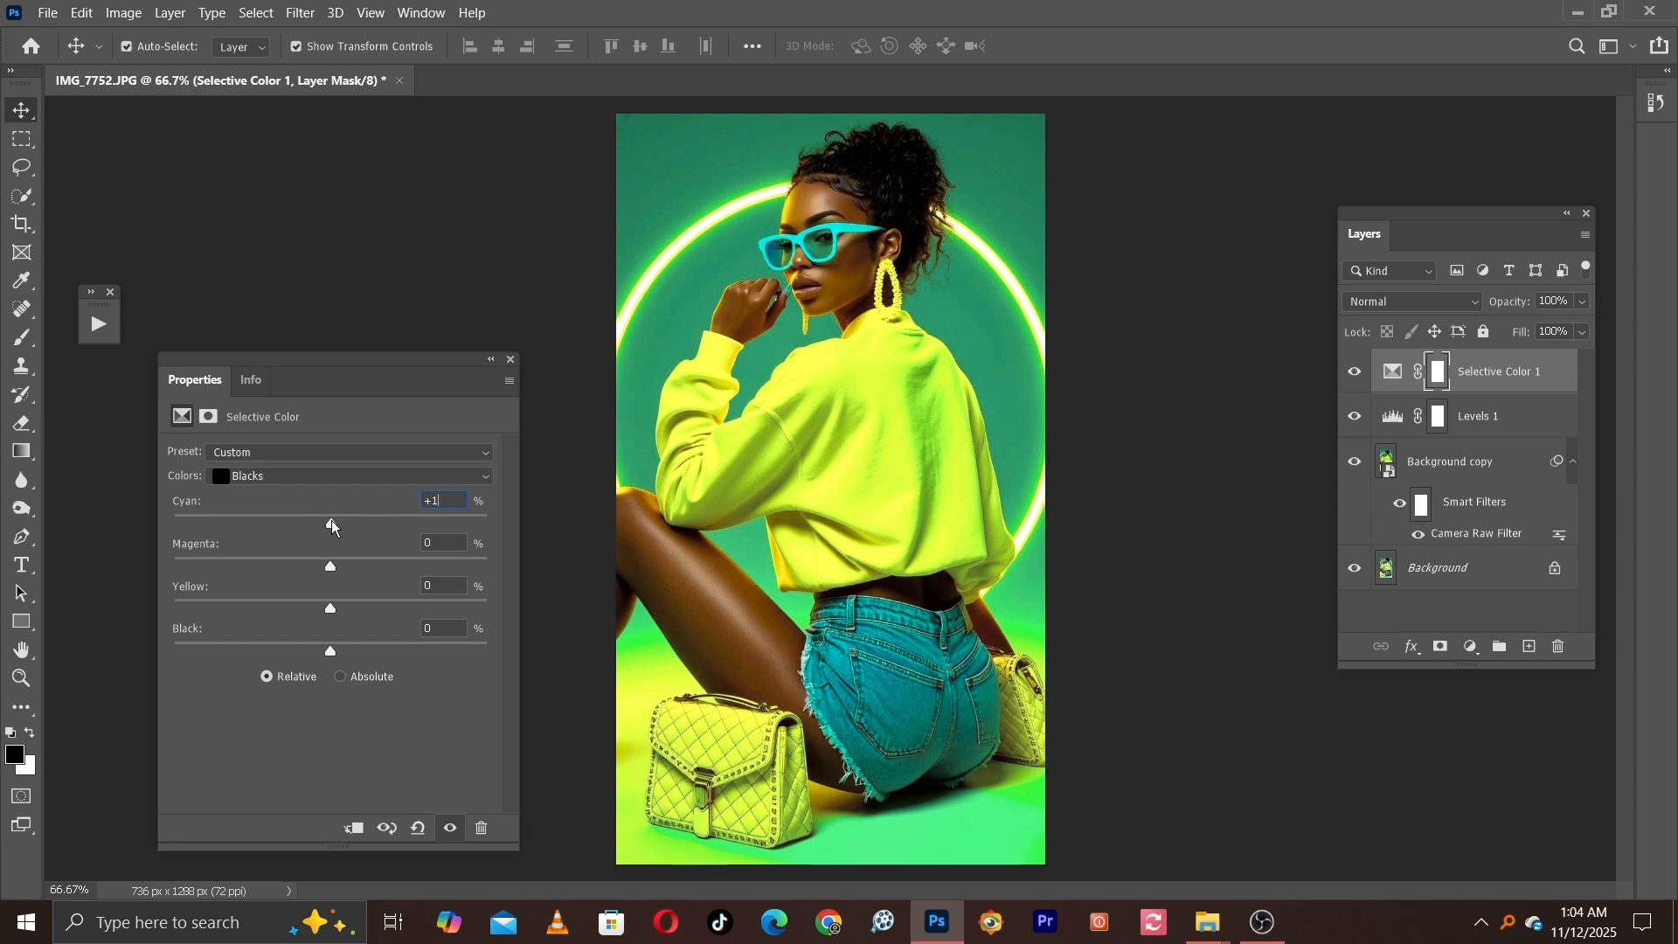
pyautogui.press('Up')
pyautogui.click(492, 362)
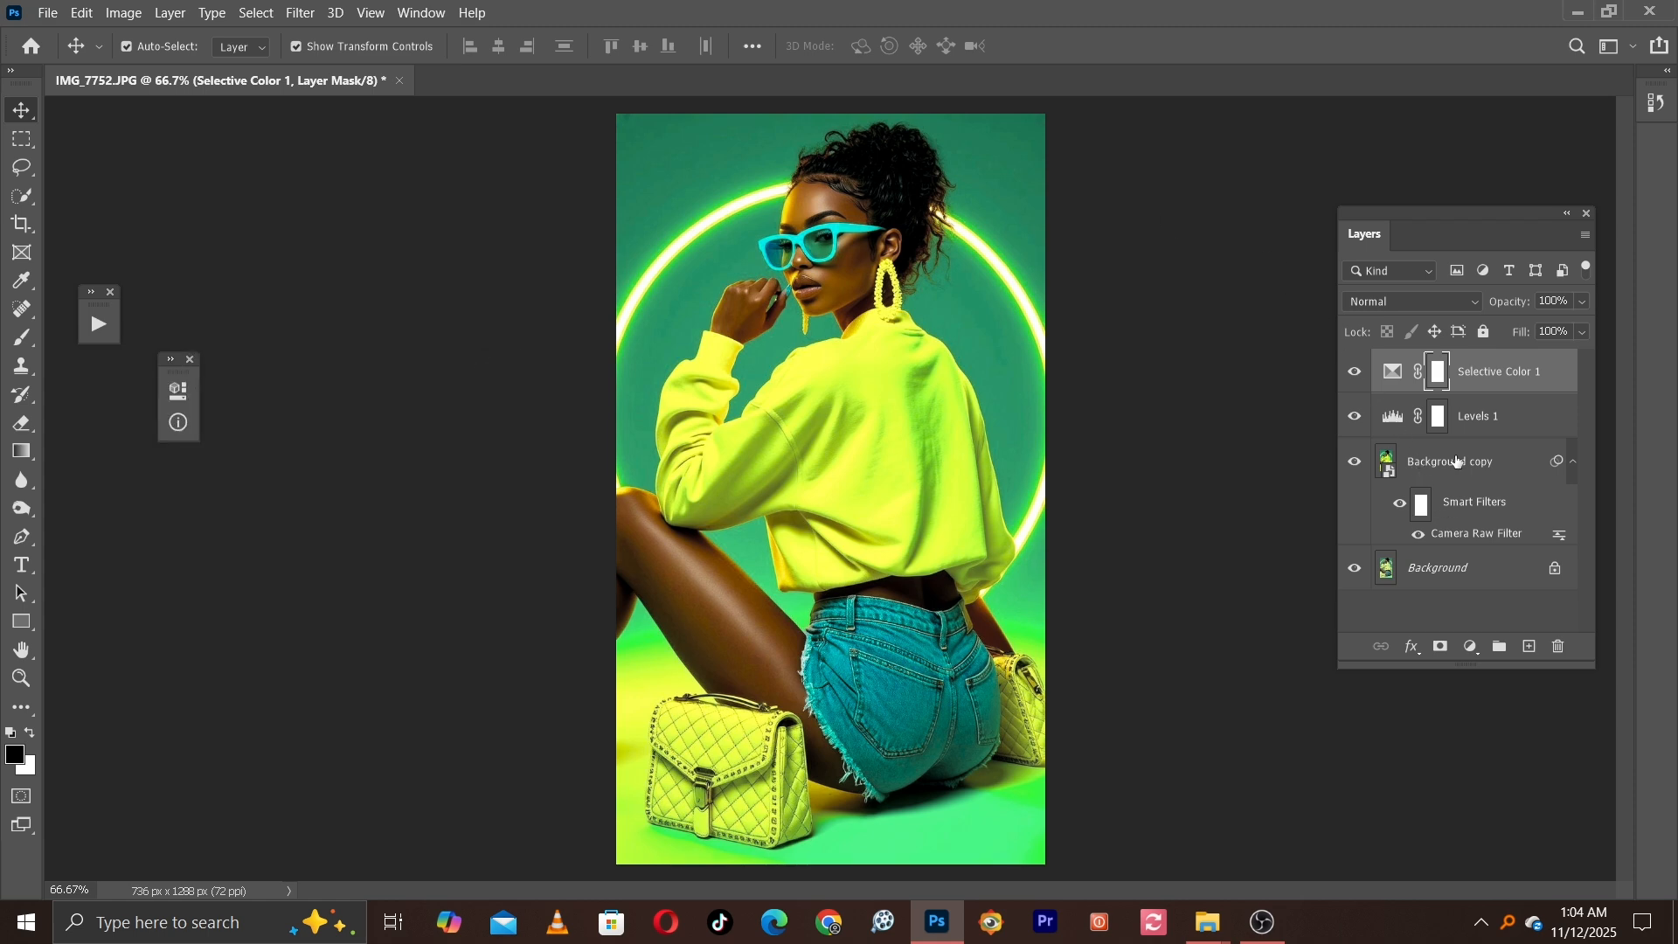
# - Group the Selective Color, Levels and Background copy layers together above the Background layer
pyautogui.press('ctrl')
pyautogui.keyDown('shift'); pyautogui.click(1475, 546); pyautogui.keyUp('shift')
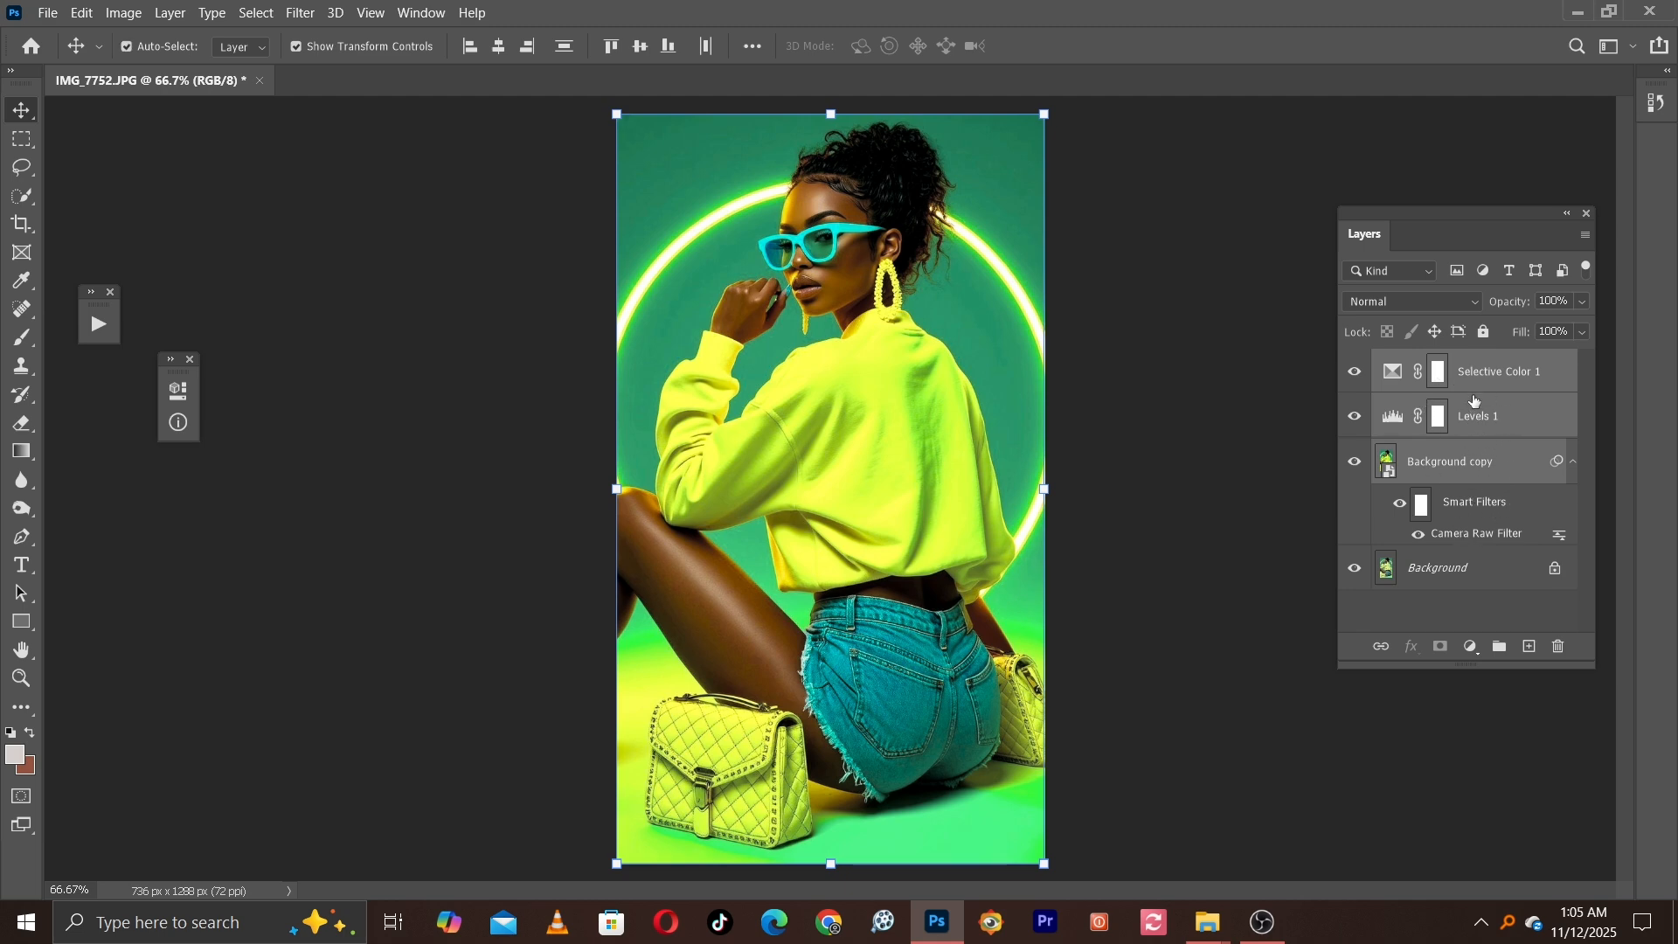
pyautogui.moveTo(1474, 409); pyautogui.dragTo(1499, 647)
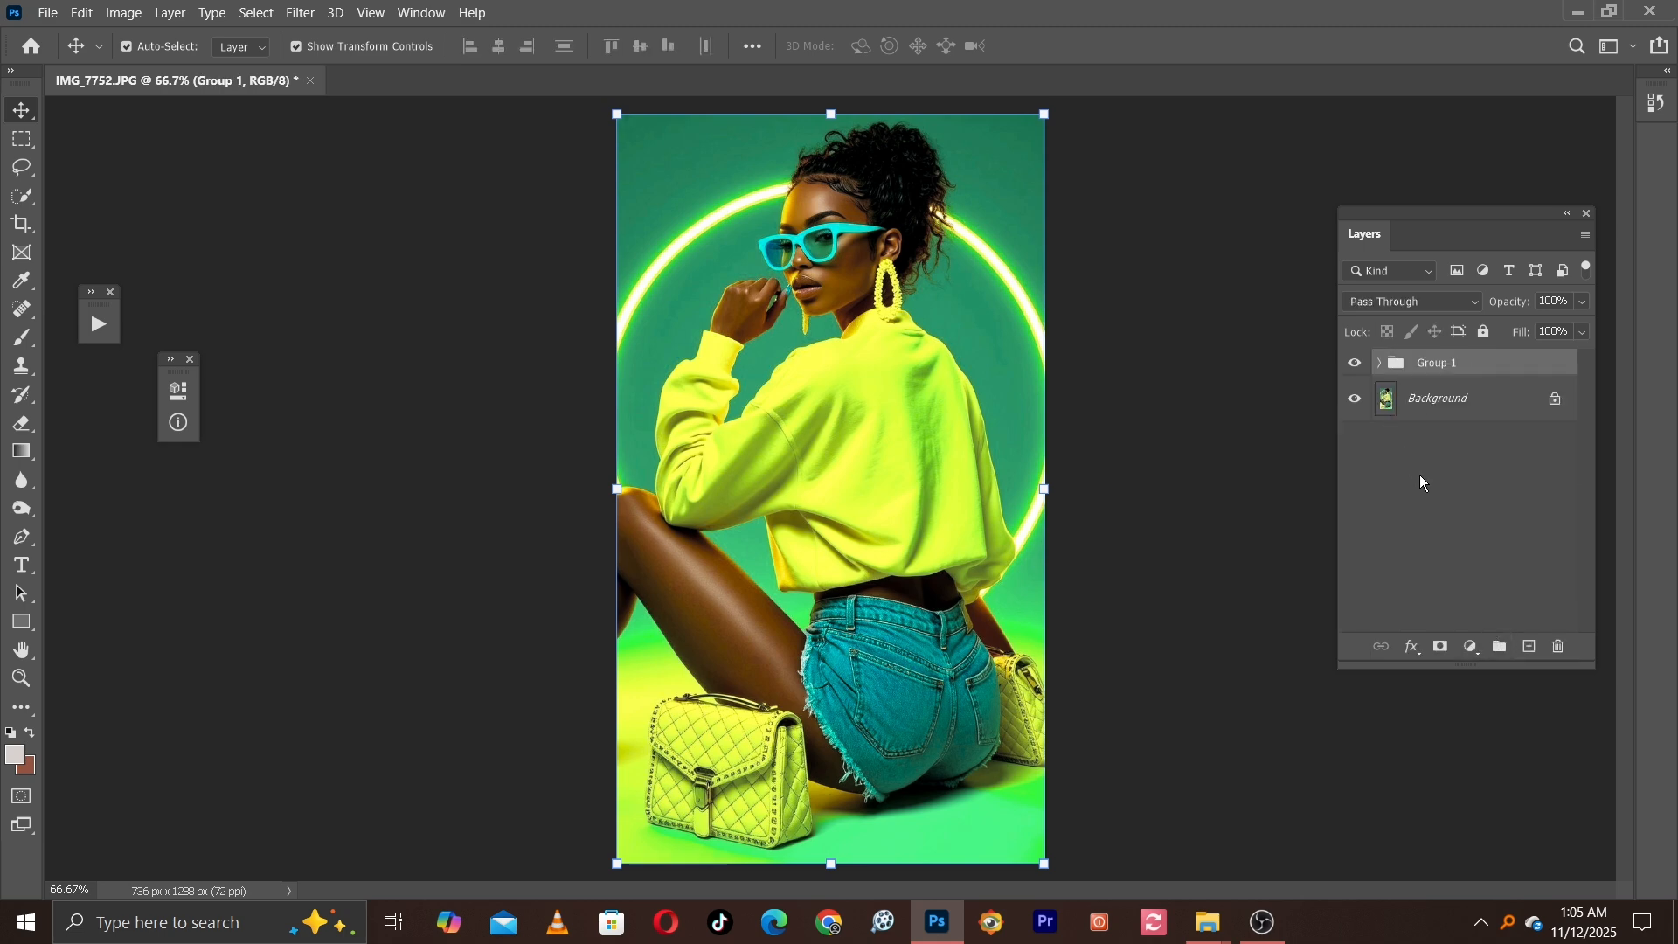
# - Toggle the visibility of the group holding all edits to compare the final result with the original photo
pyautogui.click(1355, 366)
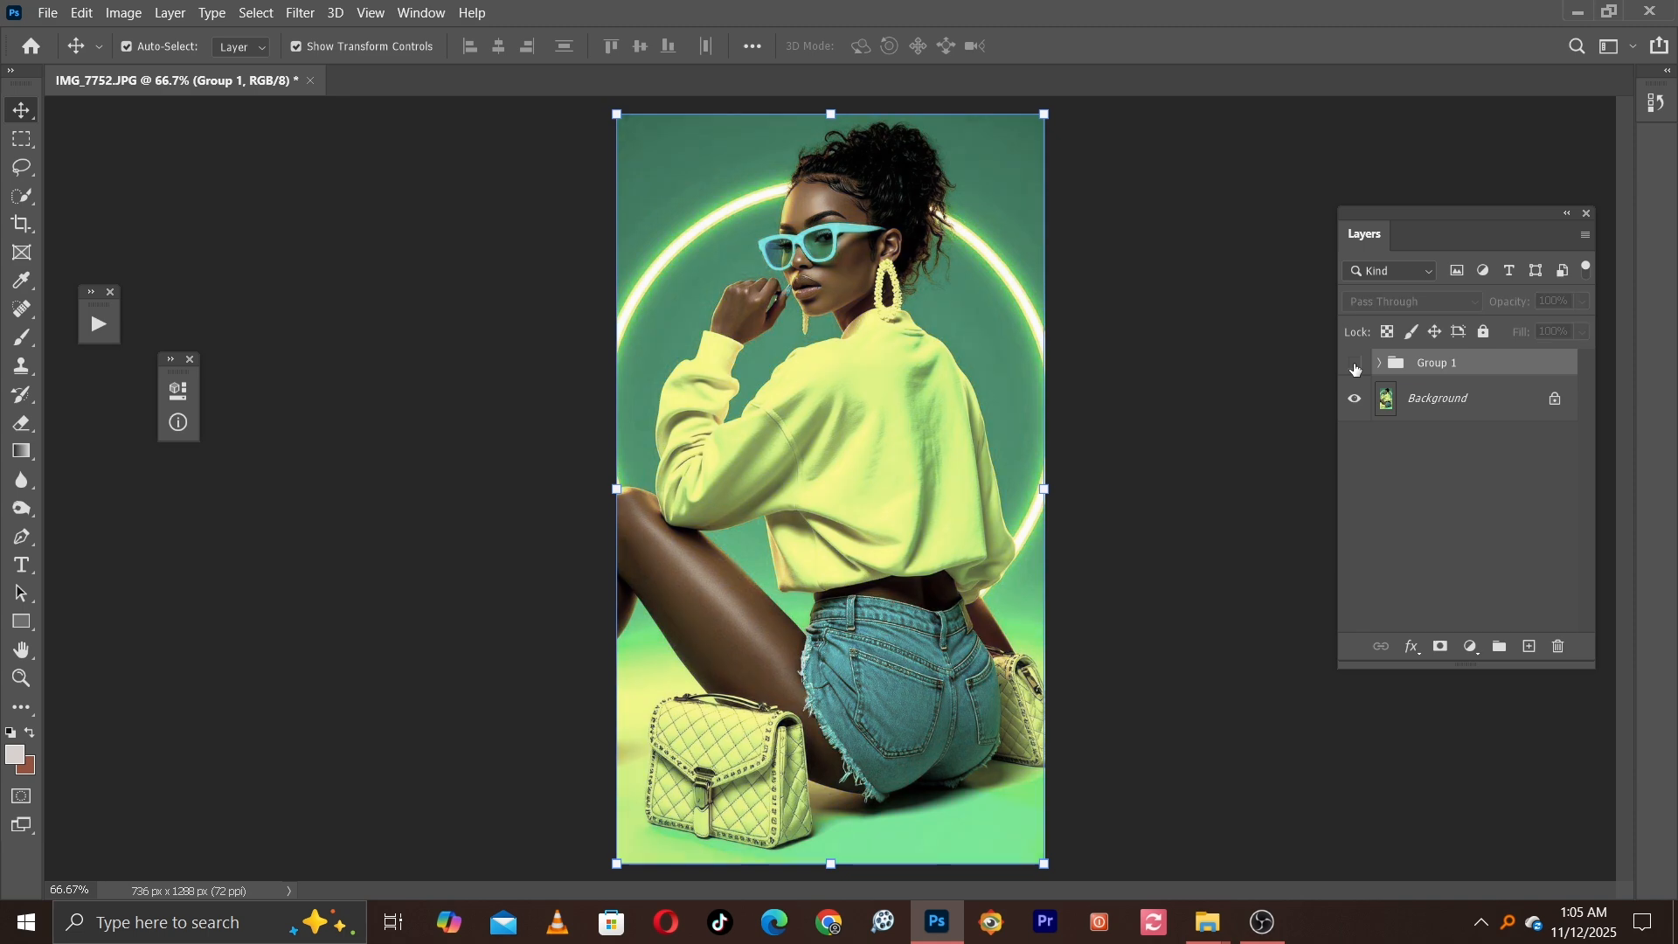
pyautogui.click(1355, 366)
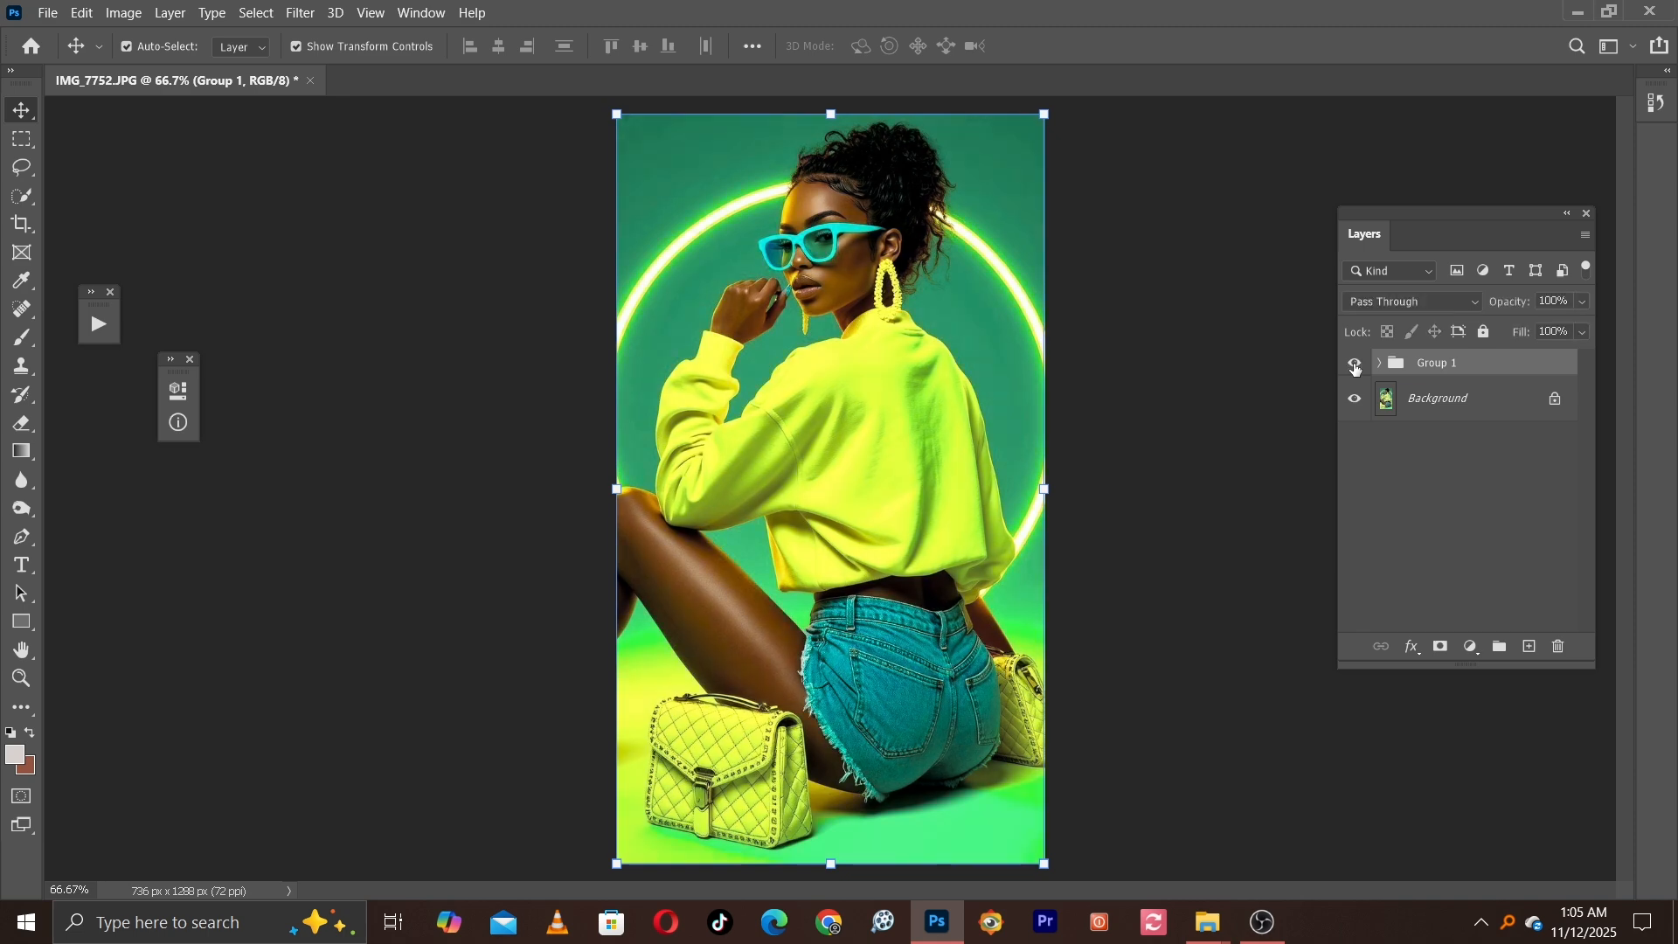
pyautogui.click(1355, 365)
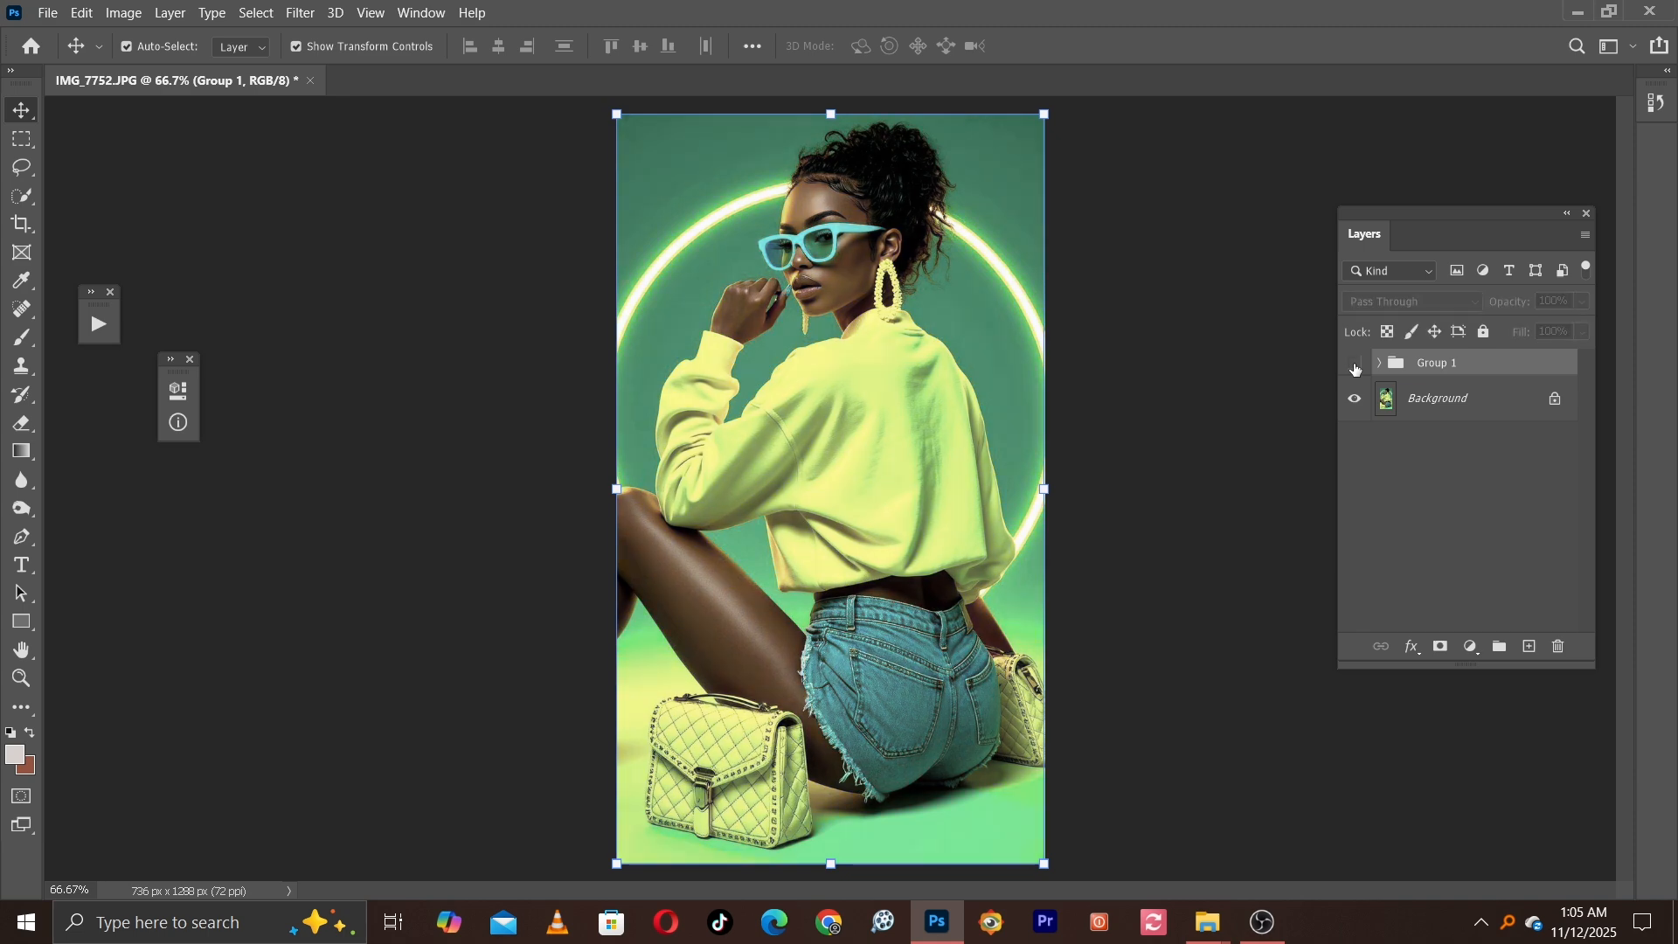
pyautogui.click(1355, 365)
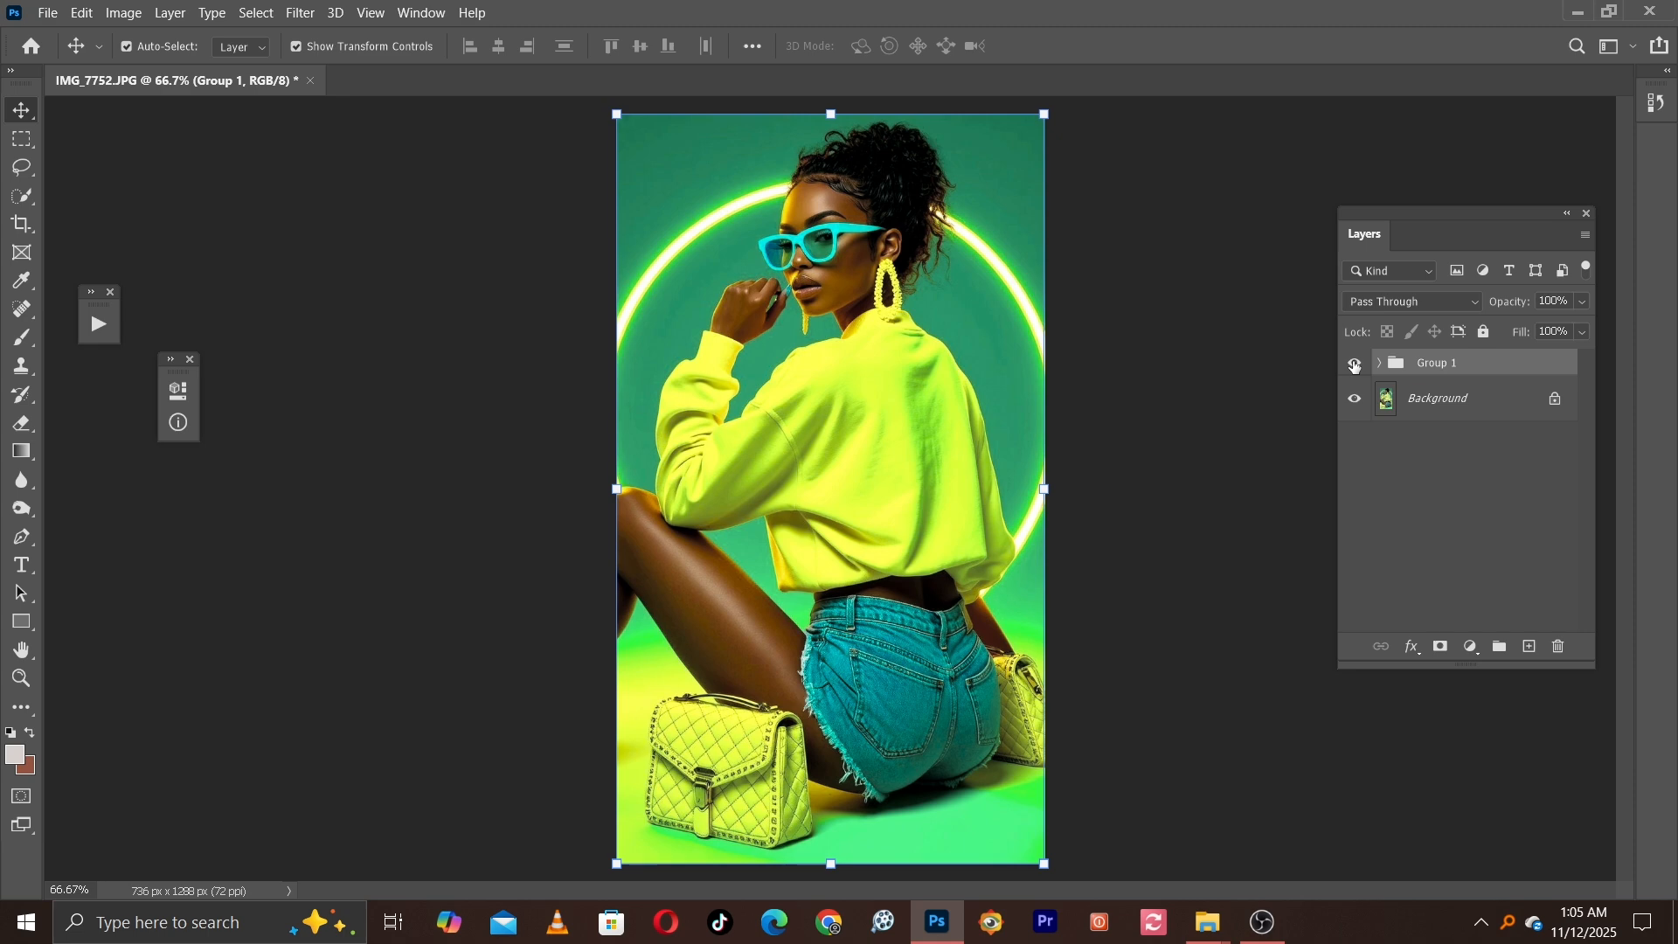